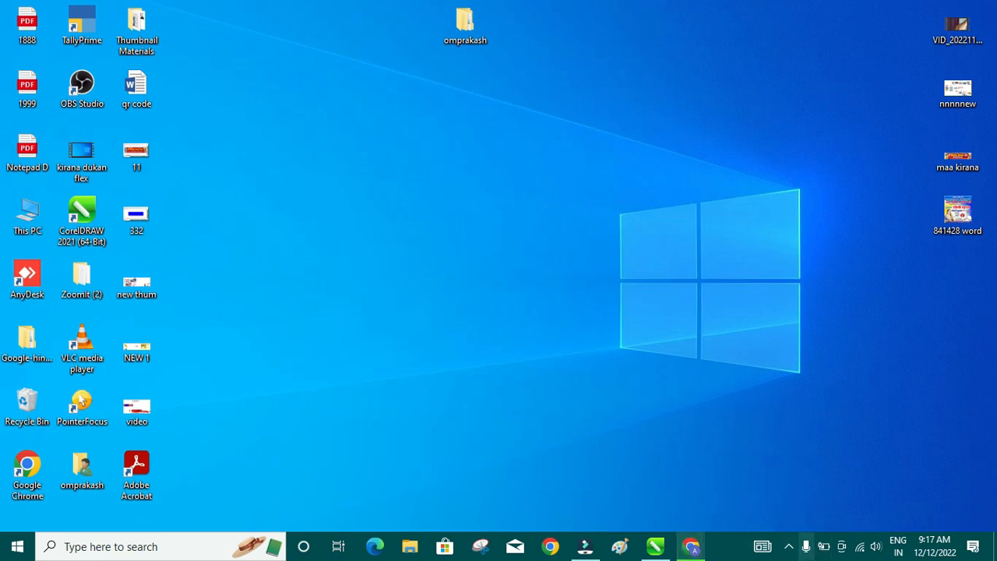
- Bring the CorelDRAW 2021 window with the unsaved Untitled-1 document back to the front
{"action": "left_click", "coordinate": [654, 550]}
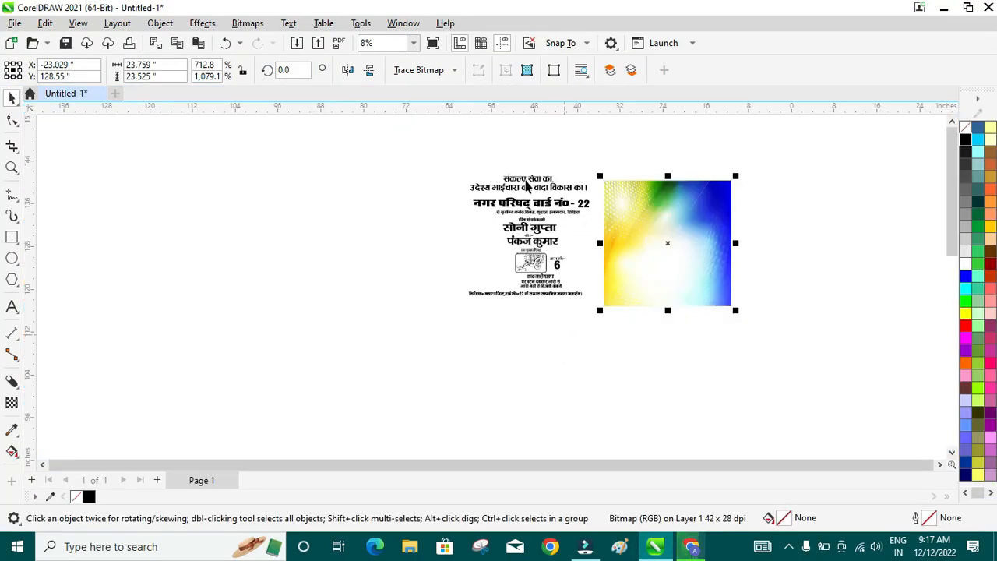
{"action": "scroll", "coordinate": [446, 156], "scroll_direction": "up", "scroll_amount": 2}
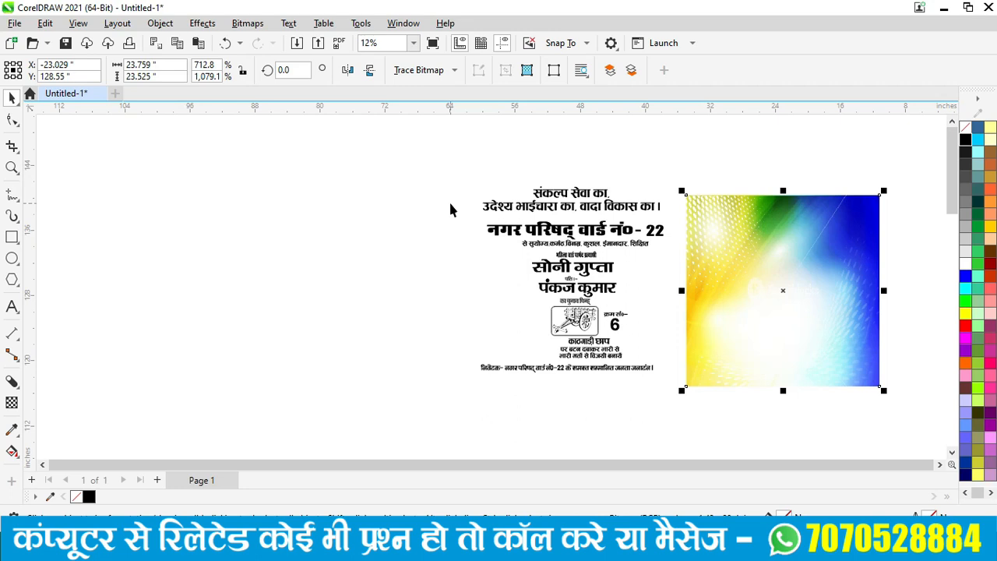
{"action": "left_click", "coordinate": [212, 176]}
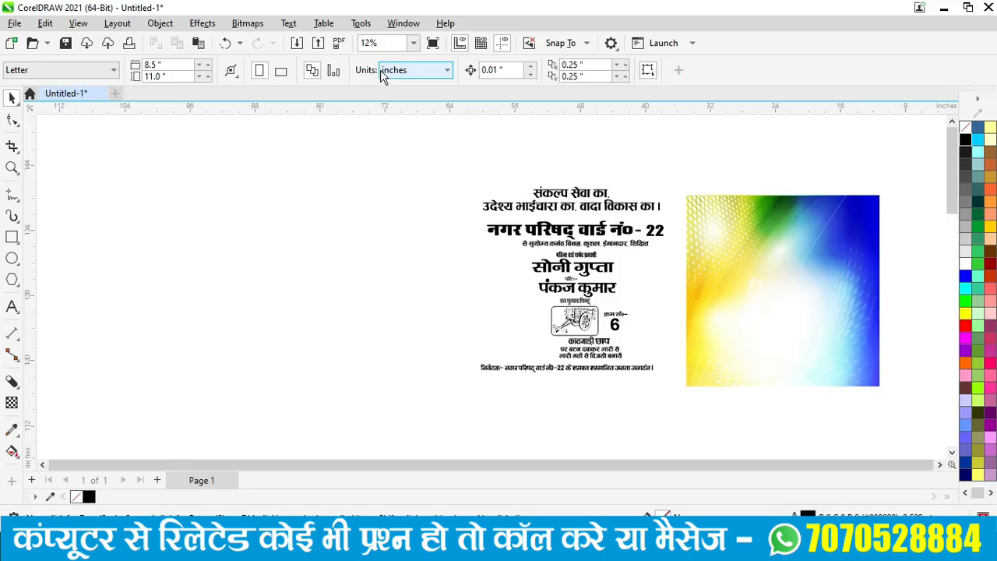
{"action": "left_click", "coordinate": [399, 70]}
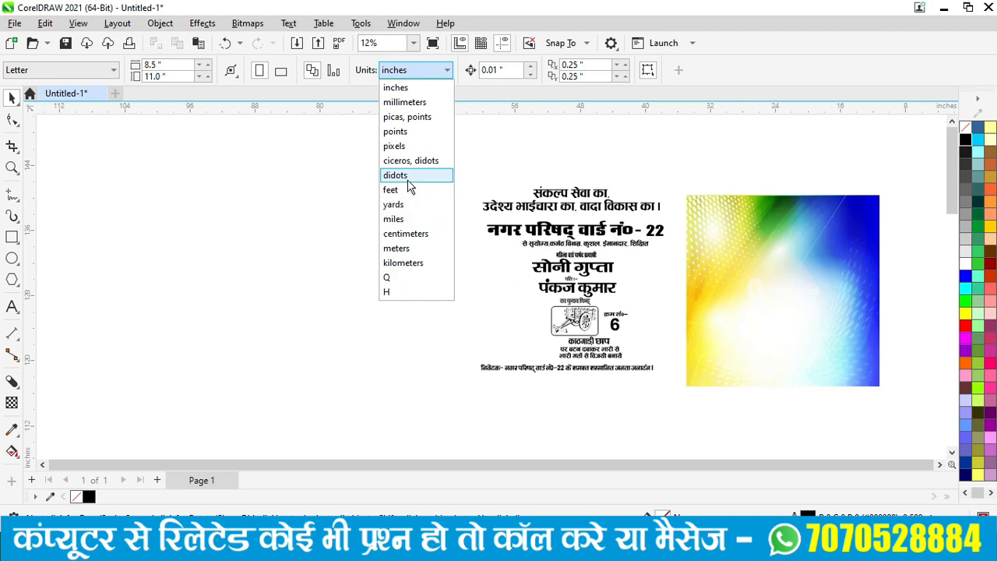
{"action": "left_click", "coordinate": [397, 89]}
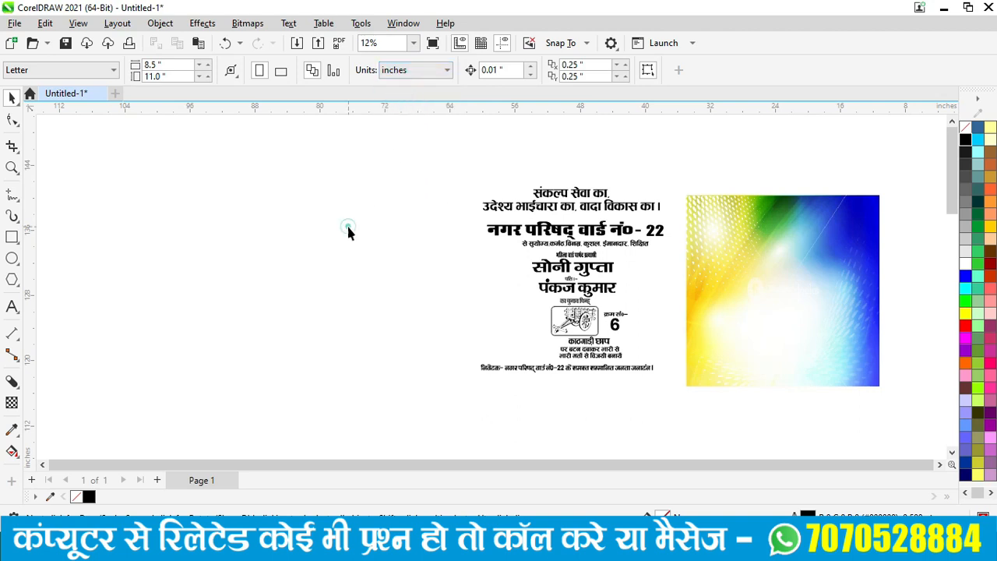
{"action": "left_click", "coordinate": [12, 237]}
- Draw a rectangle left of the slogan text and size it 3 by 5 inches
{"action": "left_click_drag", "start_coordinate": [210, 180], "coordinate": [334, 356]}
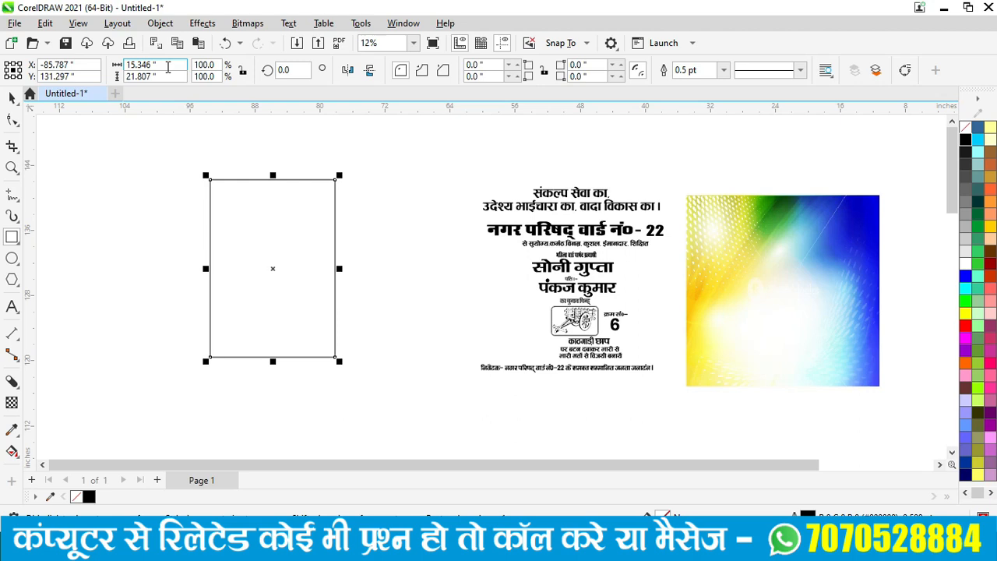
{"action": "double_click", "coordinate": [168, 66]}
{"action": "type", "text": "3"}
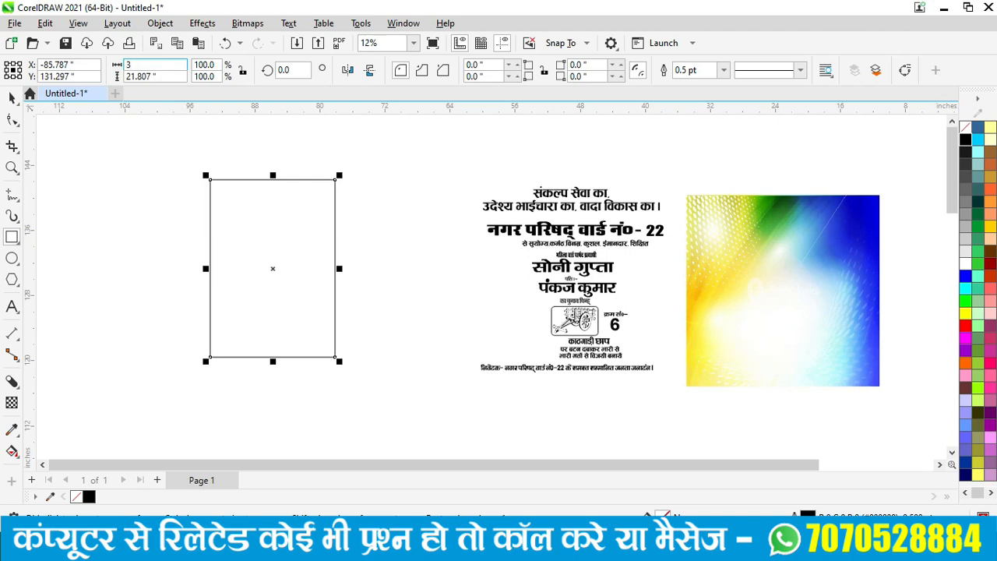
{"action": "double_click", "coordinate": [168, 75]}
{"action": "type", "text": "5"}
{"action": "key", "text": "Return"}
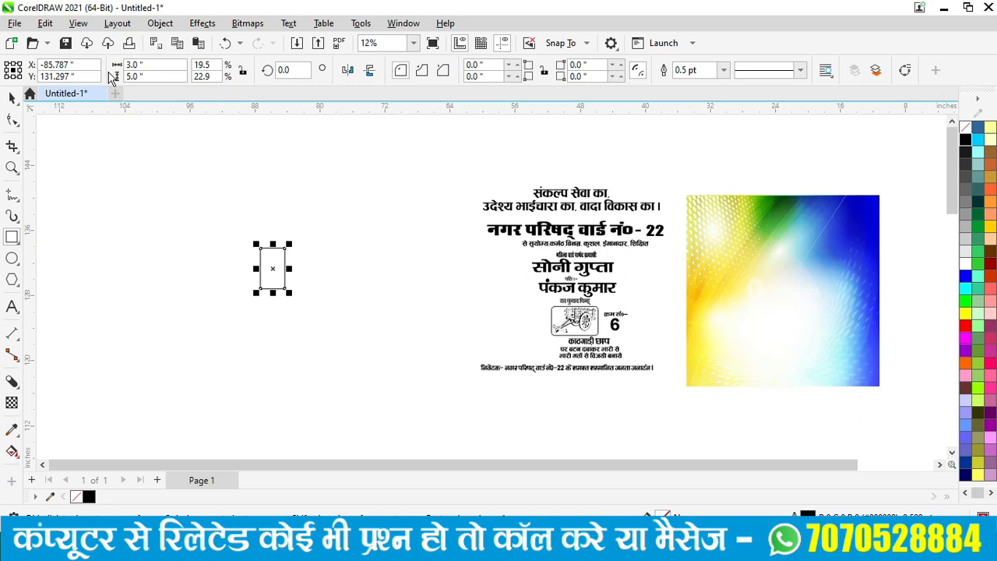
- Resize the rectangle to 11.852 x 16.431 inches beside the text and nudge the gradient image up-left
{"action": "scroll", "coordinate": [259, 263], "scroll_direction": "up", "scroll_amount": 1}
{"action": "scroll", "coordinate": [260, 264], "scroll_direction": "up", "scroll_amount": 1}
{"action": "scroll", "coordinate": [292, 268], "scroll_direction": "up", "scroll_amount": 4}
{"action": "scroll", "coordinate": [293, 251], "scroll_direction": "down", "scroll_amount": 3}
{"action": "scroll", "coordinate": [294, 256], "scroll_direction": "down", "scroll_amount": 2}
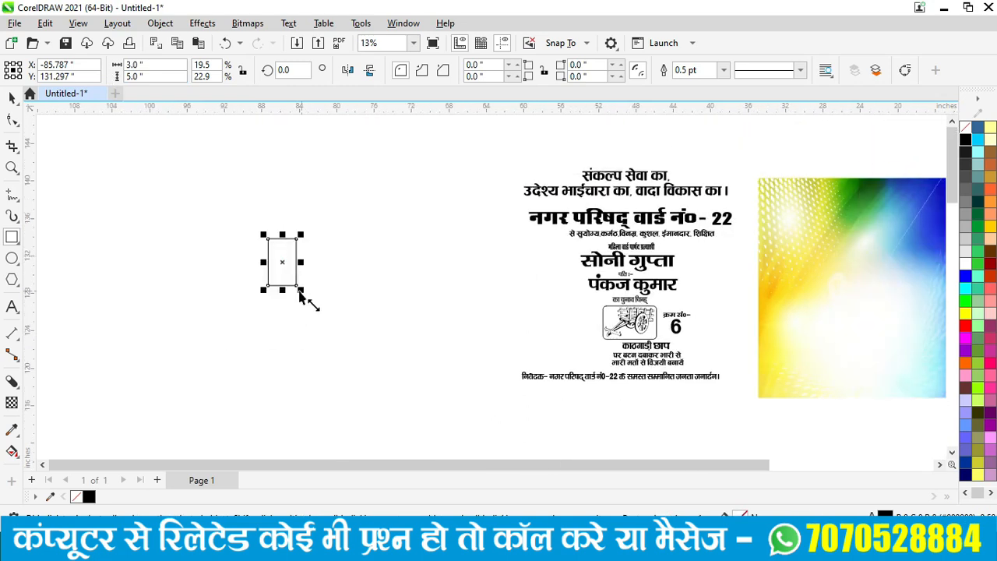
{"action": "left_click_drag", "start_coordinate": [304, 294], "coordinate": [386, 427]}
{"action": "left_click_drag", "start_coordinate": [323, 329], "coordinate": [378, 252]}
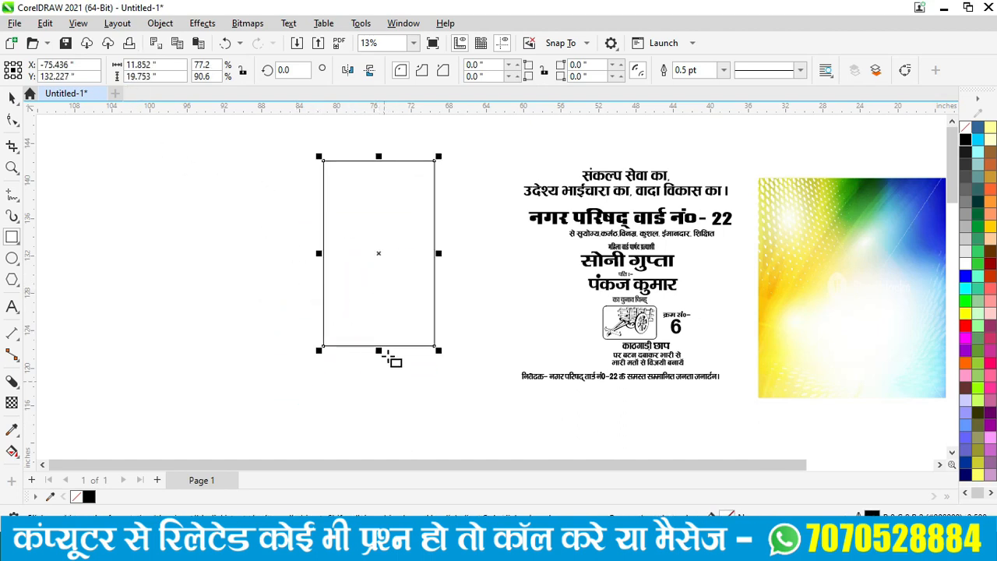
{"action": "left_click_drag", "start_coordinate": [377, 351], "coordinate": [381, 314]}
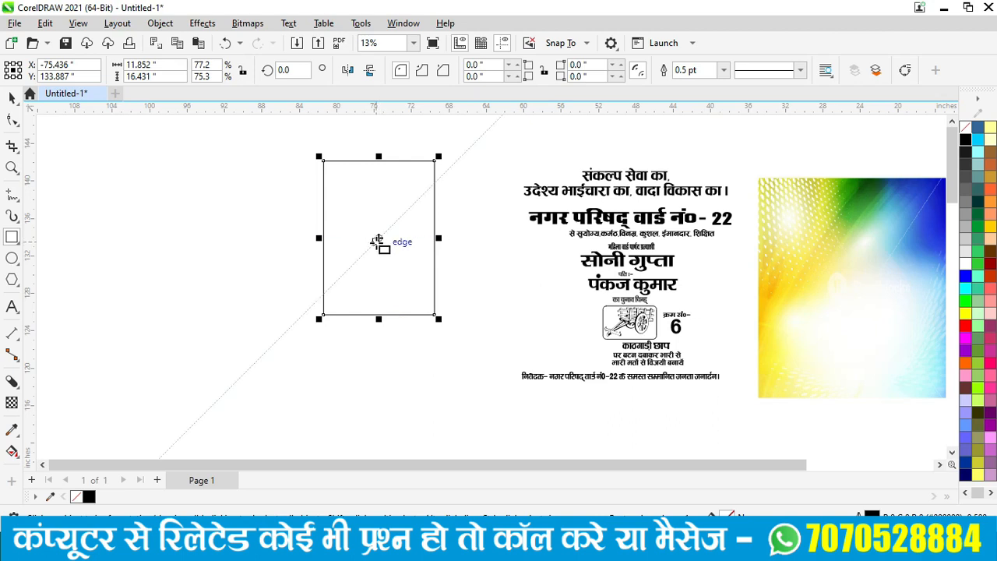
{"action": "left_click_drag", "start_coordinate": [377, 241], "coordinate": [395, 262]}
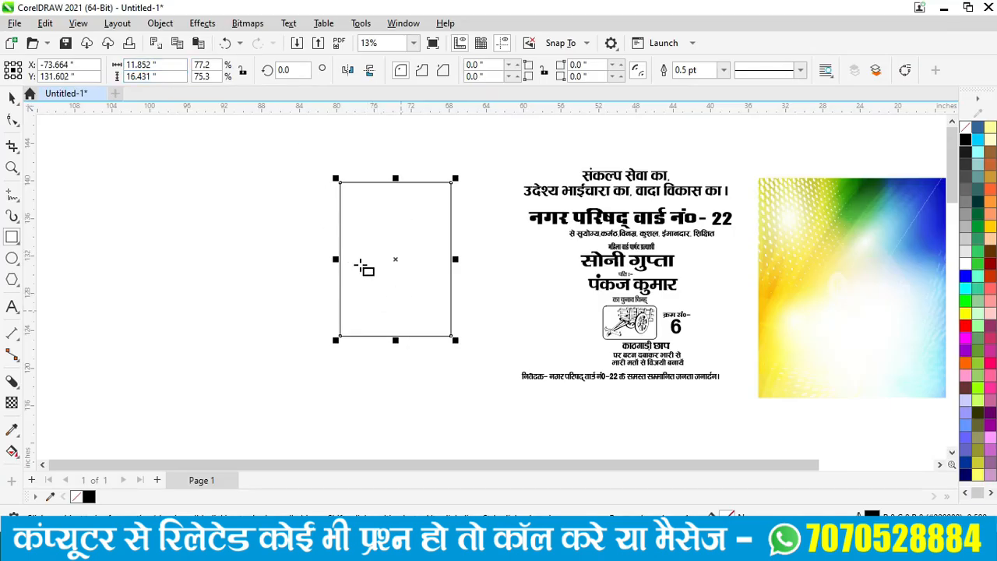
{"action": "key", "text": "space"}
{"action": "mouse_move", "coordinate": [385, 259]}
{"action": "left_mouse_down"}
{"action": "mouse_move", "coordinate": [405, 280]}
{"action": "mouse_move", "coordinate": [380, 272]}
{"action": "left_mouse_up"}
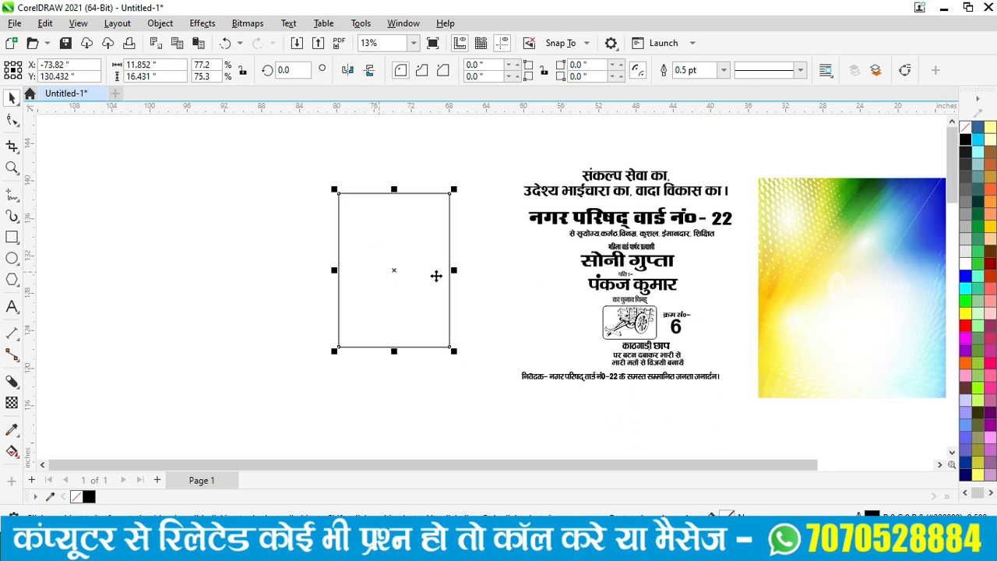
{"action": "scroll", "coordinate": [435, 273], "scroll_direction": "down", "scroll_amount": 1}
{"action": "left_click_drag", "start_coordinate": [770, 284], "coordinate": [760, 270]}
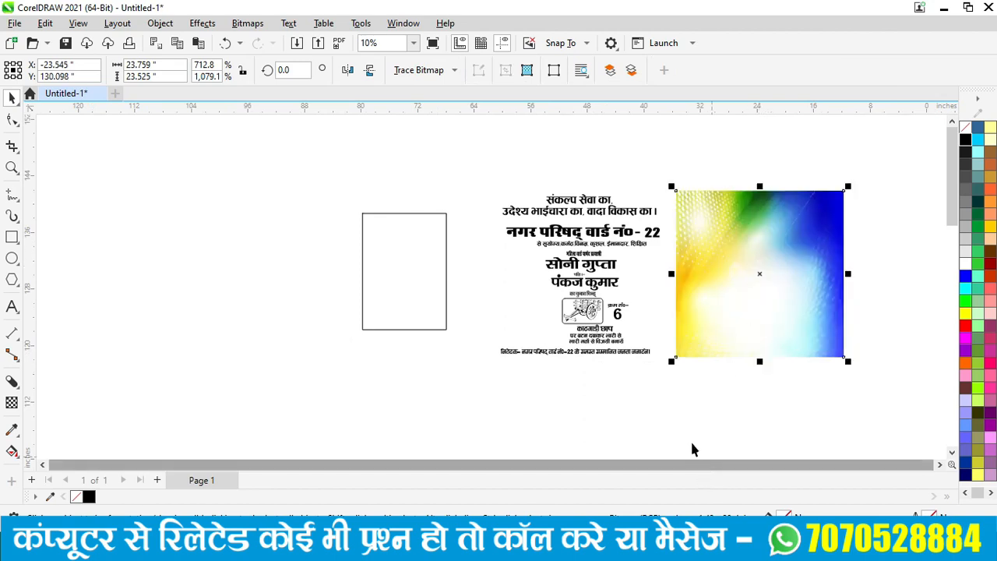
- Shift the gradient image slightly right and down
{"action": "left_click", "coordinate": [739, 313]}
{"action": "mouse_move", "coordinate": [738, 310]}
{"action": "left_mouse_down"}
{"action": "mouse_move", "coordinate": [729, 331]}
{"action": "mouse_move", "coordinate": [750, 316]}
{"action": "left_mouse_up"}
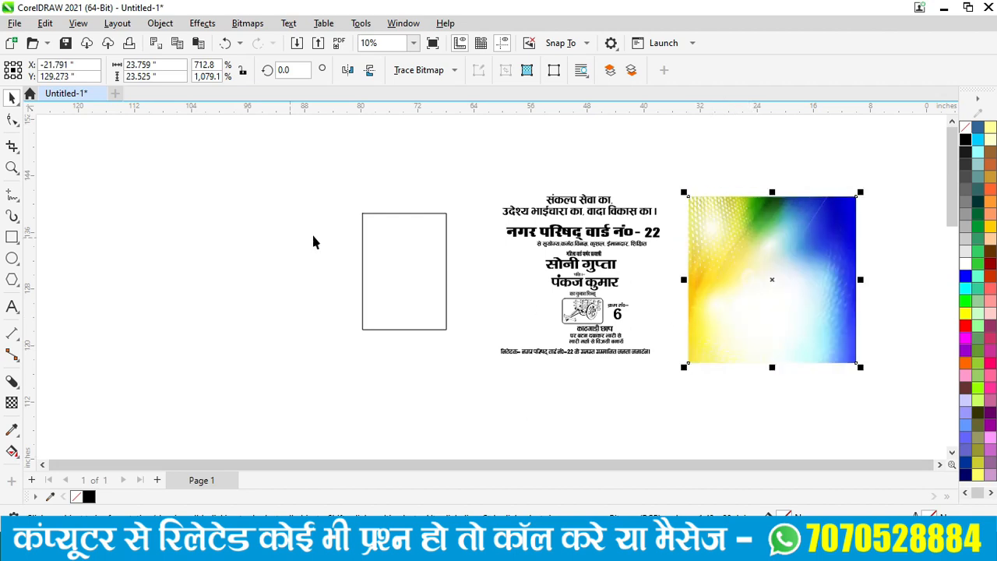
{"action": "scroll", "coordinate": [420, 267], "scroll_direction": "up", "scroll_amount": 2}
{"action": "scroll", "coordinate": [419, 268], "scroll_direction": "down", "scroll_amount": 2}
- Place a copy of the blank rectangle just to its left and fill it dark green
{"action": "left_click", "coordinate": [422, 328]}
{"action": "left_click_drag", "start_coordinate": [403, 272], "coordinate": [274, 251]}
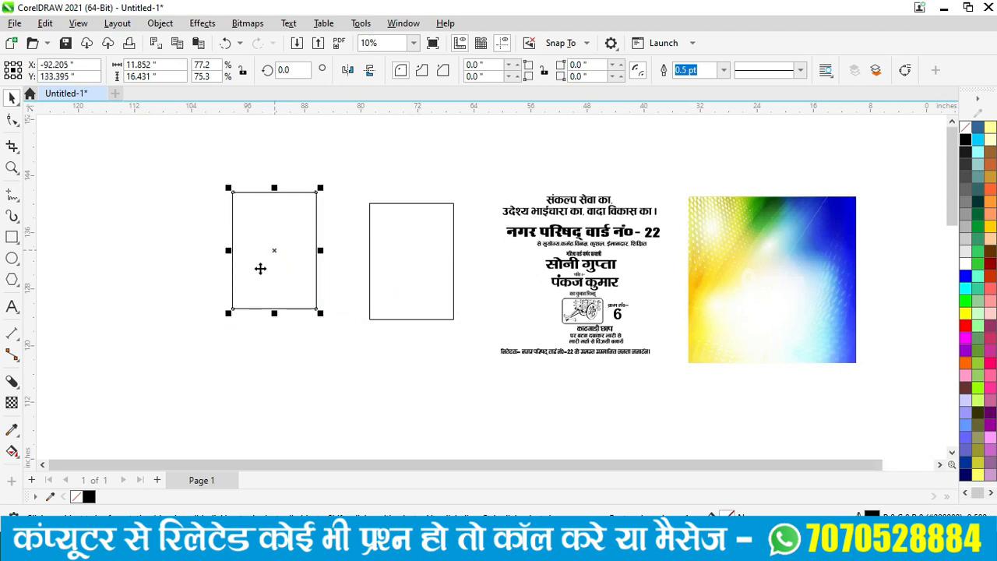
{"action": "left_click_drag", "start_coordinate": [272, 254], "coordinate": [315, 277]}
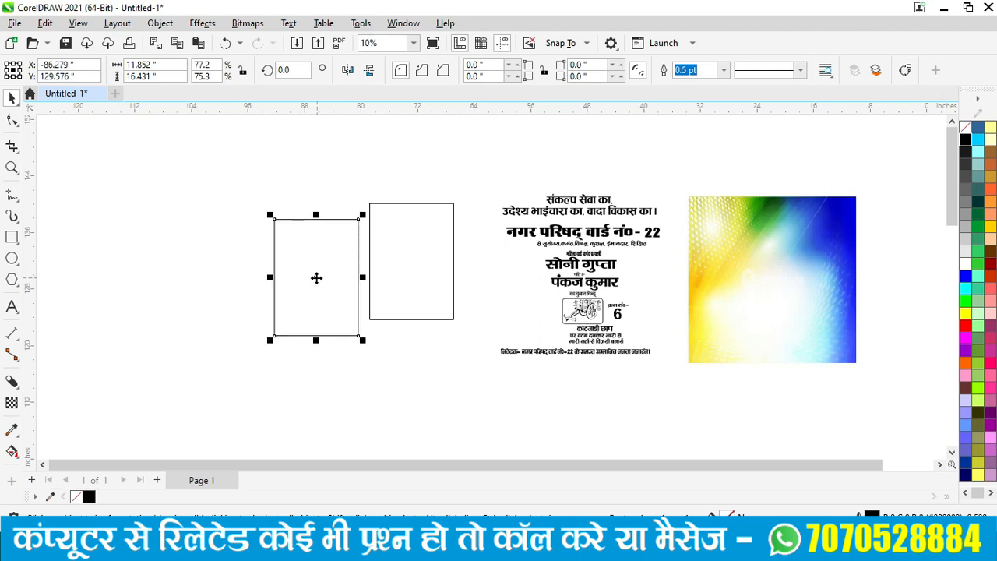
{"action": "left_click", "coordinate": [978, 218]}
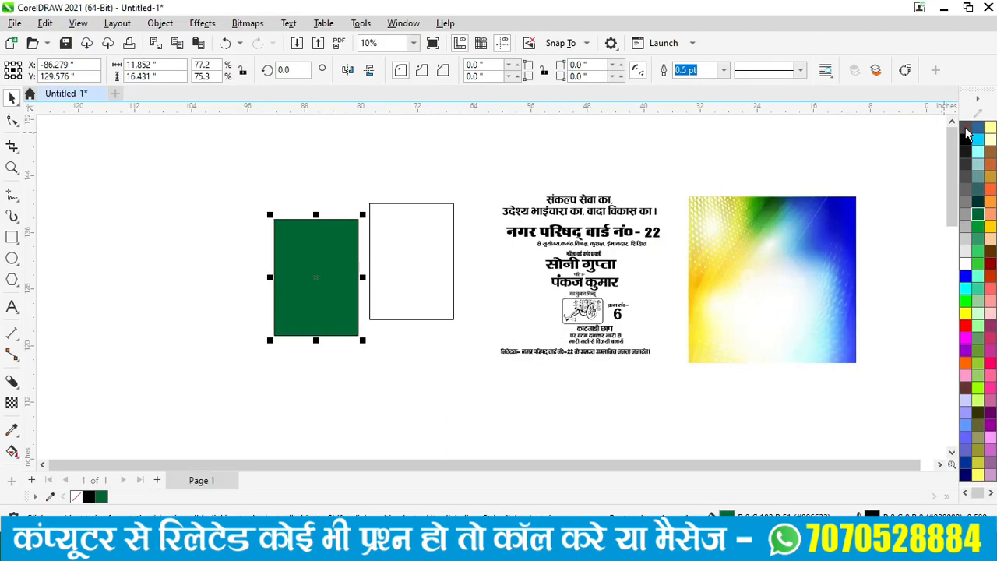
- Remove the green rectangle's outline, fill the other rectangle red, and remove its outline too
{"action": "right_click", "coordinate": [966, 129]}
{"action": "left_click_drag", "start_coordinate": [317, 284], "coordinate": [411, 270]}
{"action": "scroll", "coordinate": [454, 257], "scroll_direction": "up", "scroll_amount": 5}
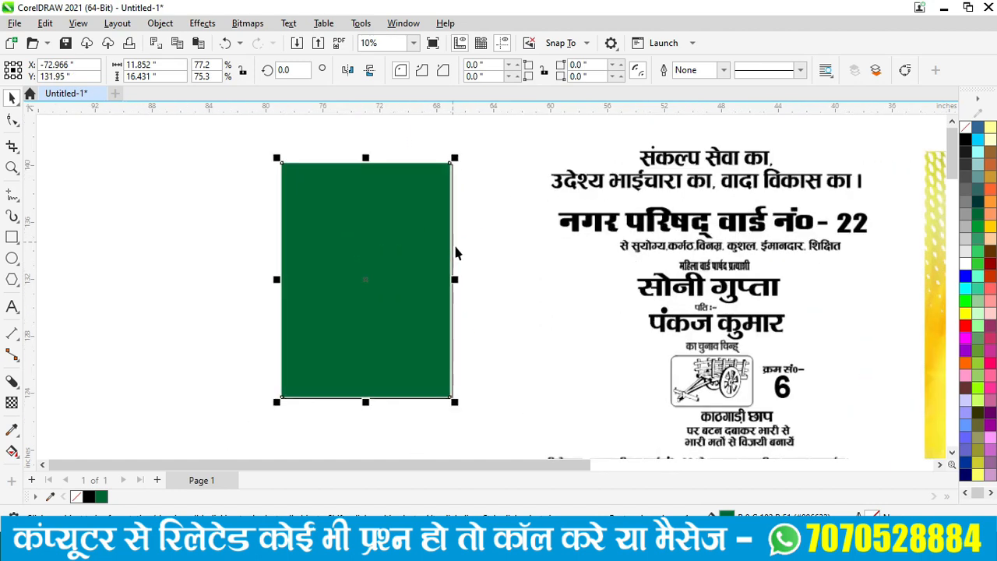
{"action": "scroll", "coordinate": [450, 269], "scroll_direction": "down", "scroll_amount": 2}
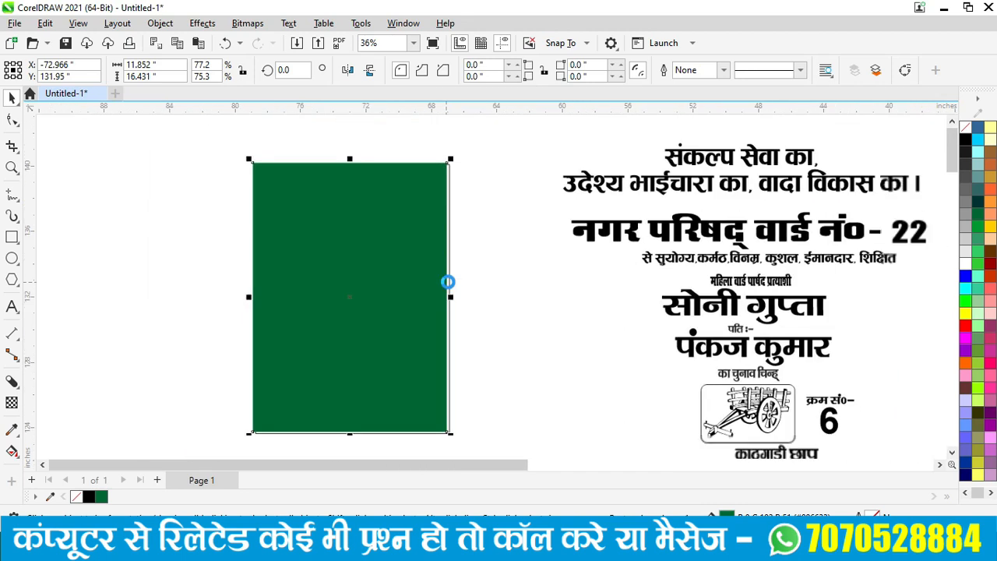
{"action": "scroll", "coordinate": [423, 286], "scroll_direction": "down", "scroll_amount": 3}
{"action": "left_click_drag", "start_coordinate": [423, 286], "coordinate": [288, 277]}
{"action": "left_click", "coordinate": [421, 365]}
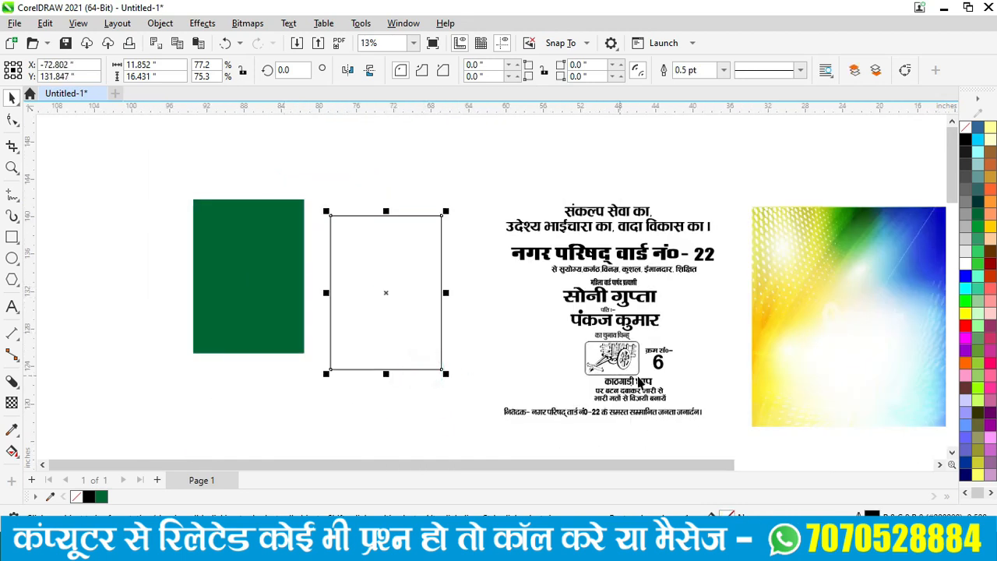
{"action": "left_click", "coordinate": [966, 325]}
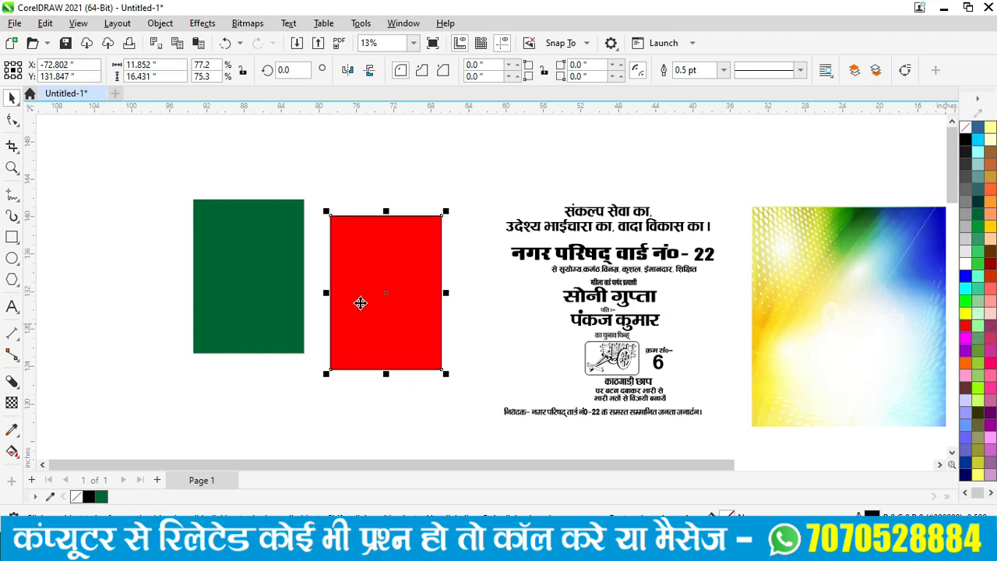
{"action": "right_click", "coordinate": [966, 127]}
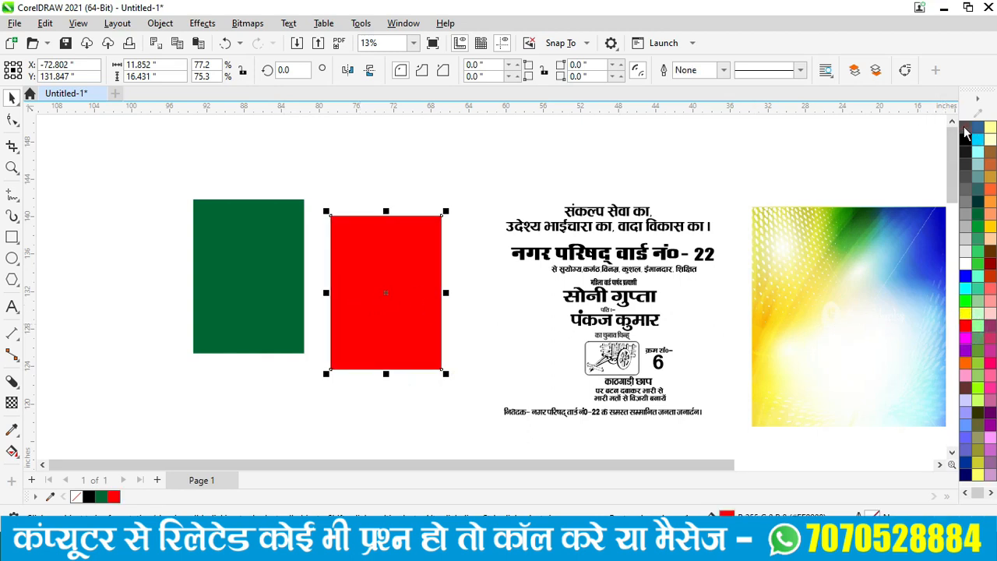
- Stack the red rectangle over the green one, sending green to the back, and select both
{"action": "left_click_drag", "start_coordinate": [283, 275], "coordinate": [404, 282]}
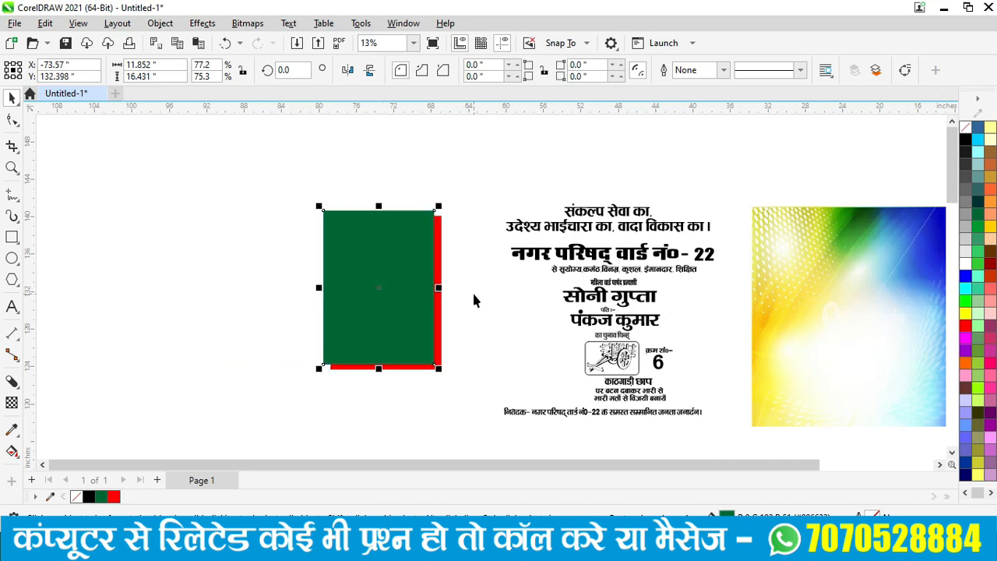
{"action": "key", "text": "shift+Page_Down"}
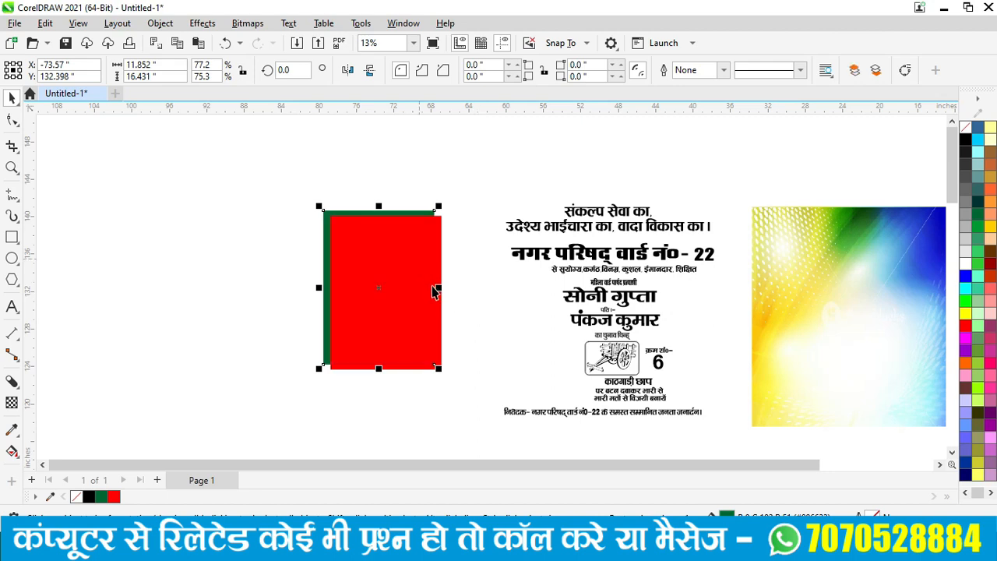
{"action": "scroll", "coordinate": [436, 288], "scroll_direction": "up", "scroll_amount": 1}
{"action": "left_click_drag", "start_coordinate": [418, 325], "coordinate": [408, 318]}
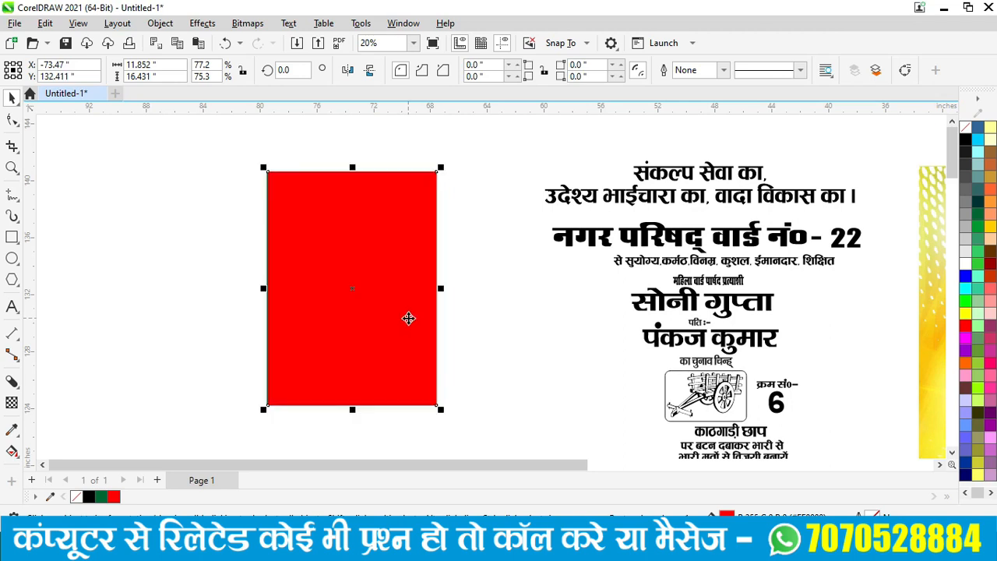
{"action": "left_click", "coordinate": [201, 146]}
{"action": "left_click_drag", "start_coordinate": [201, 147], "coordinate": [503, 460]}
- Centre the red and green rectangles on each other, then shrink the red one slightly
{"action": "key", "text": "e"}
{"action": "key", "text": "c"}
{"action": "left_click", "coordinate": [479, 348]}
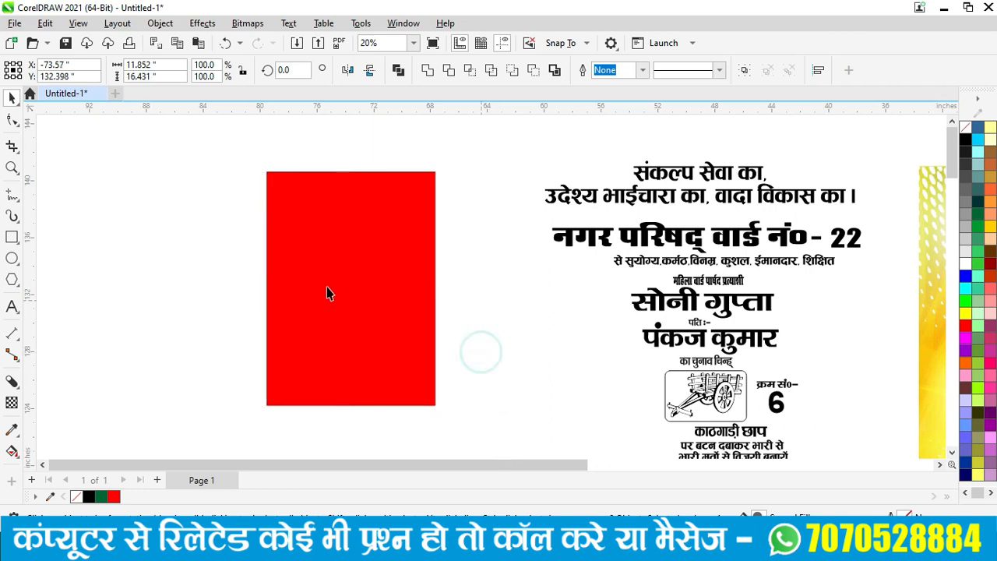
{"action": "left_click", "coordinate": [337, 269]}
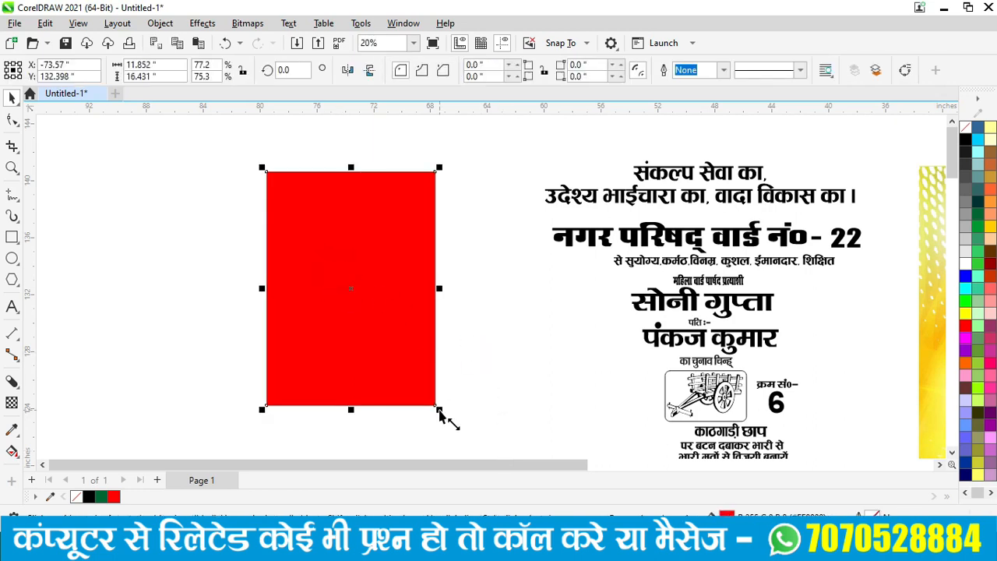
{"action": "left_click_drag", "start_coordinate": [440, 410], "coordinate": [431, 406]}
{"action": "scroll", "coordinate": [358, 421], "scroll_direction": "up", "scroll_amount": 5}
{"action": "scroll", "coordinate": [358, 421], "scroll_direction": "down", "scroll_amount": 2}
{"action": "scroll", "coordinate": [253, 269], "scroll_direction": "up", "scroll_amount": 2}
{"action": "scroll", "coordinate": [259, 284], "scroll_direction": "down", "scroll_amount": 1}
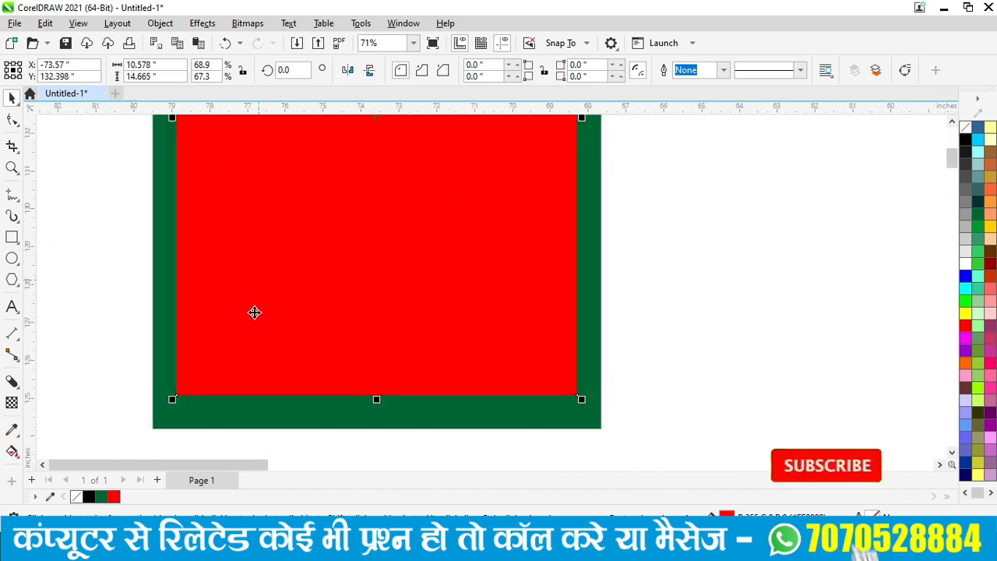
{"action": "scroll", "coordinate": [178, 434], "scroll_direction": "up", "scroll_amount": 3}
{"action": "scroll", "coordinate": [401, 429], "scroll_direction": "down", "scroll_amount": 2}
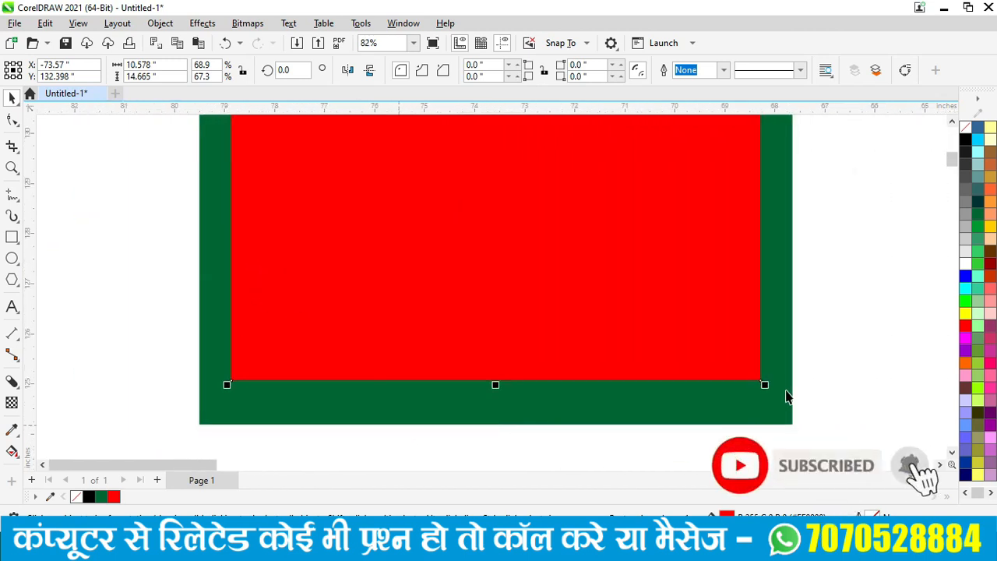
- Stretch the red rectangle's corner, bottom and top to leave a thin green border, then select both
{"action": "left_click_drag", "start_coordinate": [767, 386], "coordinate": [788, 413]}
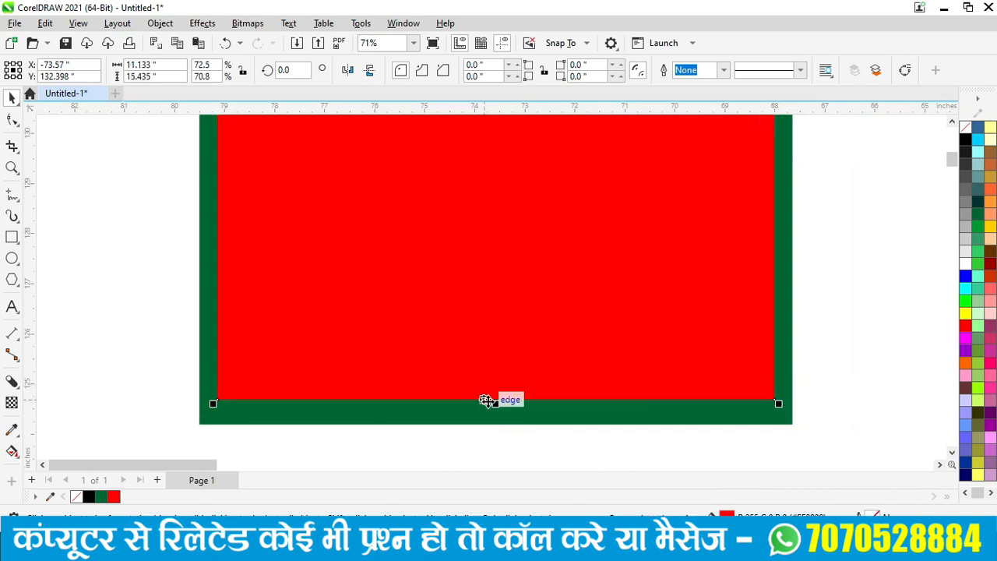
{"action": "left_click_drag", "start_coordinate": [498, 410], "coordinate": [493, 413]}
{"action": "scroll", "coordinate": [702, 262], "scroll_direction": "down", "scroll_amount": 5}
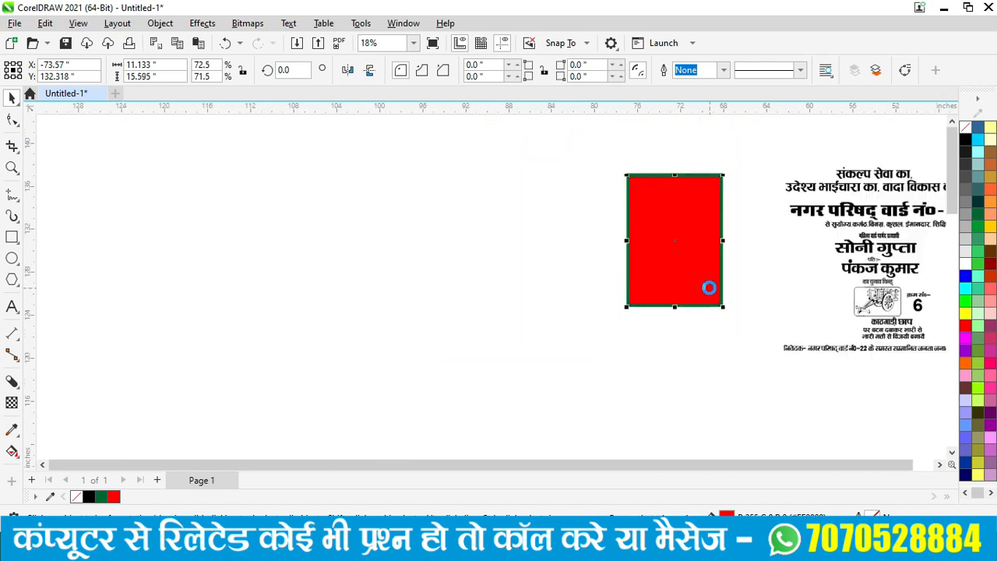
{"action": "scroll", "coordinate": [719, 187], "scroll_direction": "up", "scroll_amount": 2}
{"action": "scroll", "coordinate": [720, 198], "scroll_direction": "up", "scroll_amount": 2}
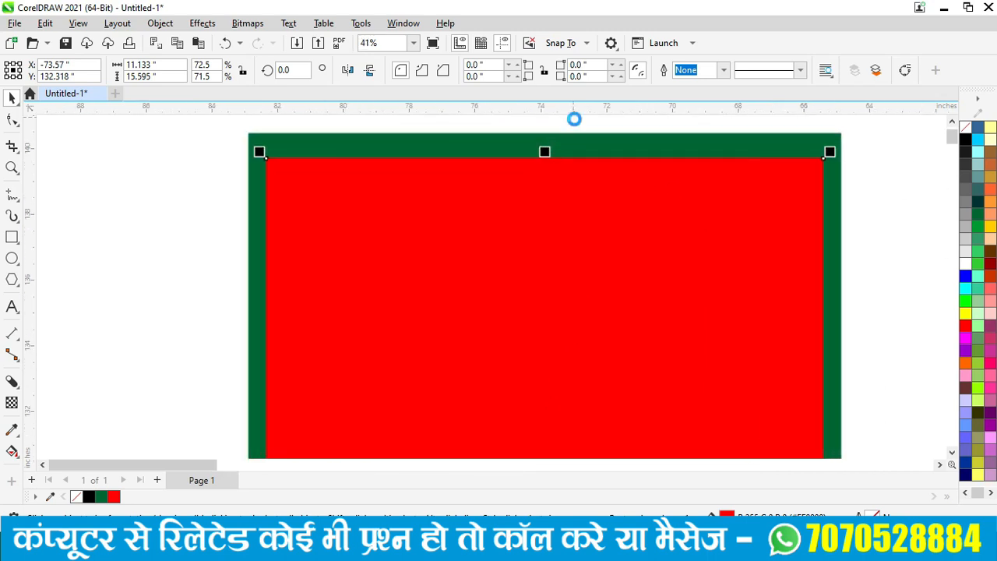
{"action": "left_click_drag", "start_coordinate": [550, 191], "coordinate": [554, 174]}
{"action": "scroll", "coordinate": [556, 182], "scroll_direction": "down", "scroll_amount": 2}
{"action": "scroll", "coordinate": [556, 182], "scroll_direction": "down", "scroll_amount": 3}
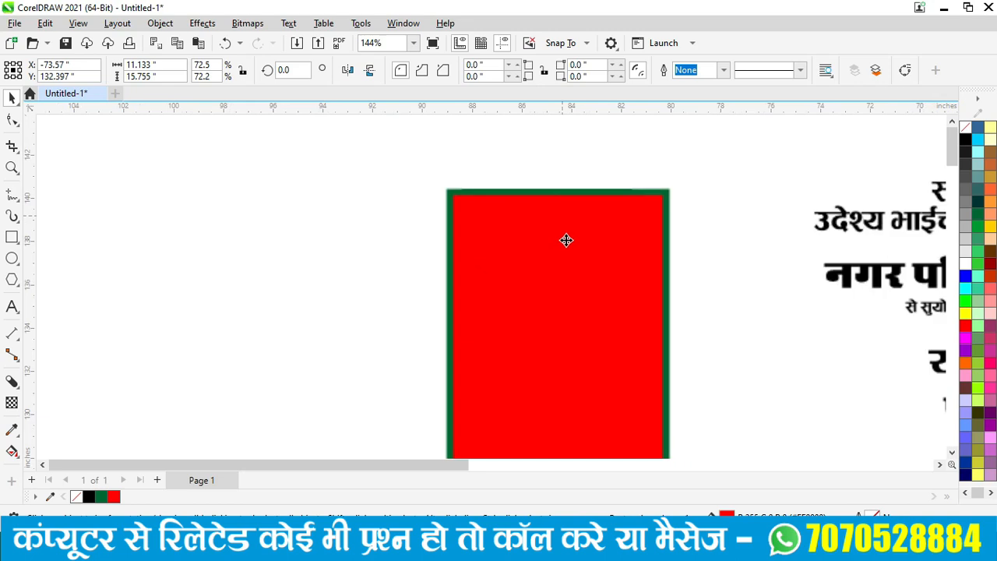
{"action": "left_click_drag", "start_coordinate": [467, 221], "coordinate": [655, 447]}
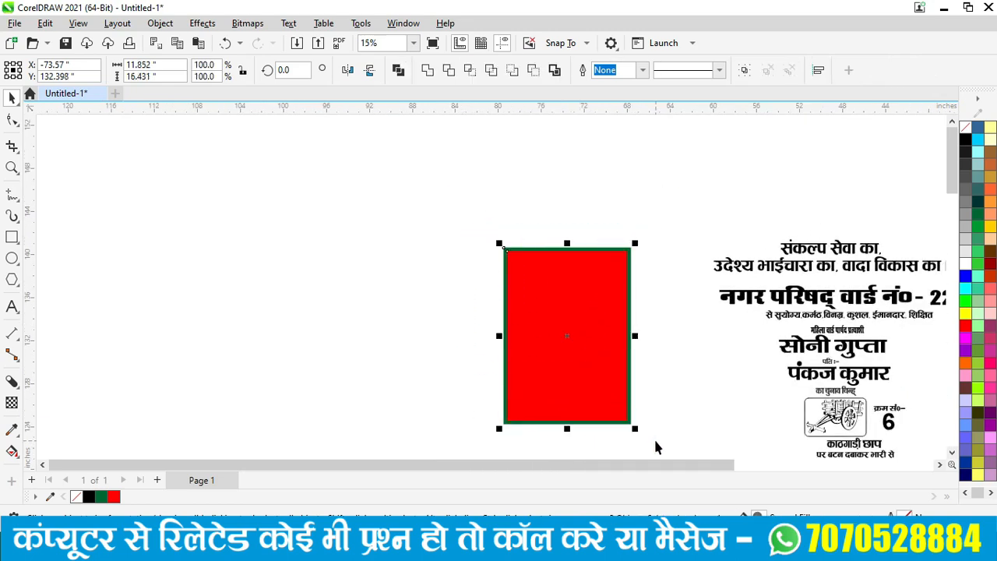
- Move the gradient image from the right of the poster to the left of the red-and-green panel
{"action": "left_click", "coordinate": [659, 441]}
{"action": "scroll", "coordinate": [690, 365], "scroll_direction": "down", "scroll_amount": 2}
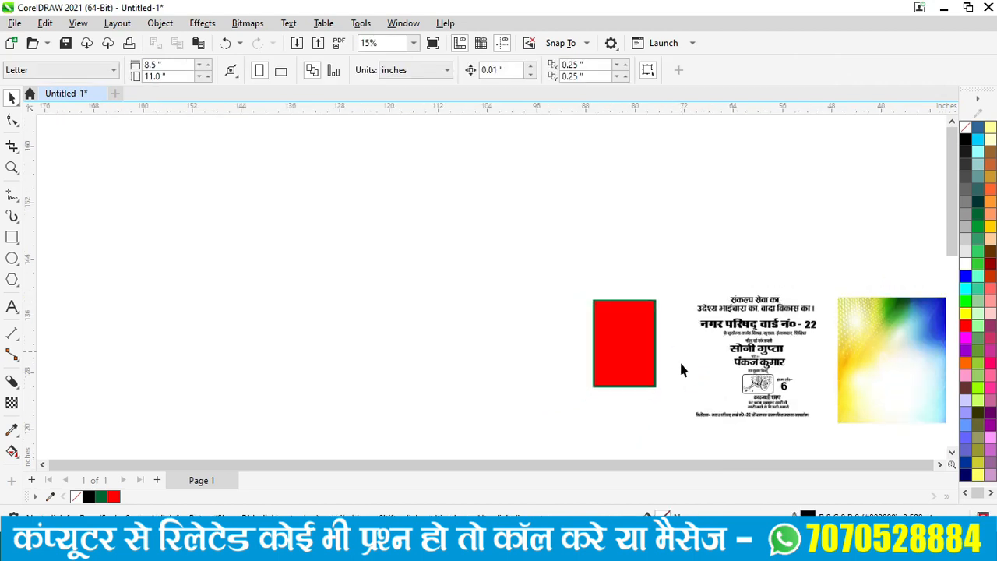
{"action": "scroll", "coordinate": [896, 405], "scroll_direction": "up", "scroll_amount": 1}
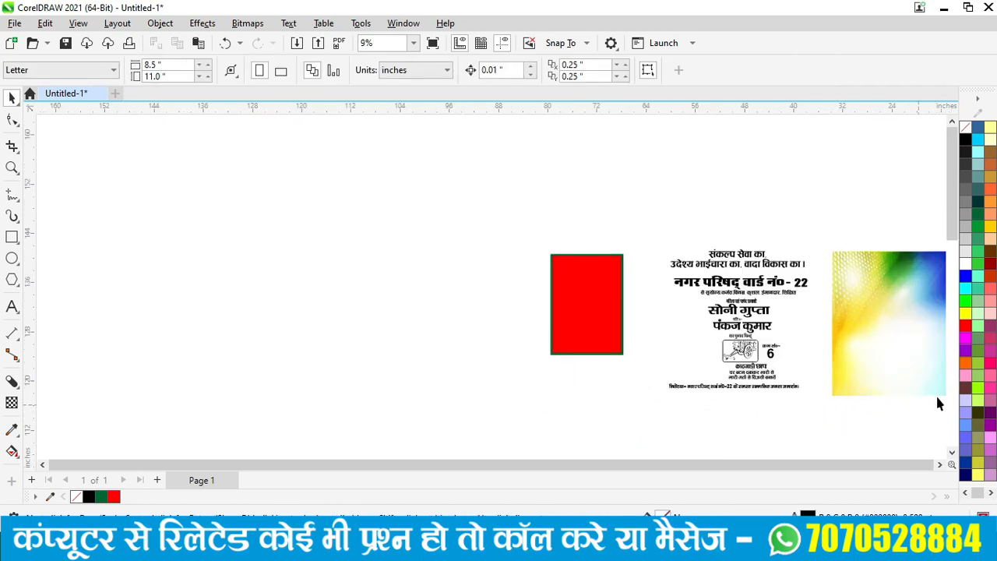
{"action": "left_click_drag", "start_coordinate": [686, 364], "coordinate": [378, 273]}
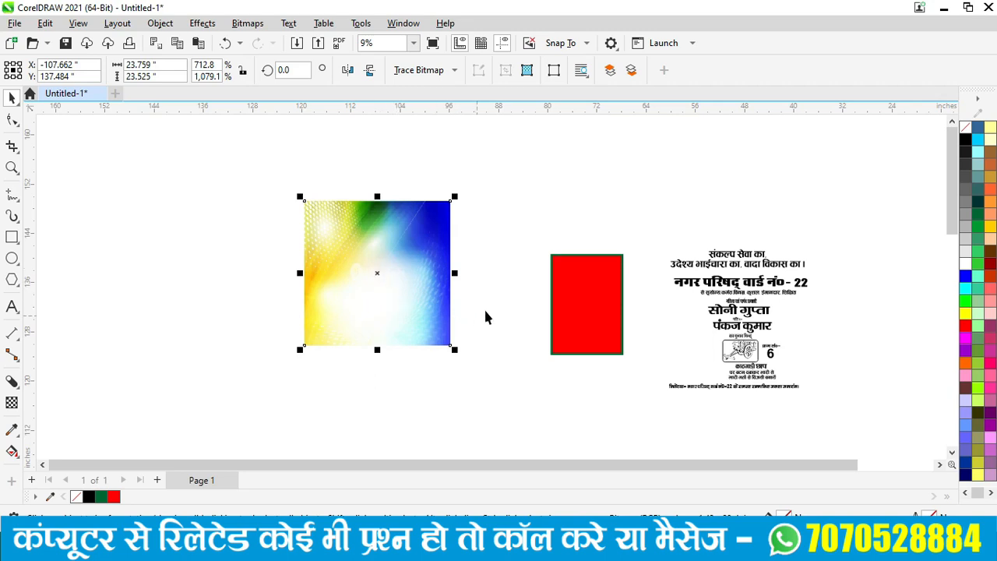
{"action": "scroll", "coordinate": [662, 347], "scroll_direction": "up", "scroll_amount": 4}
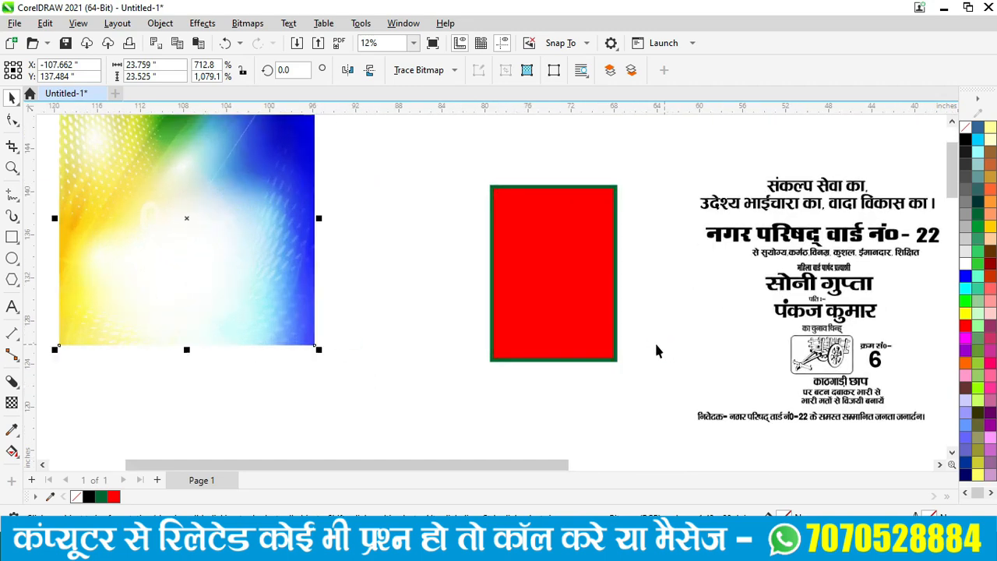
{"action": "left_click", "coordinate": [535, 306]}
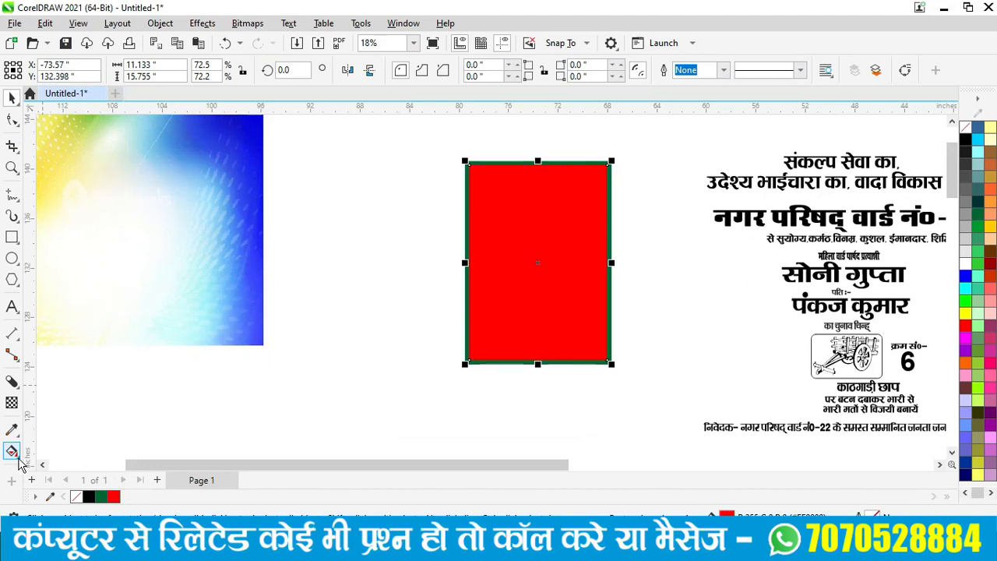
- Apply a diagonal linear gradient to the inner rectangle with a bright green top-right end
{"action": "left_click", "coordinate": [18, 458]}
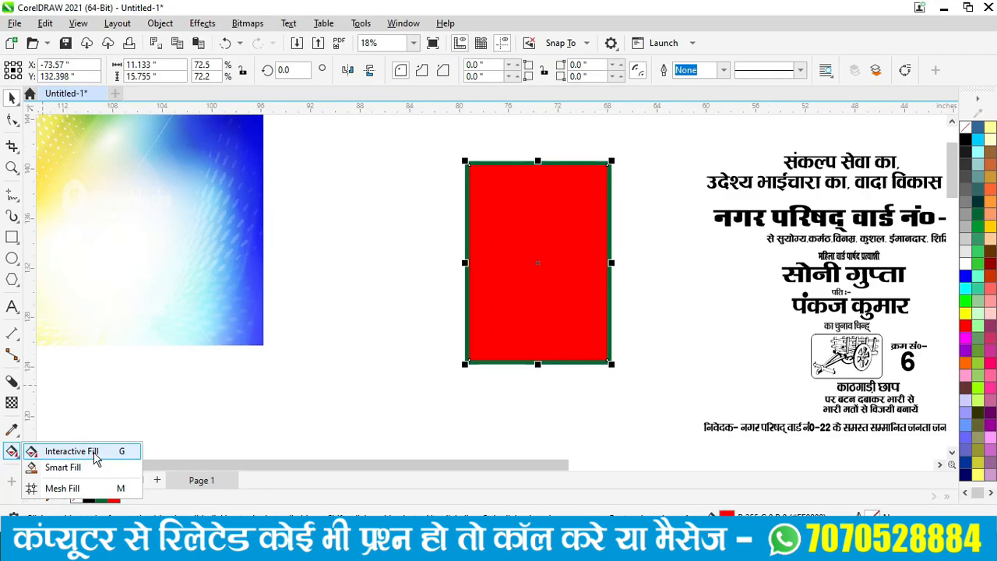
{"action": "left_click", "coordinate": [163, 454]}
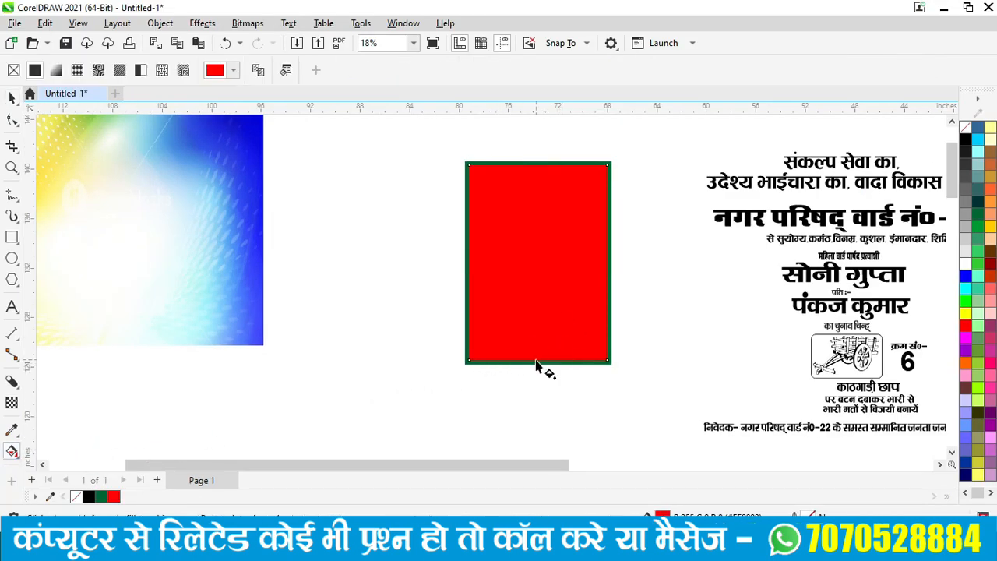
{"action": "left_click_drag", "start_coordinate": [468, 363], "coordinate": [603, 164]}
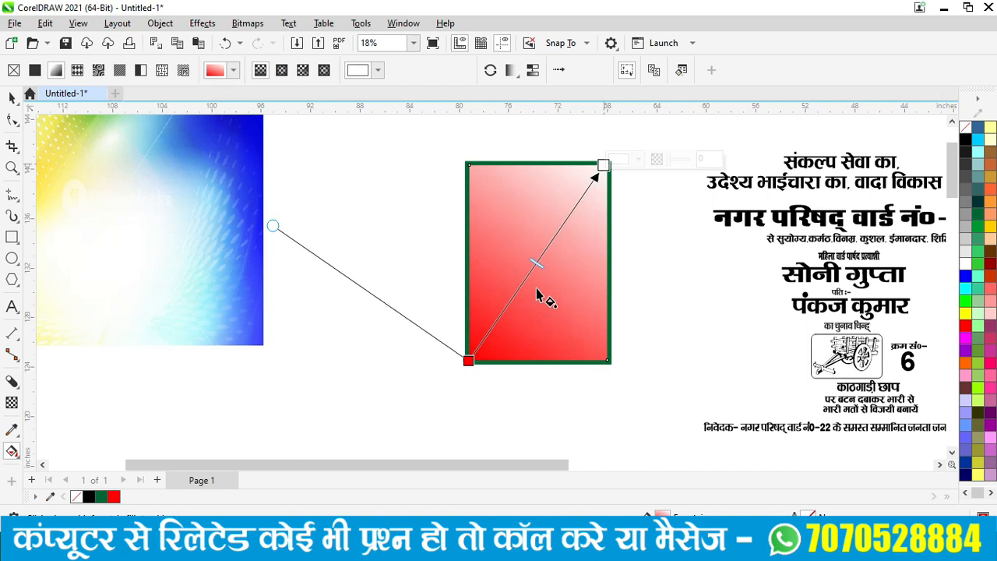
{"action": "left_click", "coordinate": [605, 165]}
{"action": "left_click", "coordinate": [618, 162]}
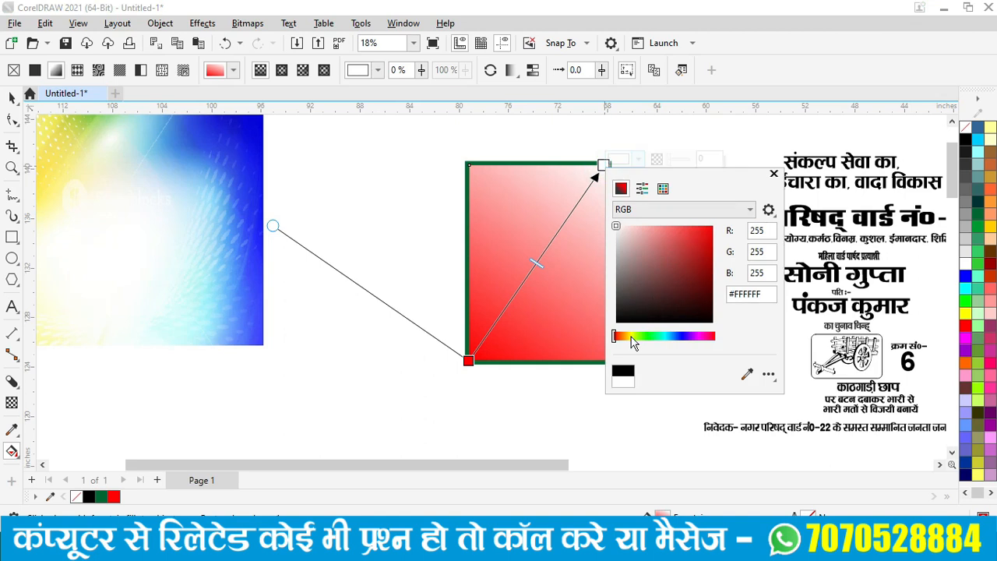
{"action": "left_click", "coordinate": [631, 336]}
{"action": "left_click", "coordinate": [645, 336]}
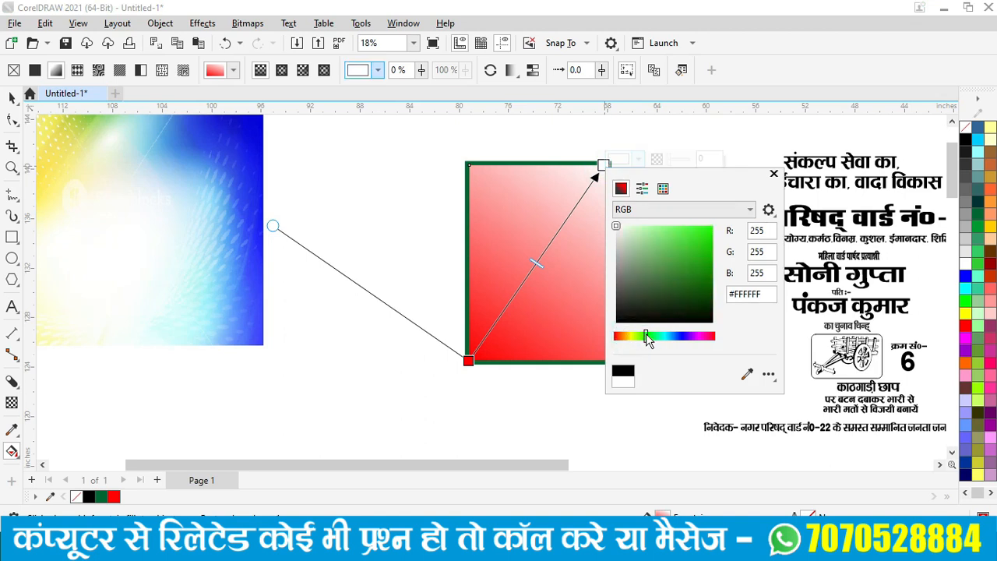
{"action": "left_click", "coordinate": [708, 244]}
{"action": "left_click", "coordinate": [709, 248]}
{"action": "left_click_drag", "start_coordinate": [712, 254], "coordinate": [713, 241]}
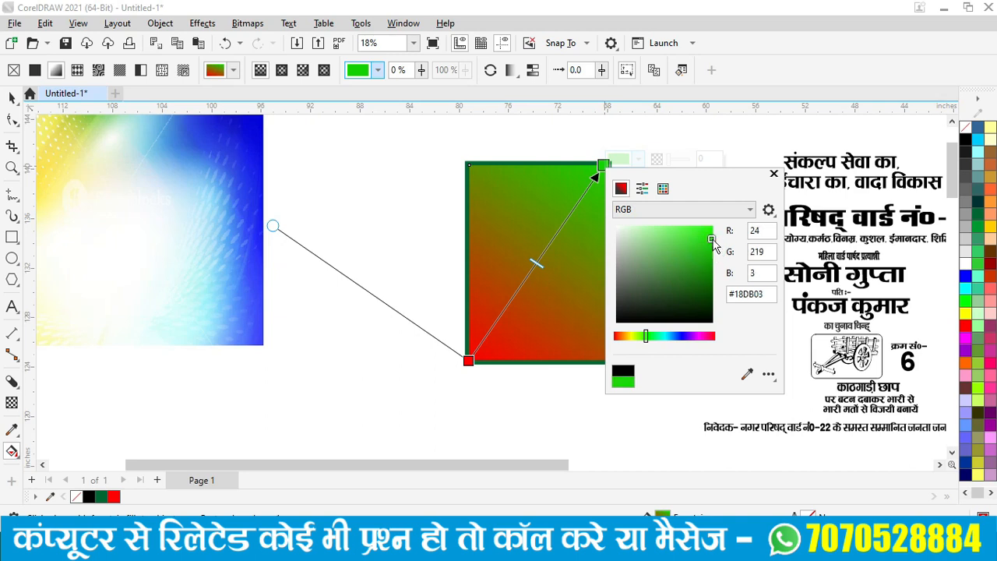
{"action": "left_click", "coordinate": [774, 173]}
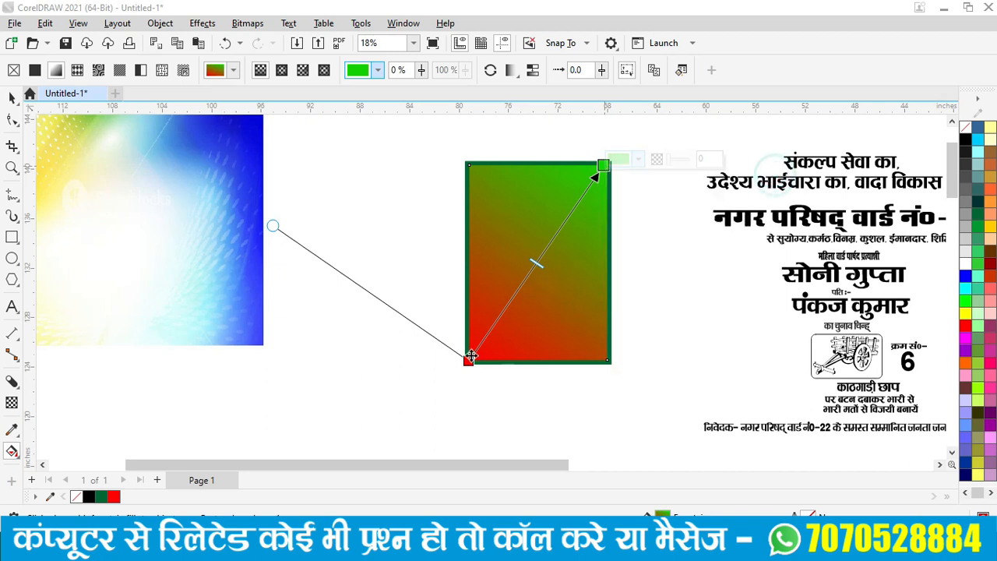
- Set the gradient's bottom-left start colour to golden yellow #DEB603
{"action": "left_click", "coordinate": [468, 359]}
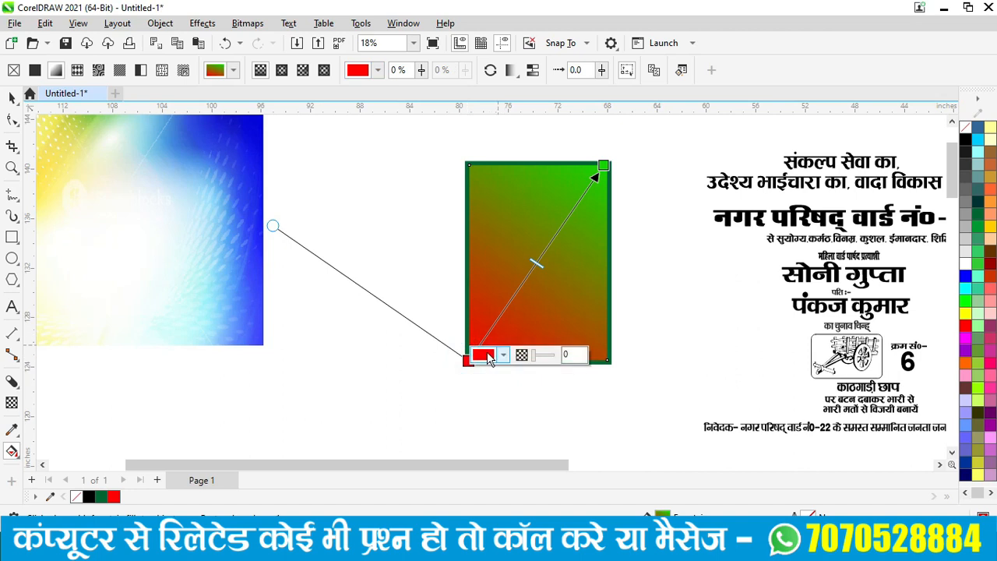
{"action": "left_click", "coordinate": [484, 355]}
{"action": "left_click", "coordinate": [528, 141]}
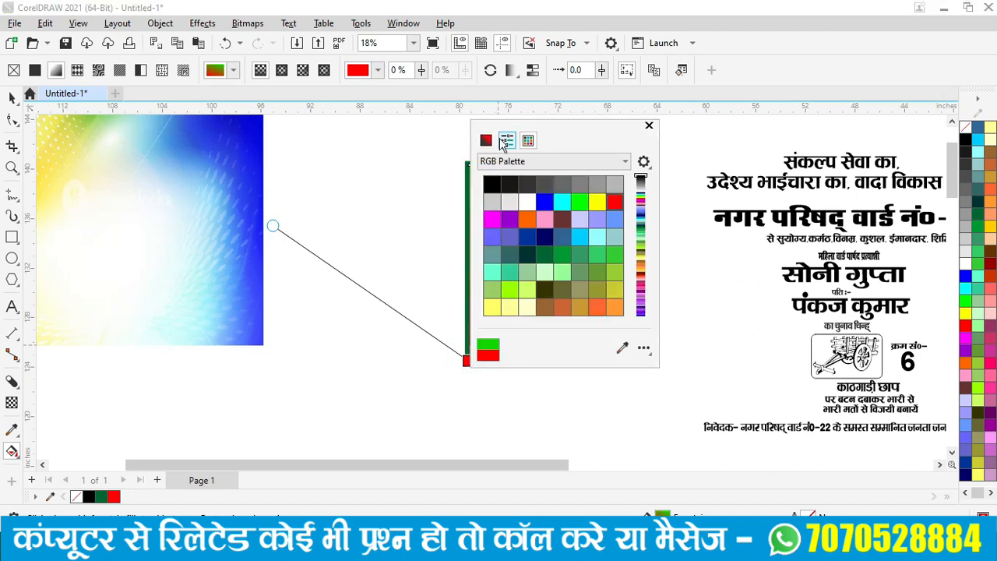
{"action": "left_click", "coordinate": [486, 141]}
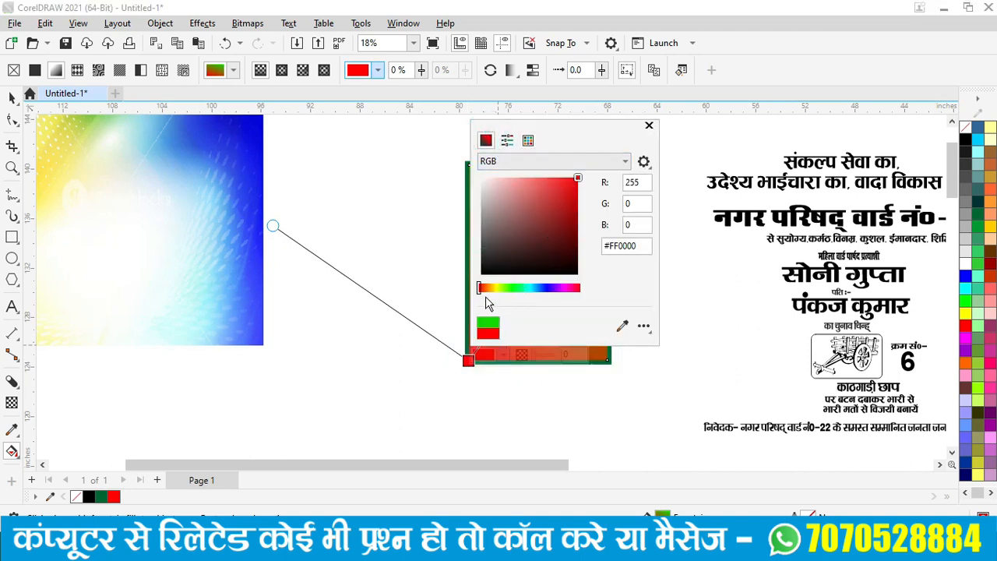
{"action": "left_click", "coordinate": [493, 287]}
{"action": "left_click", "coordinate": [574, 209]}
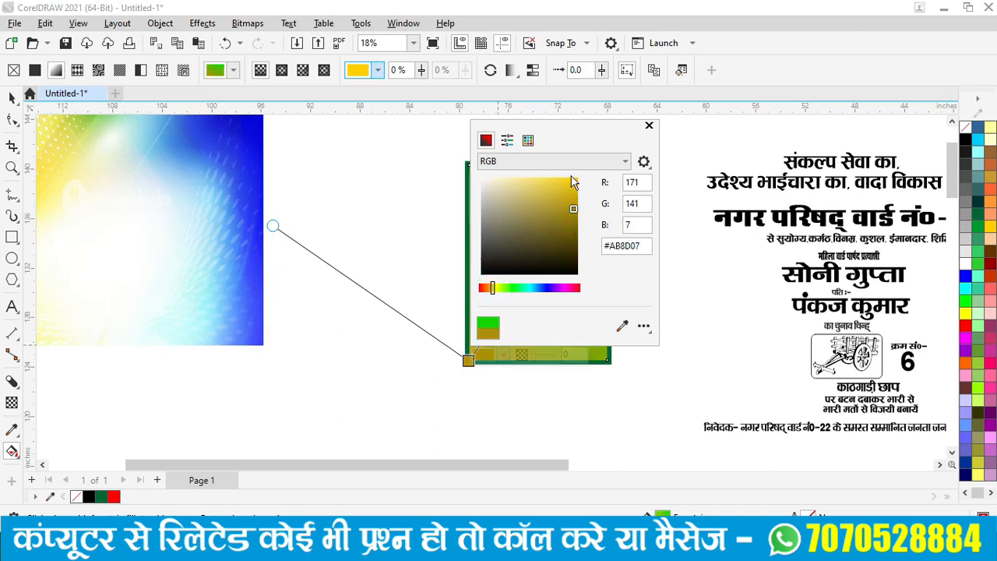
{"action": "mouse_move", "coordinate": [578, 140]}
{"action": "left_mouse_down"}
{"action": "mouse_move", "coordinate": [754, 240]}
{"action": "mouse_move", "coordinate": [757, 226]}
{"action": "left_mouse_up"}
{"action": "left_click_drag", "start_coordinate": [744, 291], "coordinate": [754, 292]}
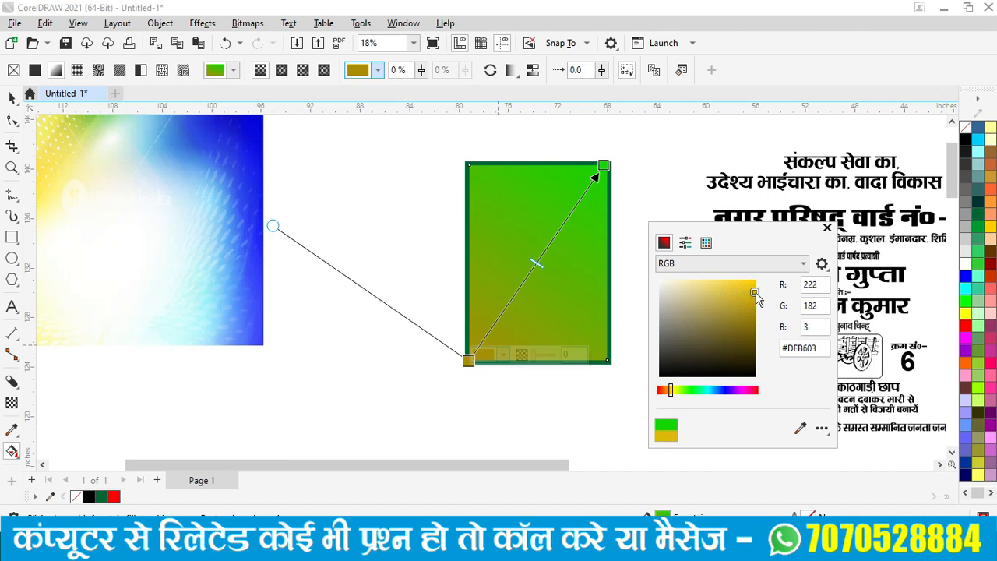
{"action": "left_click", "coordinate": [828, 229]}
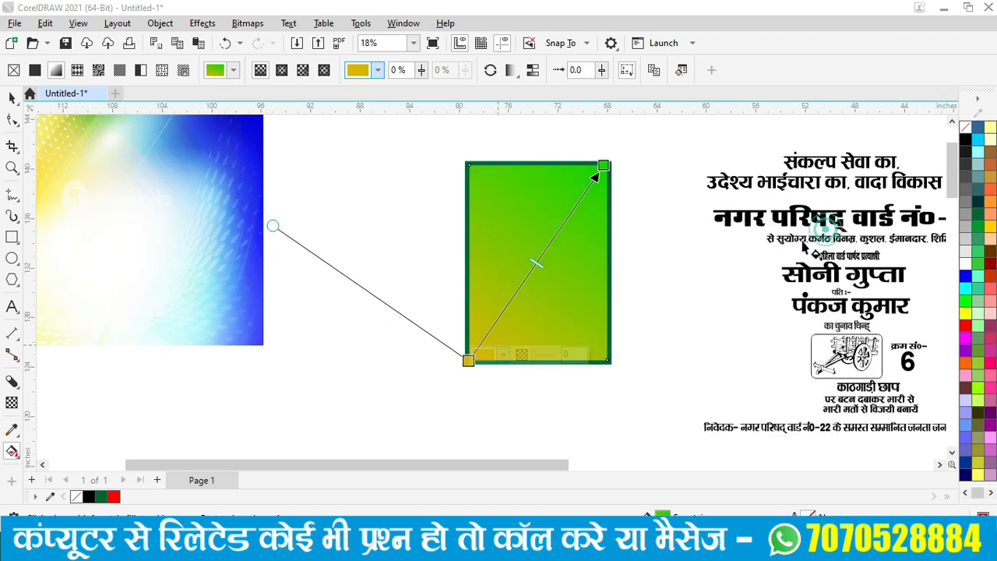
- Add a pale #EDFFCC colour node at the middle of the yellow-to-green gradient
{"action": "double_click", "coordinate": [532, 268]}
{"action": "left_click", "coordinate": [568, 263]}
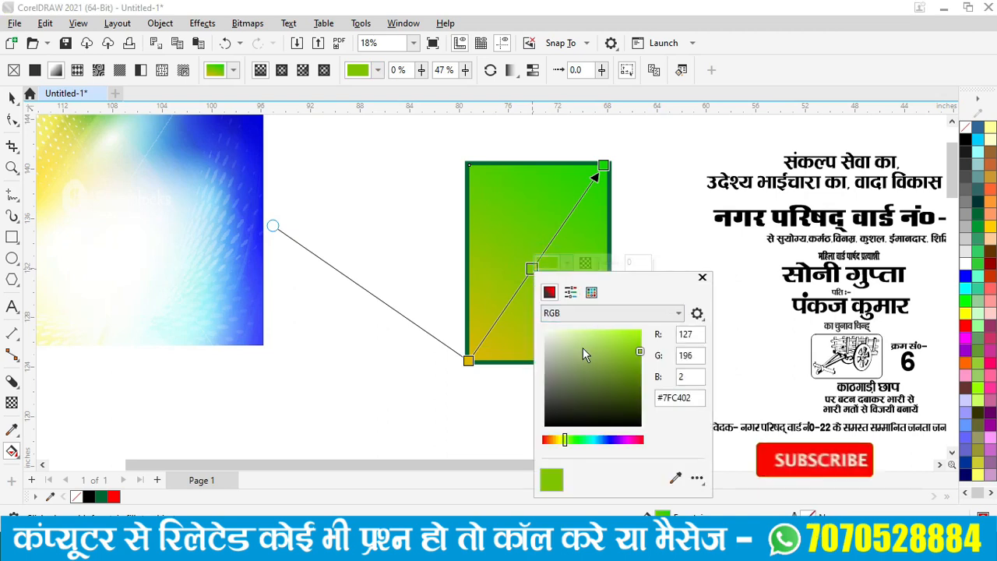
{"action": "left_click_drag", "start_coordinate": [574, 347], "coordinate": [499, 297]}
{"action": "left_click", "coordinate": [570, 333]}
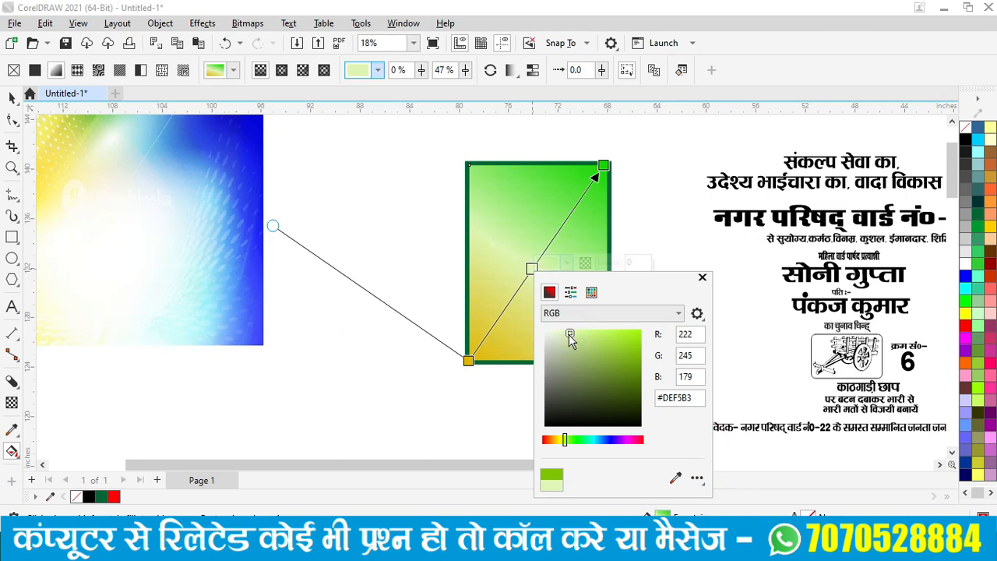
{"action": "left_click", "coordinate": [561, 339]}
{"action": "left_click", "coordinate": [574, 330]}
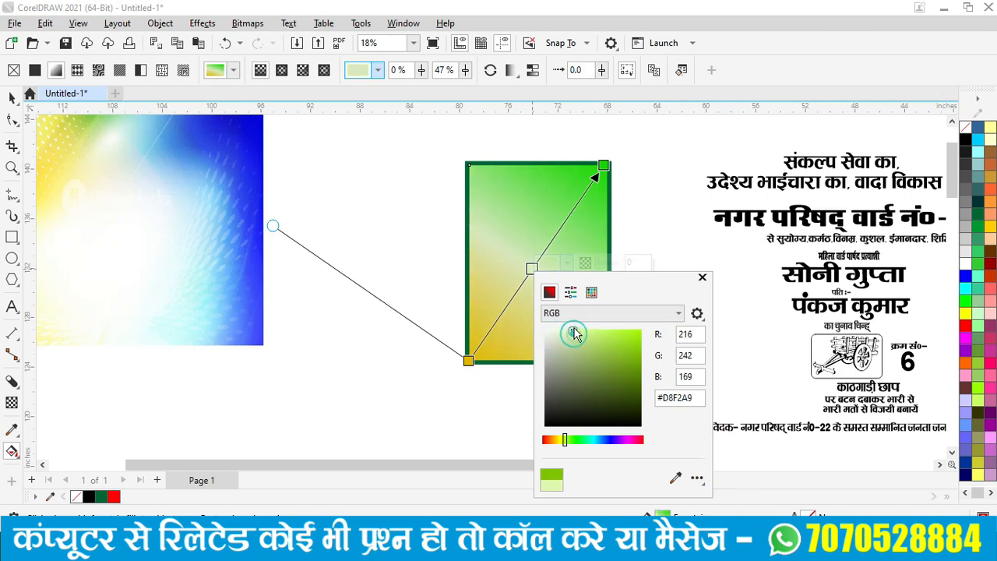
{"action": "left_click", "coordinate": [563, 330]}
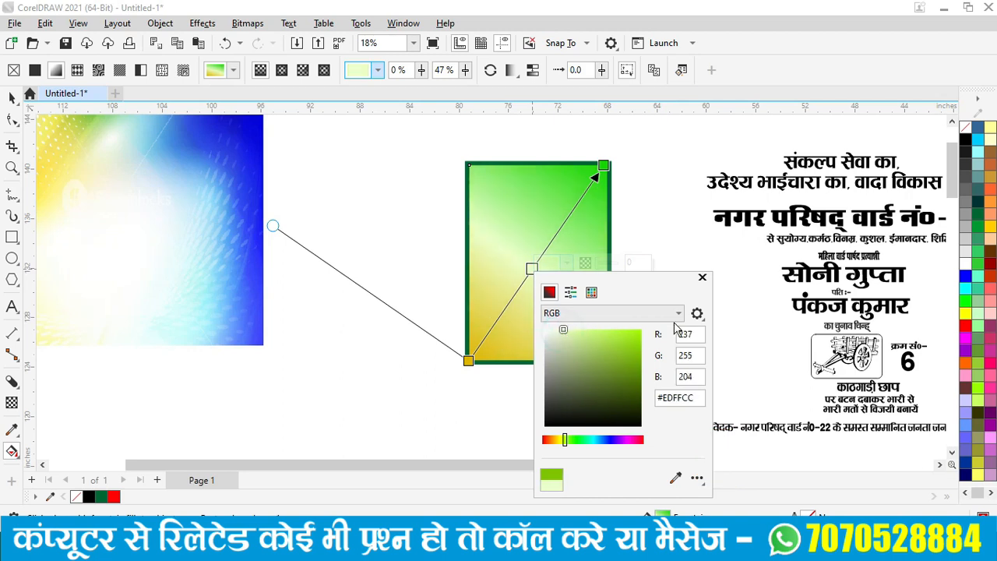
{"action": "left_click", "coordinate": [702, 278]}
{"action": "left_click", "coordinate": [13, 98]}
- Give the gradient panel a yellow outline 3.0 pt thick
{"action": "left_click", "coordinate": [657, 347]}
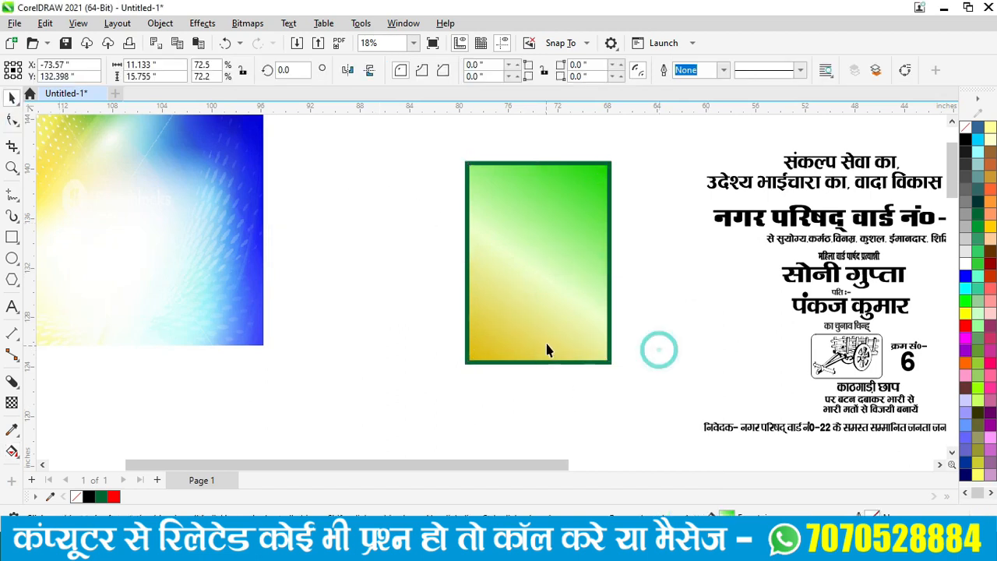
{"action": "scroll", "coordinate": [576, 352], "scroll_direction": "up", "scroll_amount": 1}
{"action": "scroll", "coordinate": [661, 357], "scroll_direction": "up", "scroll_amount": 1}
{"action": "scroll", "coordinate": [624, 362], "scroll_direction": "up", "scroll_amount": 2}
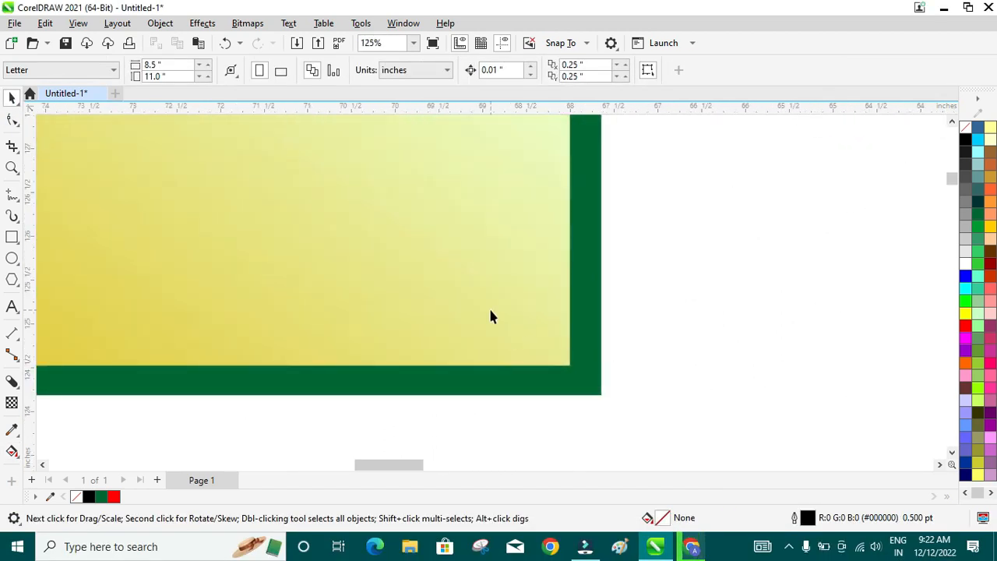
{"action": "left_click", "coordinate": [490, 310]}
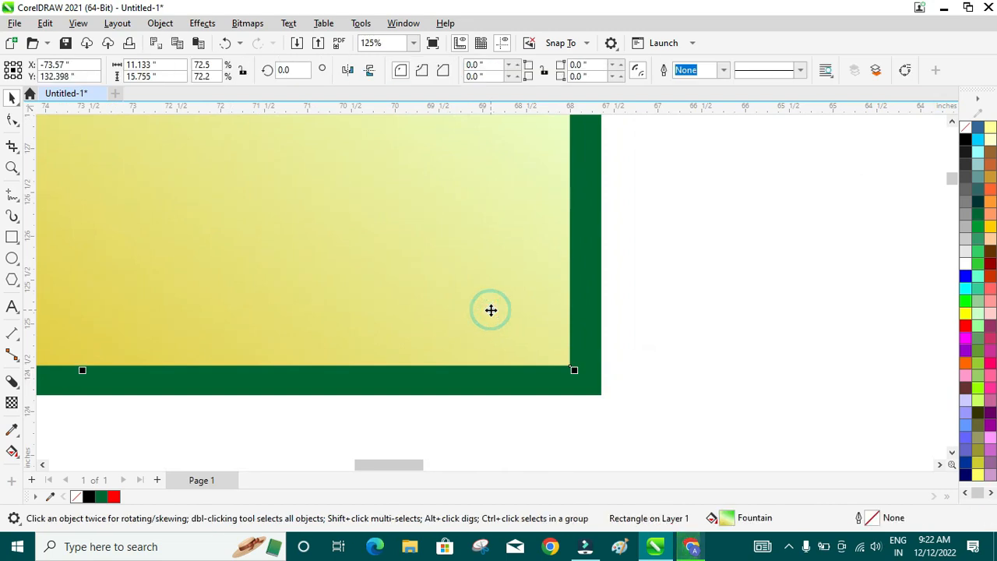
{"action": "right_click", "coordinate": [965, 317]}
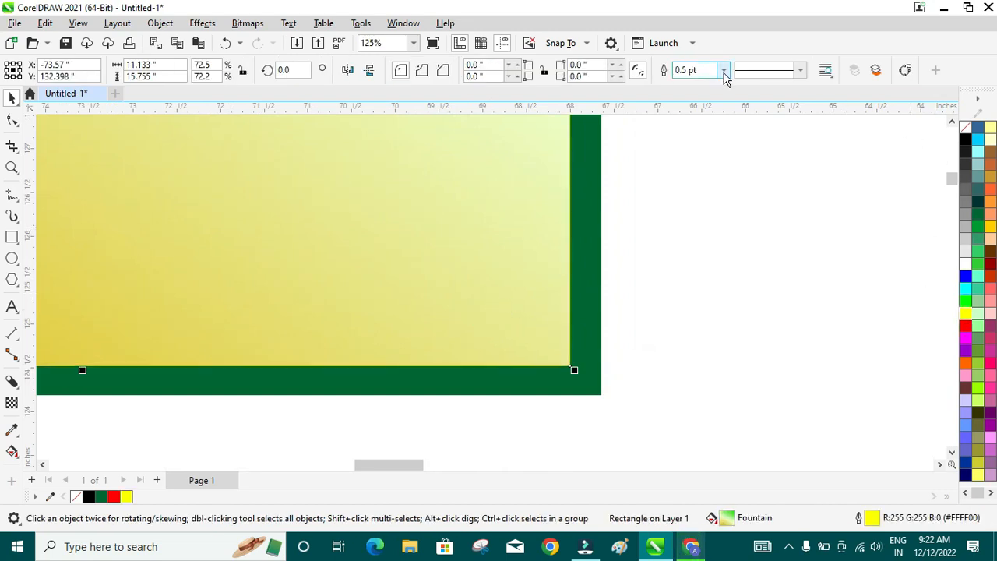
{"action": "left_click", "coordinate": [724, 70]}
{"action": "left_click", "coordinate": [692, 163]}
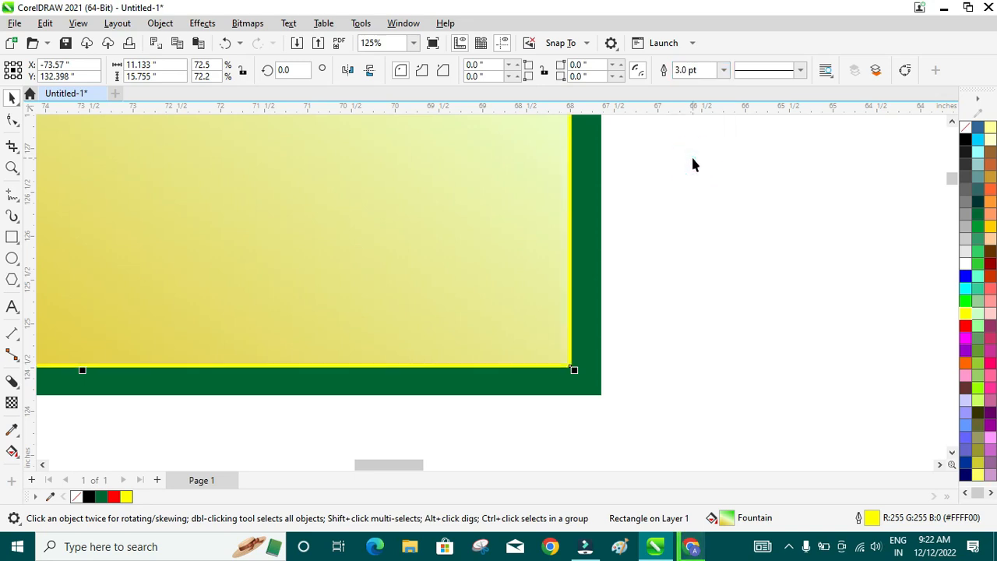
{"action": "left_click", "coordinate": [723, 70]}
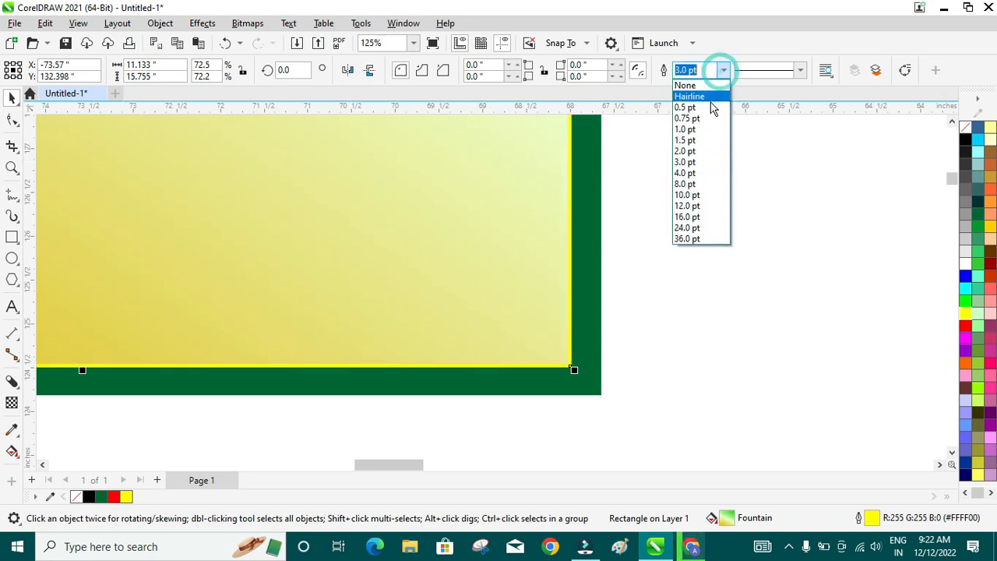
{"action": "left_click", "coordinate": [693, 173]}
{"action": "left_click", "coordinate": [675, 251]}
{"action": "scroll", "coordinate": [655, 262], "scroll_direction": "down", "scroll_amount": 2}
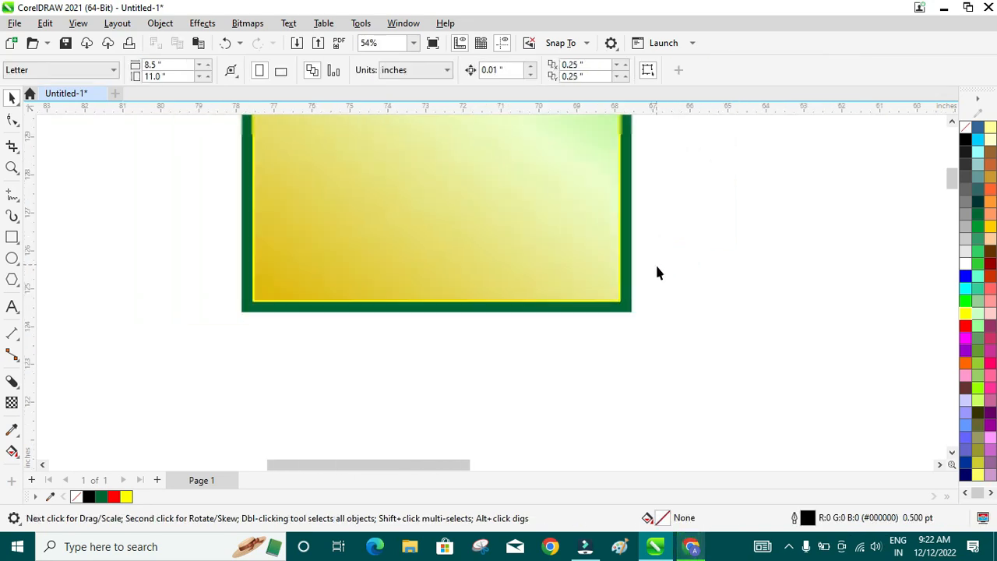
{"action": "scroll", "coordinate": [656, 273], "scroll_direction": "down", "scroll_amount": 3}
{"action": "scroll", "coordinate": [661, 171], "scroll_direction": "up", "scroll_amount": 2}
- Scale the gradient bitmap beside the panel down to a smaller size
{"action": "scroll", "coordinate": [661, 170], "scroll_direction": "down", "scroll_amount": 2}
{"action": "left_click", "coordinate": [304, 259]}
{"action": "left_click_drag", "start_coordinate": [421, 293], "coordinate": [521, 289]}
{"action": "scroll", "coordinate": [677, 145], "scroll_direction": "up", "scroll_amount": 1}
{"action": "scroll", "coordinate": [678, 150], "scroll_direction": "up", "scroll_amount": 2}
{"action": "scroll", "coordinate": [689, 177], "scroll_direction": "down", "scroll_amount": 5}
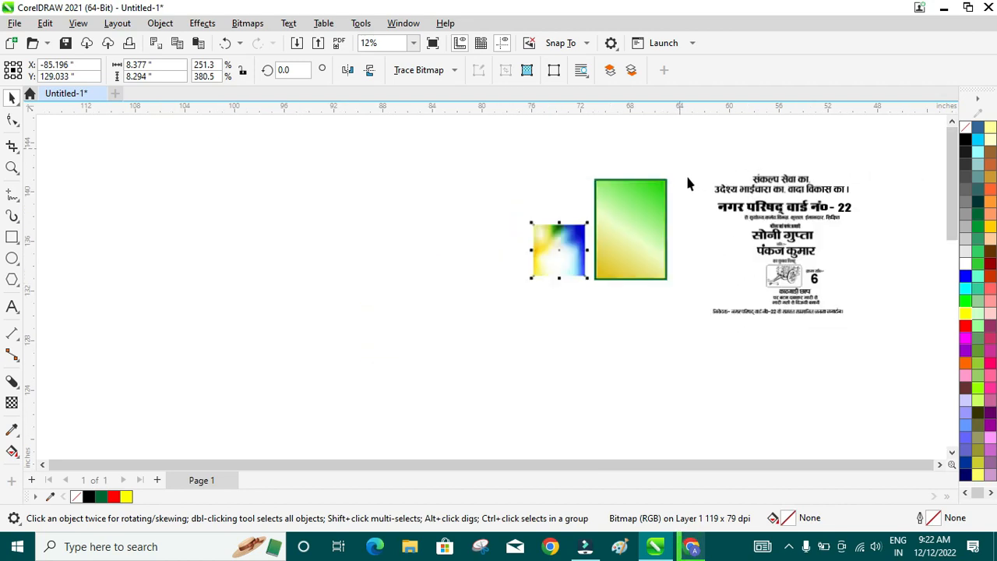
{"action": "scroll", "coordinate": [883, 145], "scroll_direction": "up", "scroll_amount": 3}
{"action": "scroll", "coordinate": [857, 163], "scroll_direction": "up", "scroll_amount": 1}
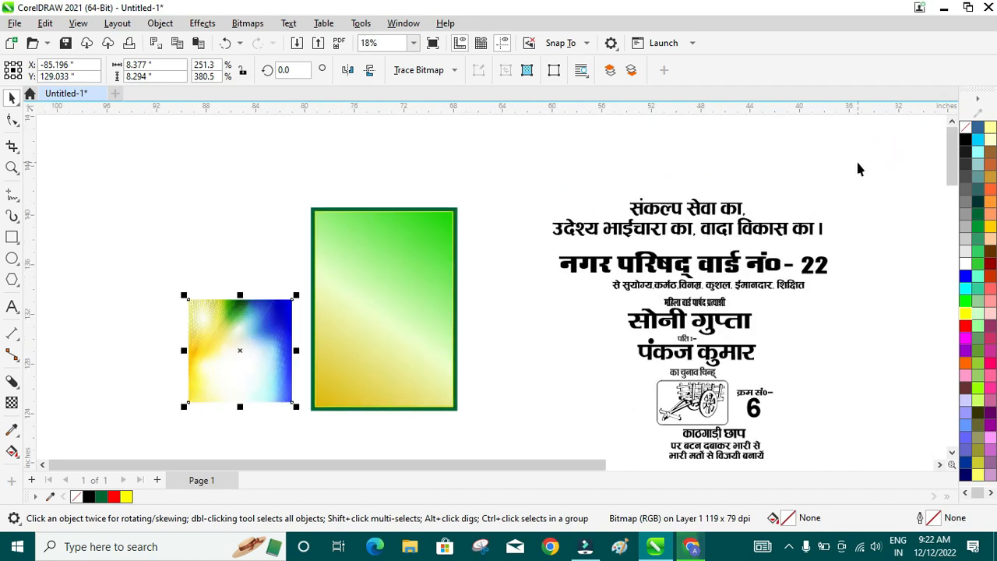
- Draw a 10.645 x 2.014 inch rectangle across the top of the gradient panel
{"action": "left_click", "coordinate": [12, 237]}
{"action": "left_click_drag", "start_coordinate": [318, 216], "coordinate": [449, 247]}
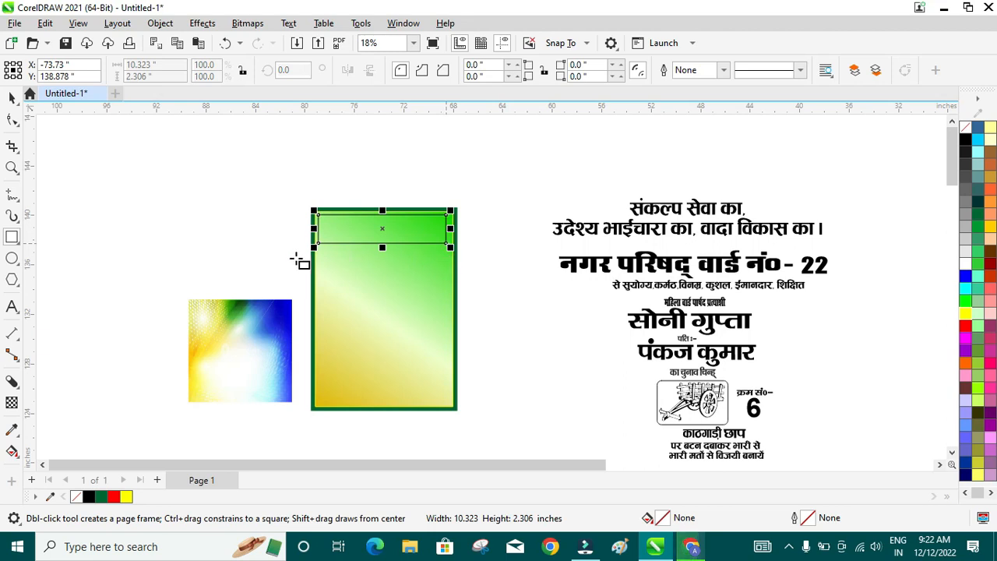
{"action": "scroll", "coordinate": [319, 214], "scroll_direction": "up", "scroll_amount": 4}
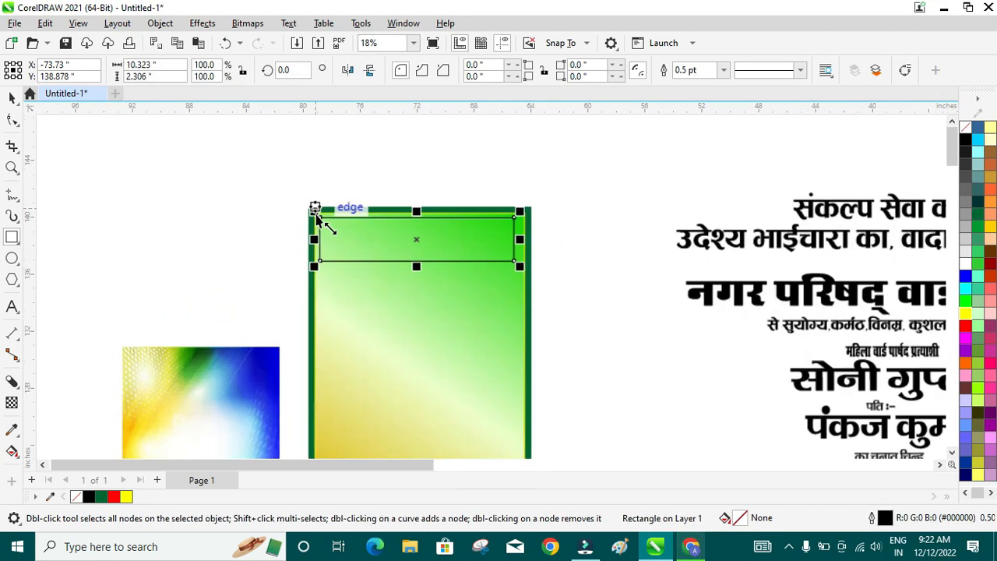
{"action": "scroll", "coordinate": [321, 222], "scroll_direction": "up", "scroll_amount": 2}
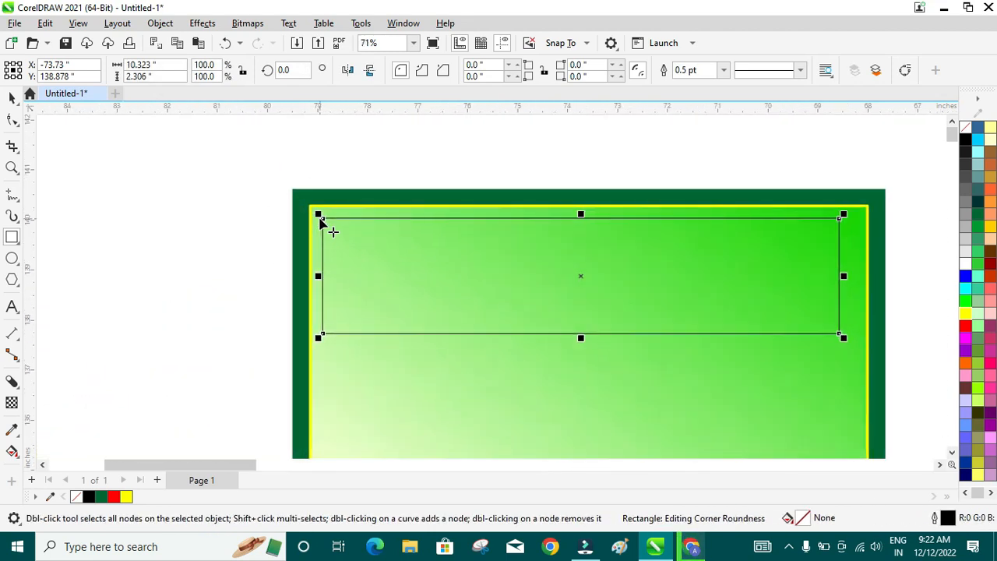
{"action": "scroll", "coordinate": [321, 222], "scroll_direction": "down", "scroll_amount": 4}
{"action": "scroll", "coordinate": [320, 218], "scroll_direction": "up", "scroll_amount": 2}
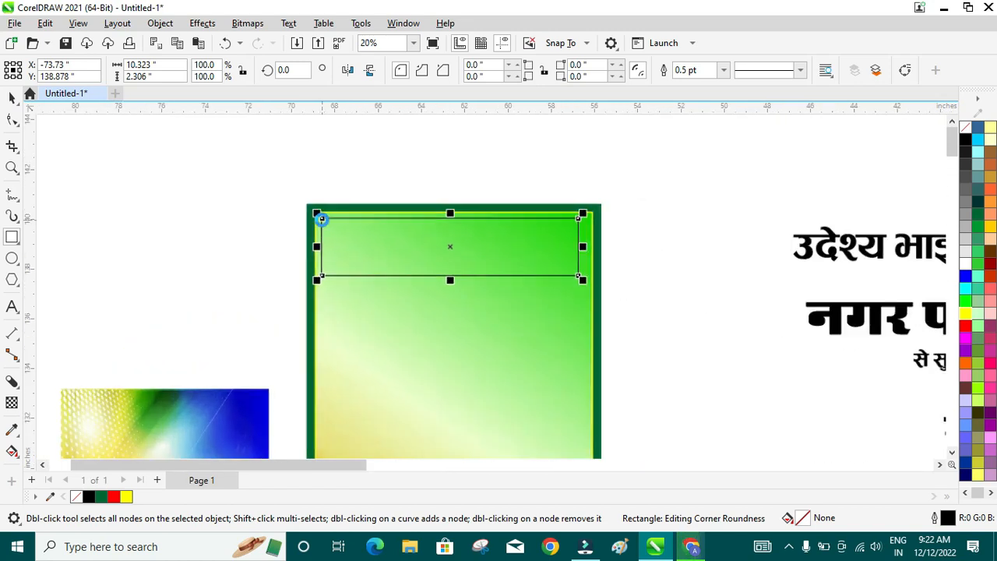
{"action": "scroll", "coordinate": [436, 213], "scroll_direction": "up", "scroll_amount": 2}
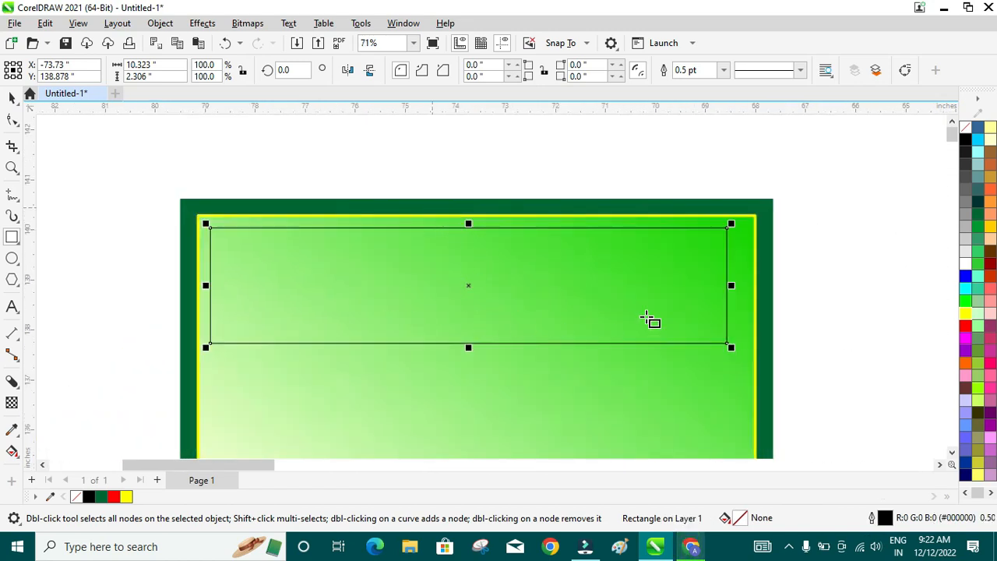
{"action": "left_click_drag", "start_coordinate": [731, 285], "coordinate": [747, 290]}
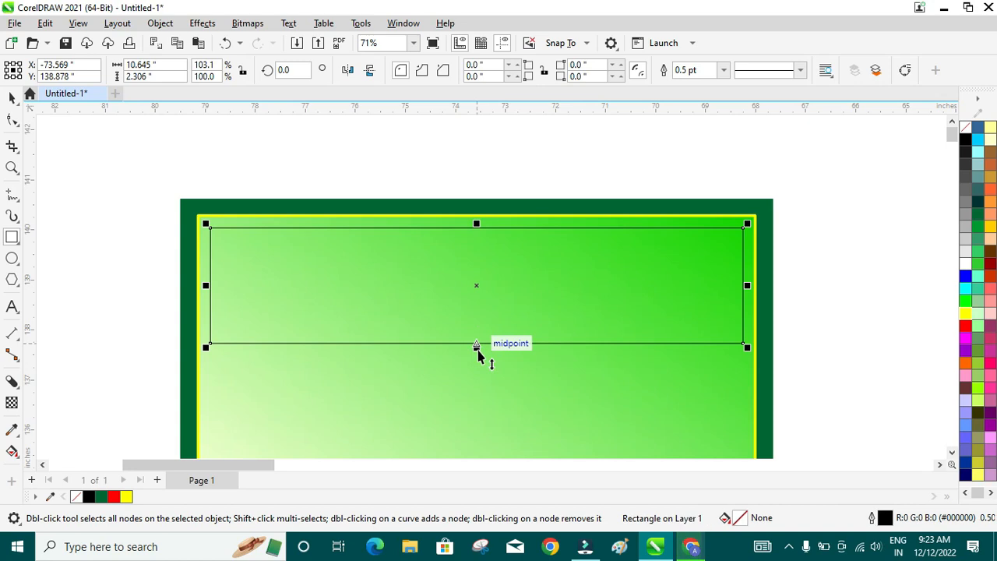
{"action": "left_click_drag", "start_coordinate": [477, 347], "coordinate": [476, 333]}
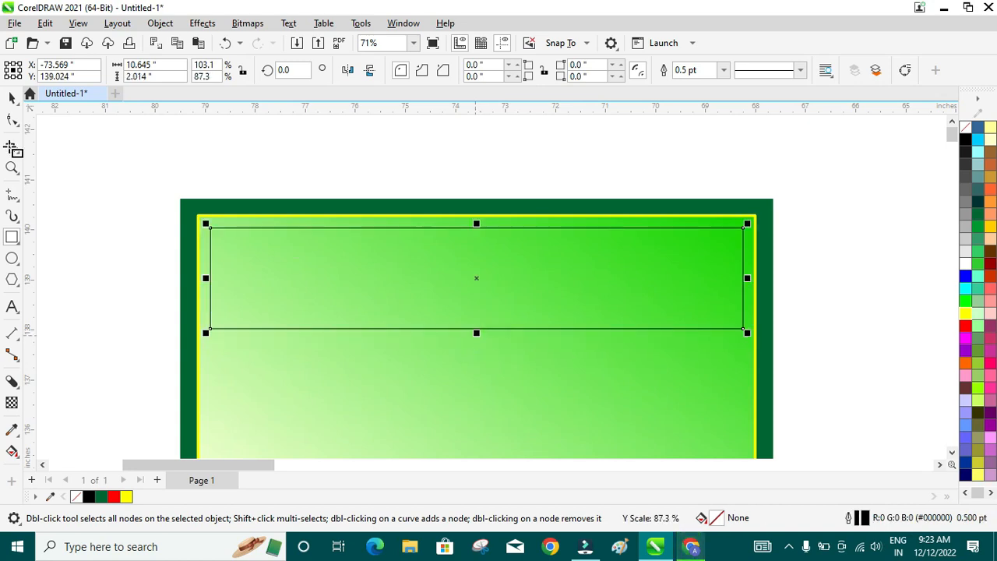
{"action": "left_click", "coordinate": [11, 121]}
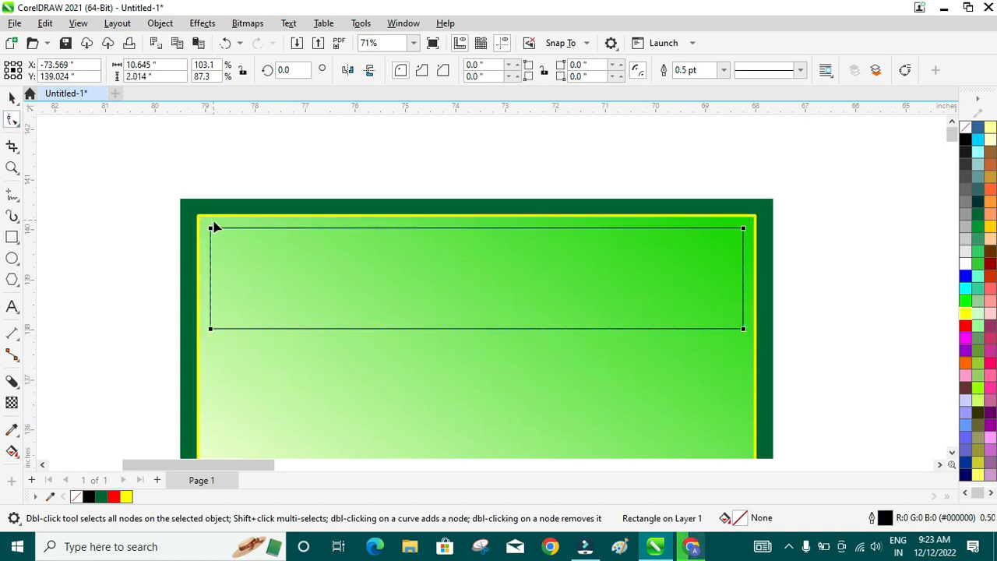
- Round the top rectangle's corners to 0.303 inch and fill it red
{"action": "left_click_drag", "start_coordinate": [210, 230], "coordinate": [225, 233]}
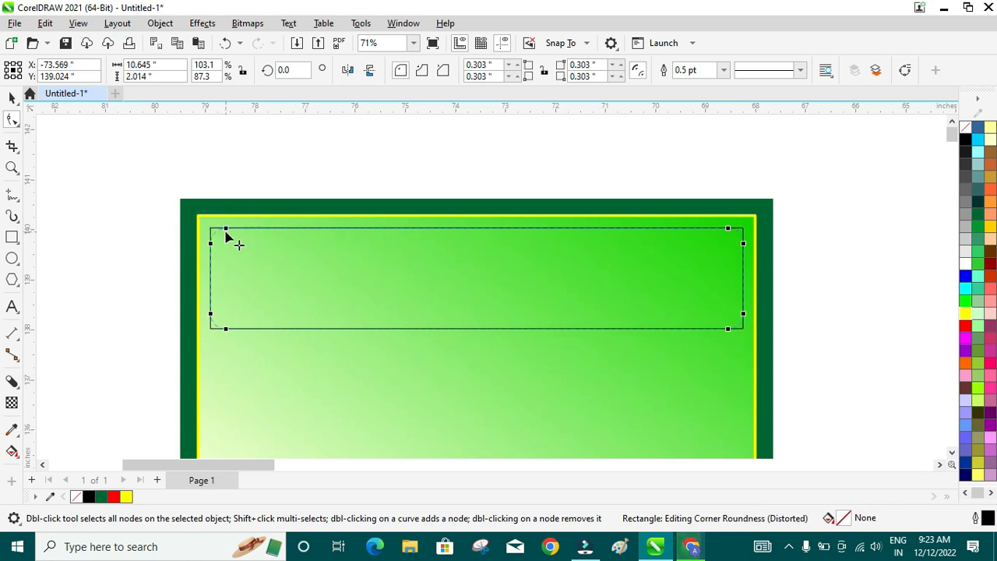
{"action": "left_click", "coordinate": [12, 97]}
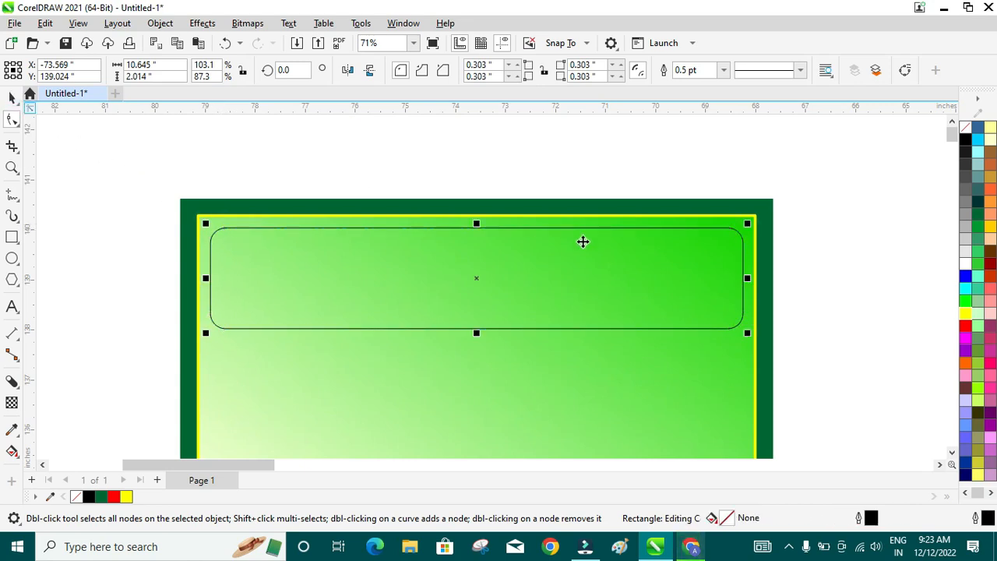
{"action": "left_click", "coordinate": [966, 327]}
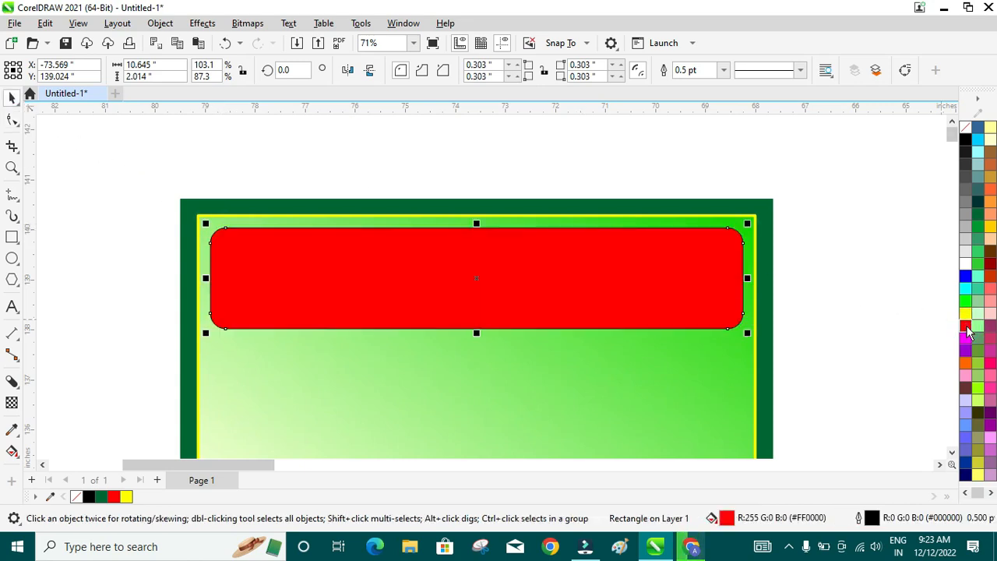
- Give the red bar a white outline 2.0 pt thick
{"action": "right_click", "coordinate": [967, 265]}
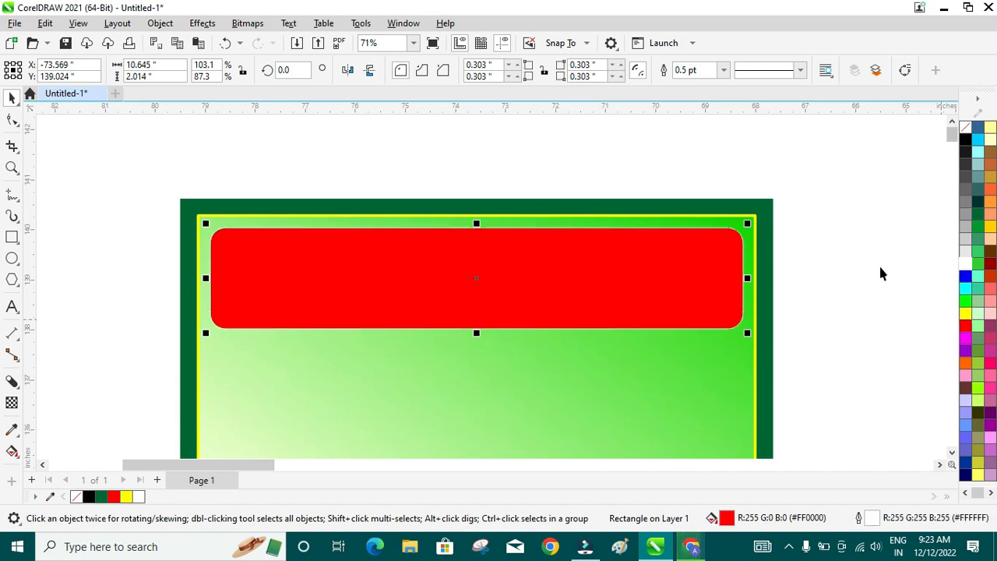
{"action": "left_click", "coordinate": [724, 70]}
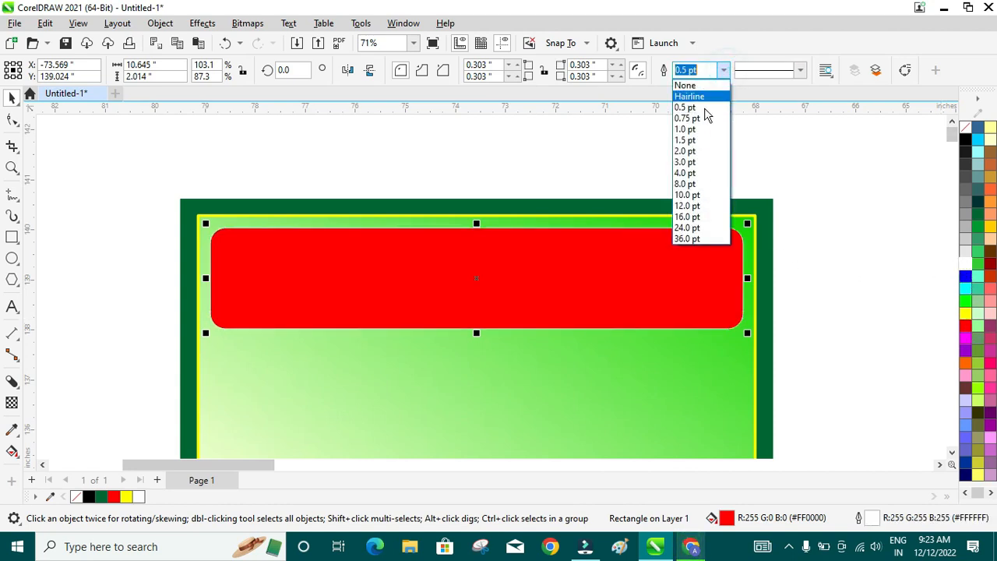
{"action": "left_click", "coordinate": [687, 141]}
{"action": "left_click", "coordinate": [724, 70]}
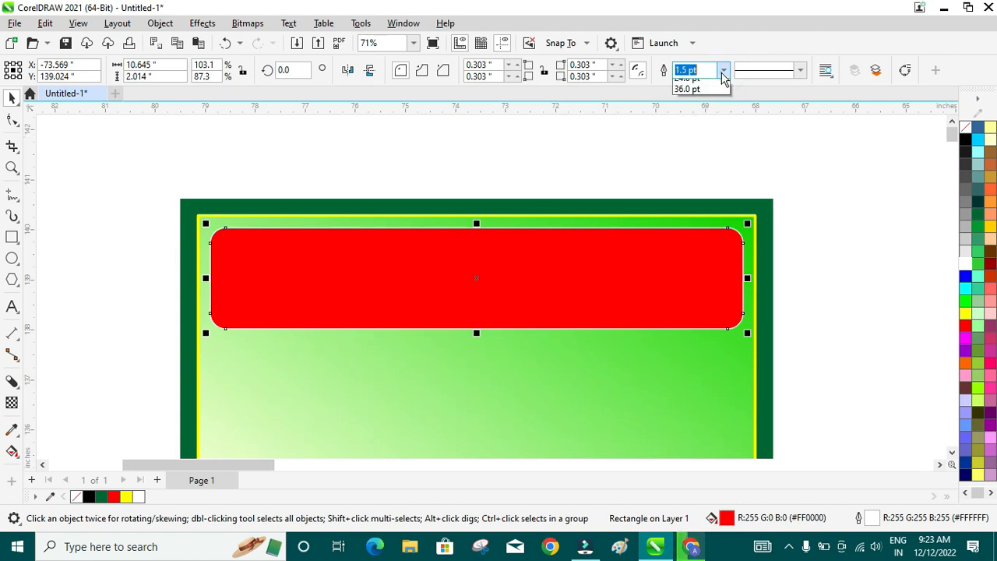
{"action": "left_click", "coordinate": [697, 154]}
{"action": "scroll", "coordinate": [708, 204], "scroll_direction": "down", "scroll_amount": 3}
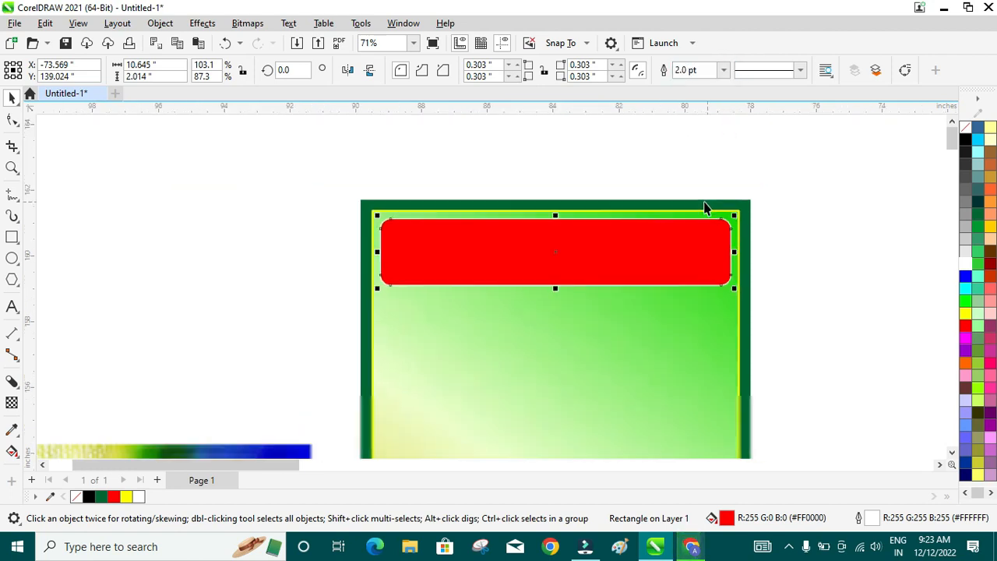
- Bring the Hindi slogan in front of the green panel and shrink it onto the red bar
{"action": "left_click", "coordinate": [807, 249]}
{"action": "left_click", "coordinate": [865, 231]}
{"action": "left_click_drag", "start_coordinate": [876, 243], "coordinate": [649, 256]}
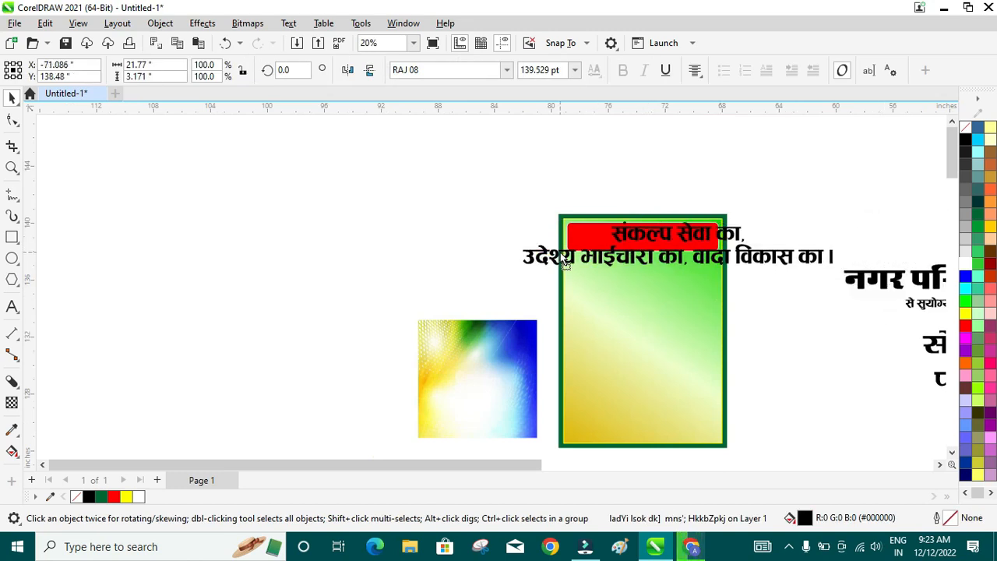
{"action": "scroll", "coordinate": [796, 208], "scroll_direction": "up", "scroll_amount": 3}
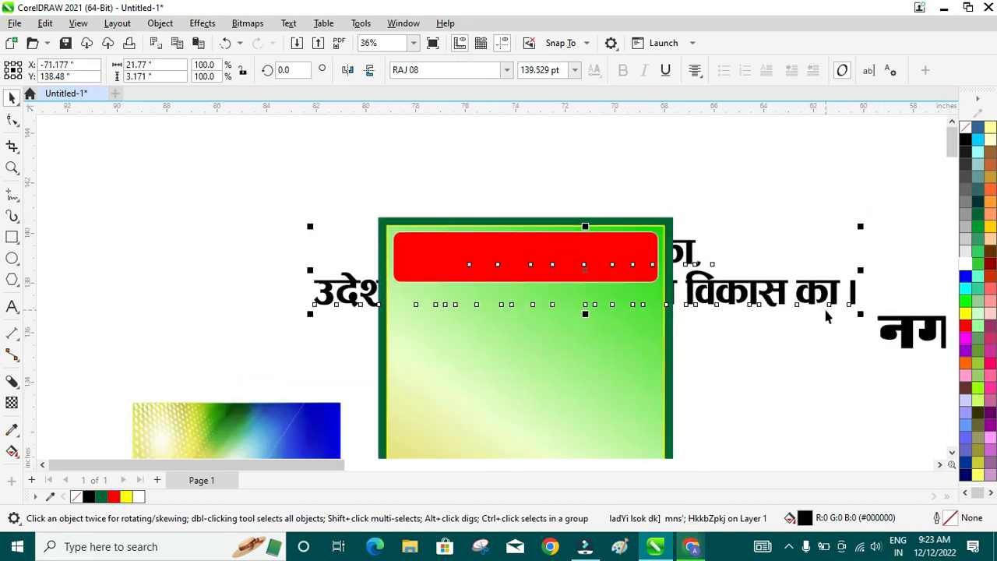
{"action": "key", "text": "ctrl+x"}
{"action": "key", "text": "ctrl+v"}
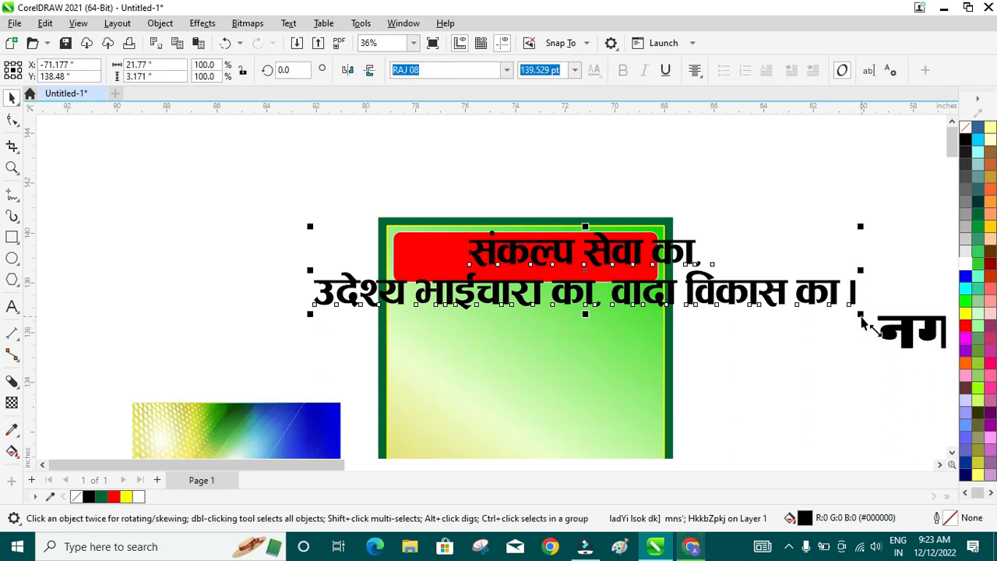
{"action": "left_click_drag", "start_coordinate": [861, 314], "coordinate": [668, 287]}
{"action": "left_click_drag", "start_coordinate": [594, 271], "coordinate": [479, 252]}
- Enlarge the slogan to about 67 pt to fill the red bar and centre it horizontally
{"action": "scroll", "coordinate": [439, 261], "scroll_direction": "up", "scroll_amount": 2}
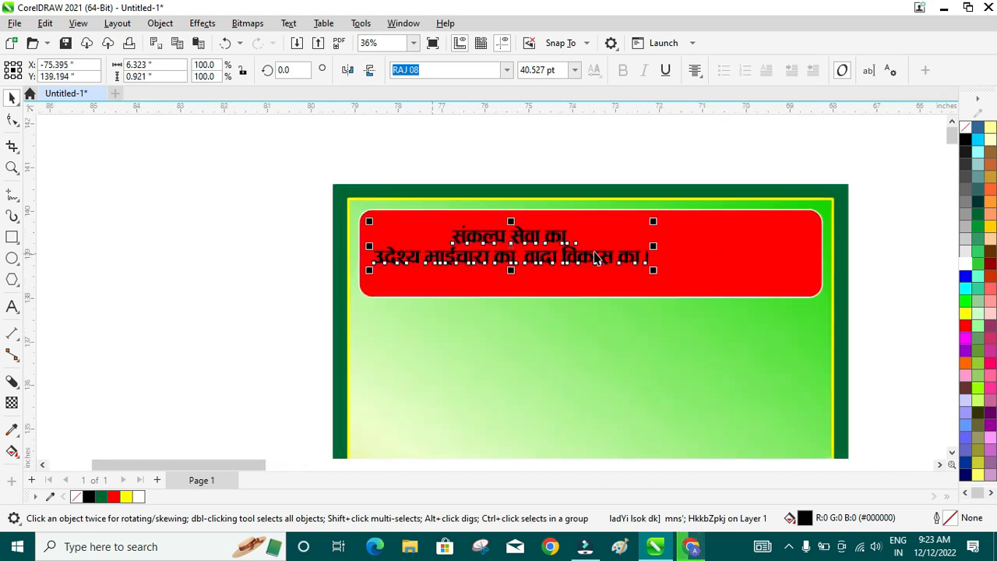
{"action": "scroll", "coordinate": [594, 257], "scroll_direction": "up", "scroll_amount": 3}
{"action": "left_click_drag", "start_coordinate": [610, 295], "coordinate": [877, 343]}
{"action": "left_click_drag", "start_coordinate": [681, 302], "coordinate": [682, 302]}
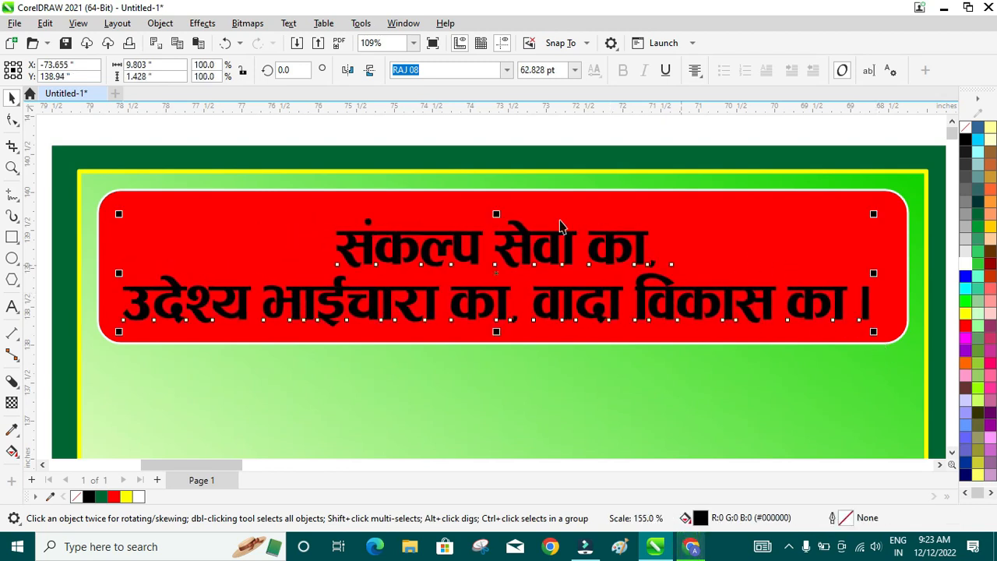
{"action": "left_click_drag", "start_coordinate": [497, 214], "coordinate": [501, 210]}
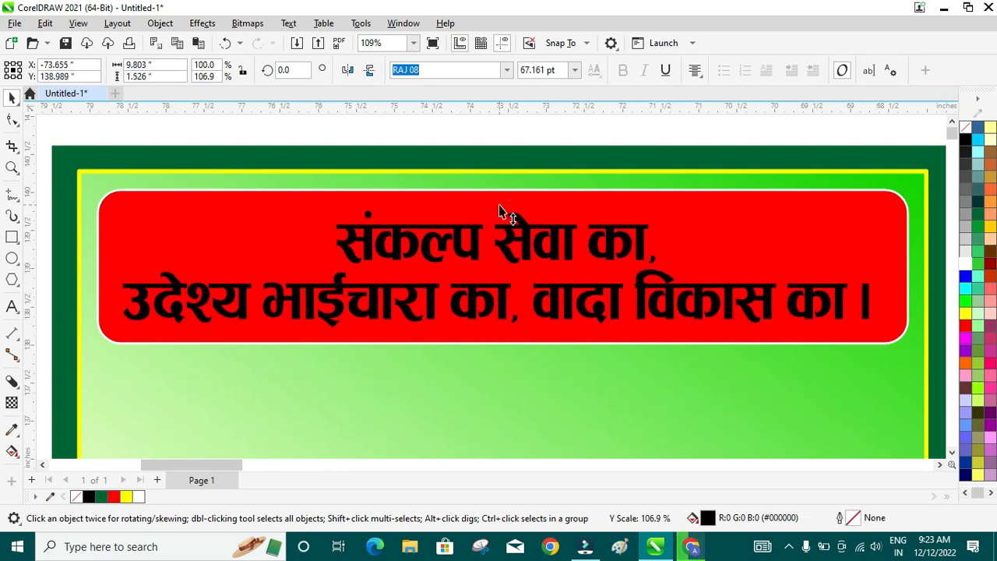
{"action": "left_click_drag", "start_coordinate": [874, 269], "coordinate": [893, 278]}
{"action": "left_click", "coordinate": [846, 208], "text": "shift"}
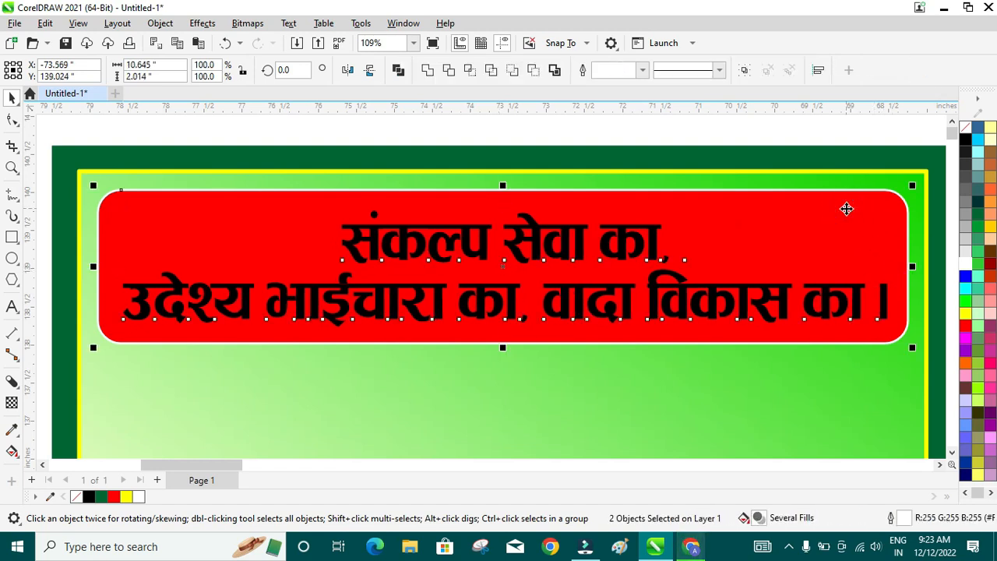
{"action": "key", "text": "c"}
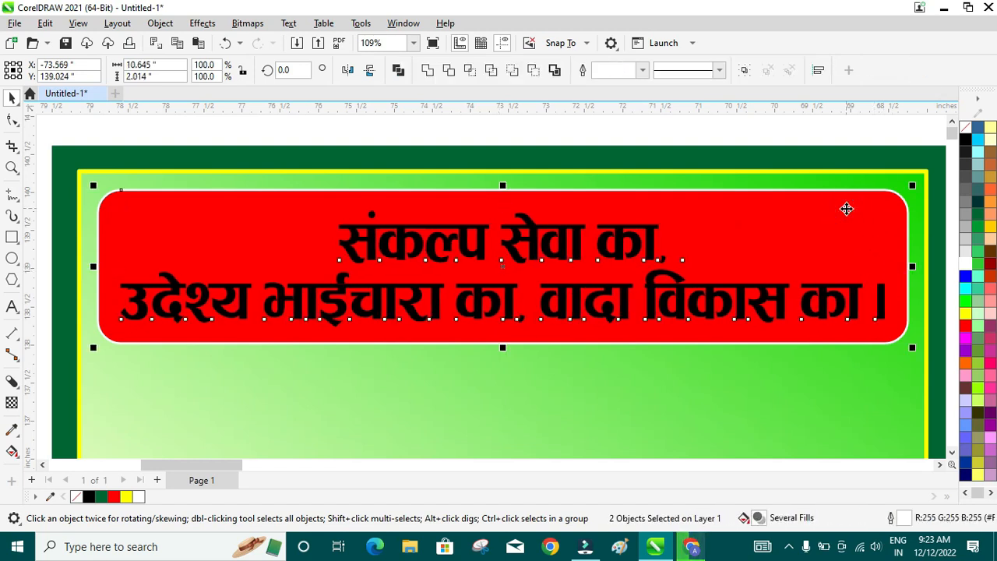
- Colour only the slogan text white, keeping the bar red
{"action": "left_click", "coordinate": [965, 266]}
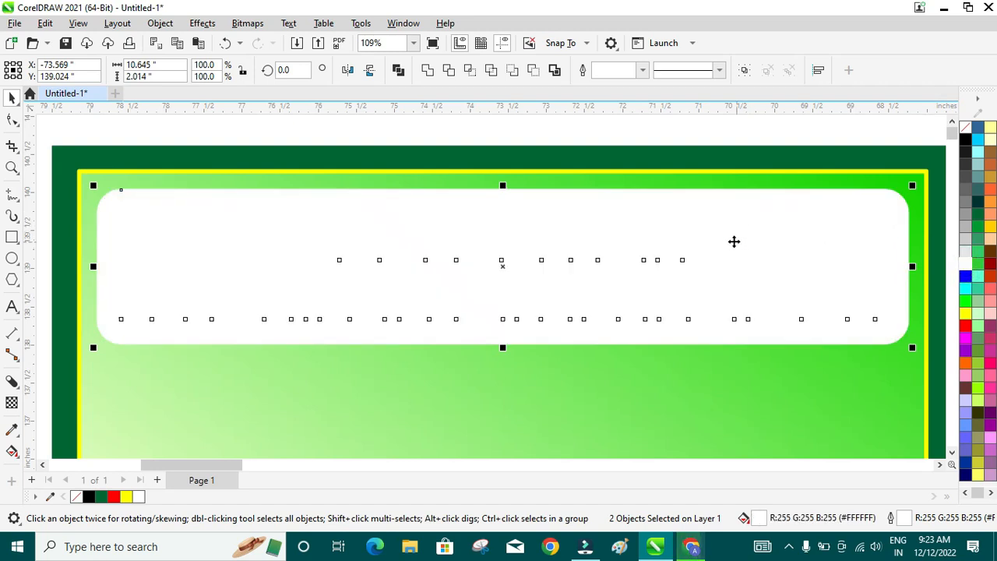
{"action": "key", "text": "ctrl+z"}
{"action": "left_click", "coordinate": [635, 246]}
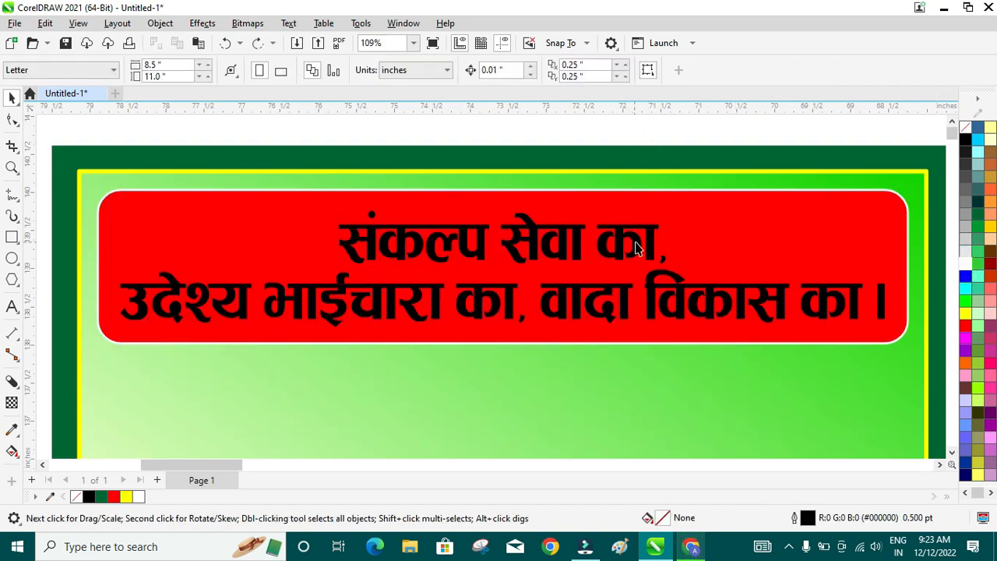
{"action": "left_click", "coordinate": [966, 265]}
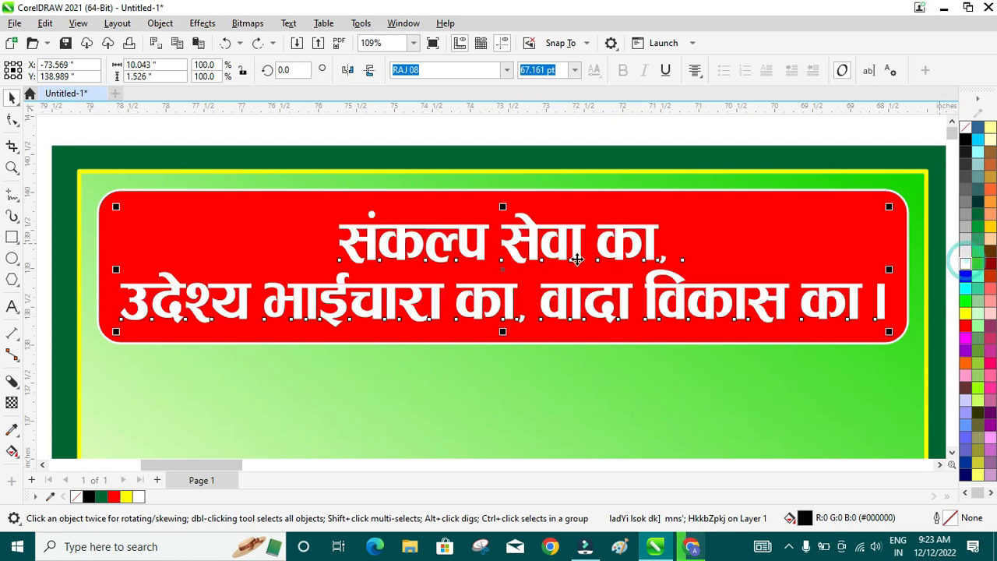
{"action": "scroll", "coordinate": [572, 268], "scroll_direction": "down", "scroll_amount": 3}
- Move the 'नगर परिषद् वार्ड नं० - 22' heading onto the poster below the red panel
{"action": "scroll", "coordinate": [573, 268], "scroll_direction": "down", "scroll_amount": 3}
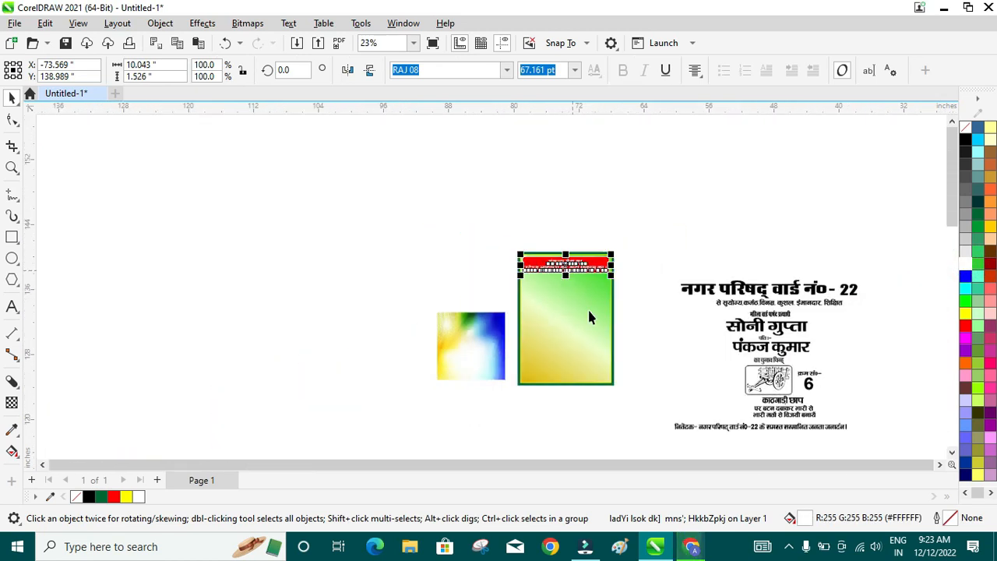
{"action": "scroll", "coordinate": [599, 374], "scroll_direction": "up", "scroll_amount": 2}
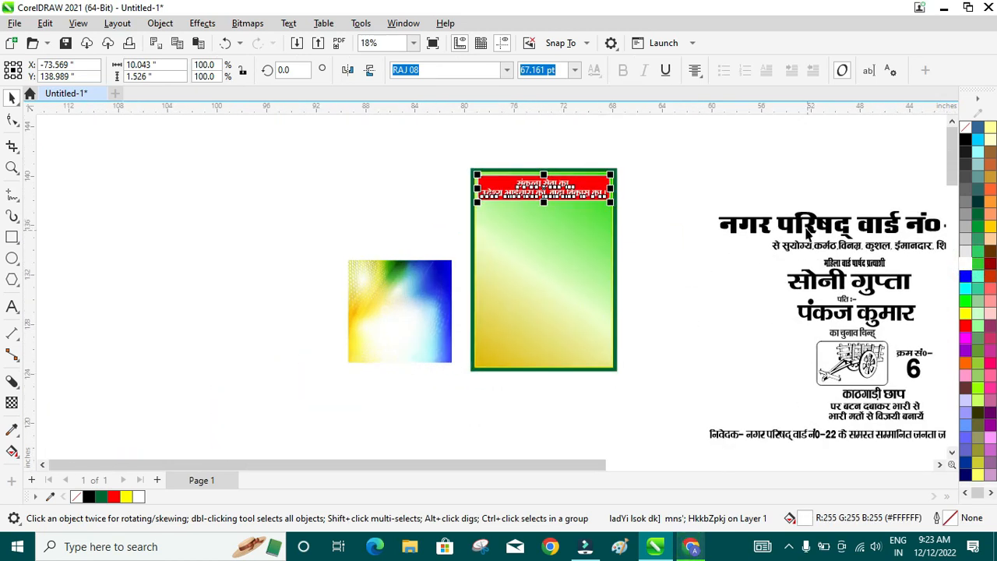
{"action": "left_click_drag", "start_coordinate": [813, 234], "coordinate": [583, 222]}
{"action": "scroll", "coordinate": [741, 168], "scroll_direction": "up", "scroll_amount": 2}
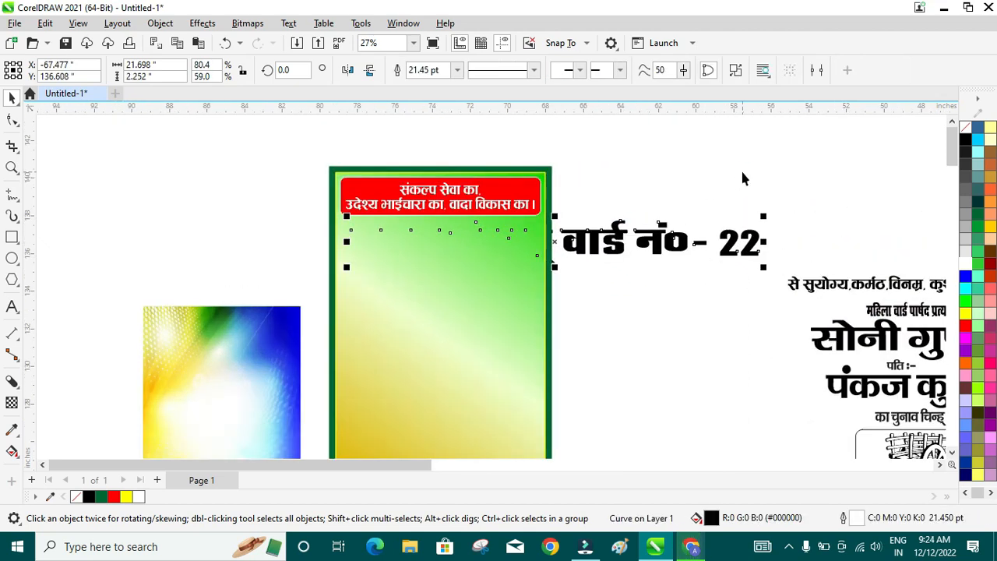
{"action": "key", "text": "ctrl+z"}
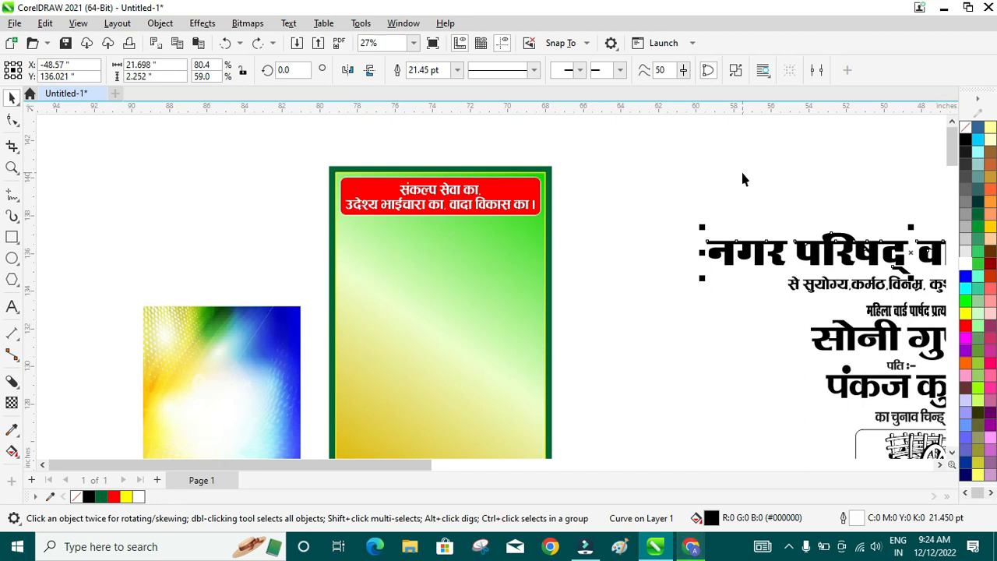
{"action": "left_click_drag", "start_coordinate": [700, 244], "coordinate": [355, 259]}
- Shrink the heading to fit the poster width and make it taller
{"action": "left_click_drag", "start_coordinate": [776, 279], "coordinate": [498, 233]}
{"action": "scroll", "coordinate": [463, 222], "scroll_direction": "up", "scroll_amount": 1}
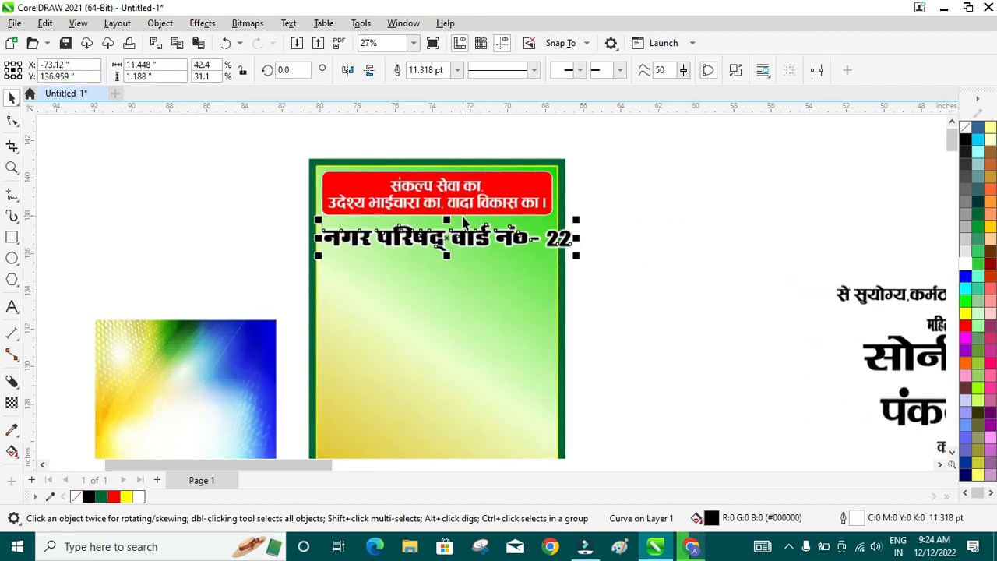
{"action": "scroll", "coordinate": [463, 222], "scroll_direction": "up", "scroll_amount": 2}
{"action": "left_click_drag", "start_coordinate": [716, 266], "coordinate": [661, 266]}
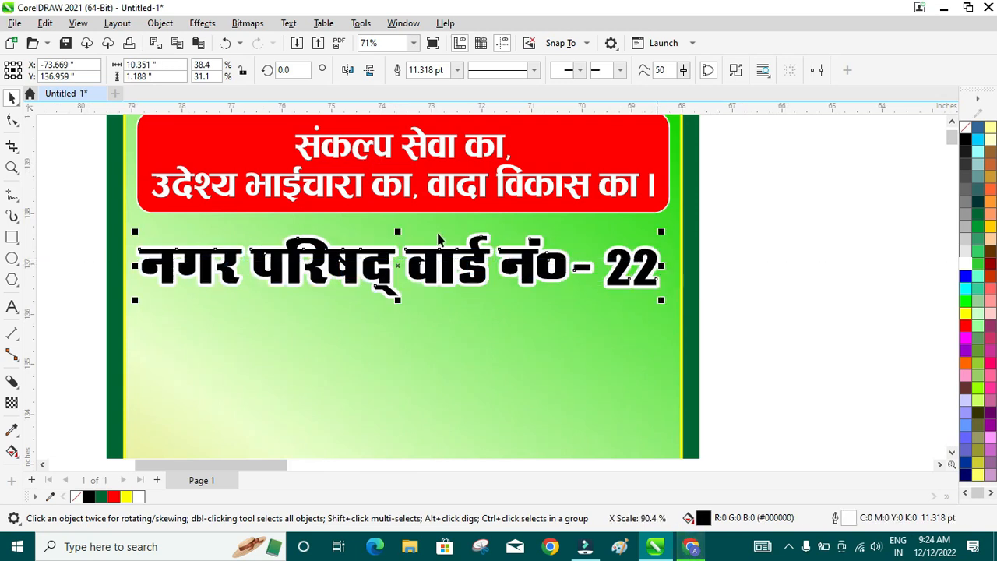
{"action": "left_click_drag", "start_coordinate": [398, 232], "coordinate": [403, 225]}
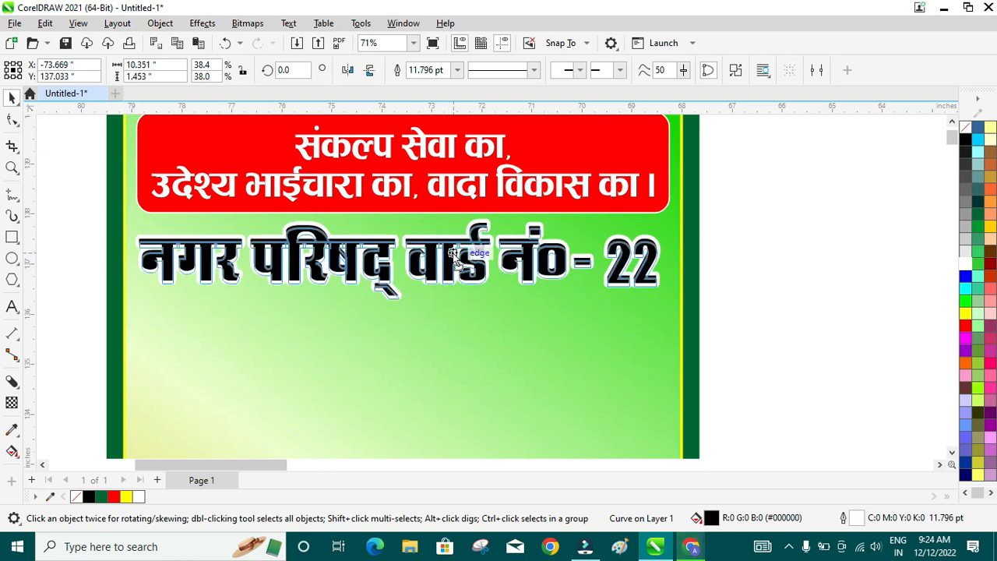
- Fill the ward heading dark navy
{"action": "left_click", "coordinate": [965, 327]}
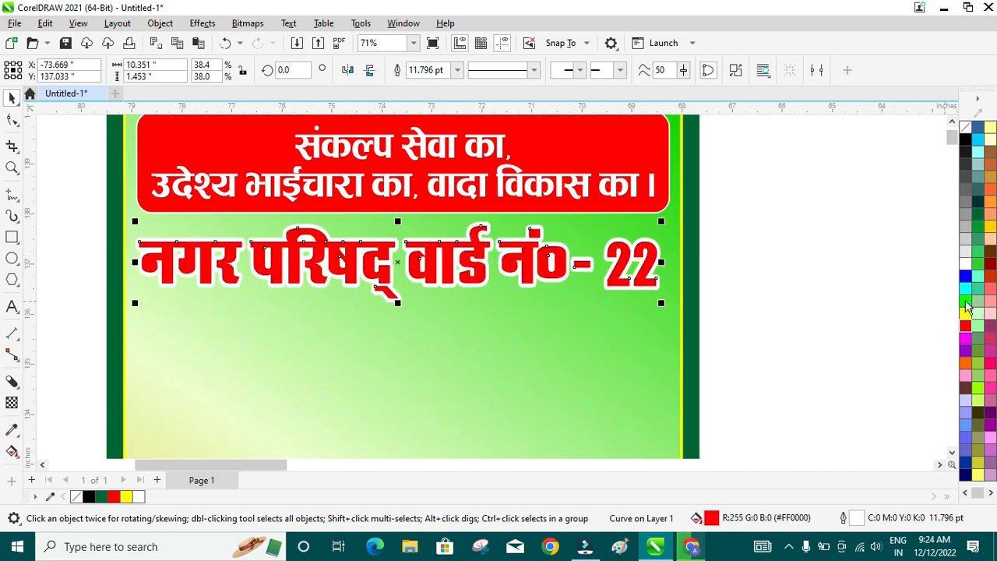
{"action": "left_click", "coordinate": [965, 472]}
{"action": "left_click", "coordinate": [772, 338]}
{"action": "scroll", "coordinate": [697, 312], "scroll_direction": "down", "scroll_amount": 5}
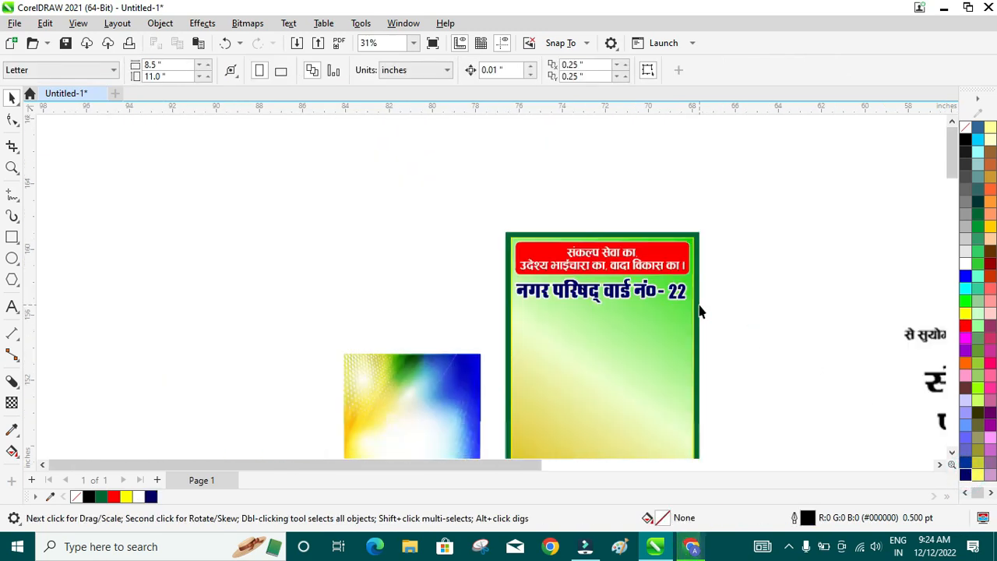
- Move the qualities line under the ward heading, shrinking and centring it
{"action": "scroll", "coordinate": [933, 397], "scroll_direction": "up", "scroll_amount": 1}
{"action": "left_click", "coordinate": [886, 293]}
{"action": "left_click_drag", "start_coordinate": [886, 293], "coordinate": [540, 279]}
{"action": "scroll", "coordinate": [514, 262], "scroll_direction": "up", "scroll_amount": 1}
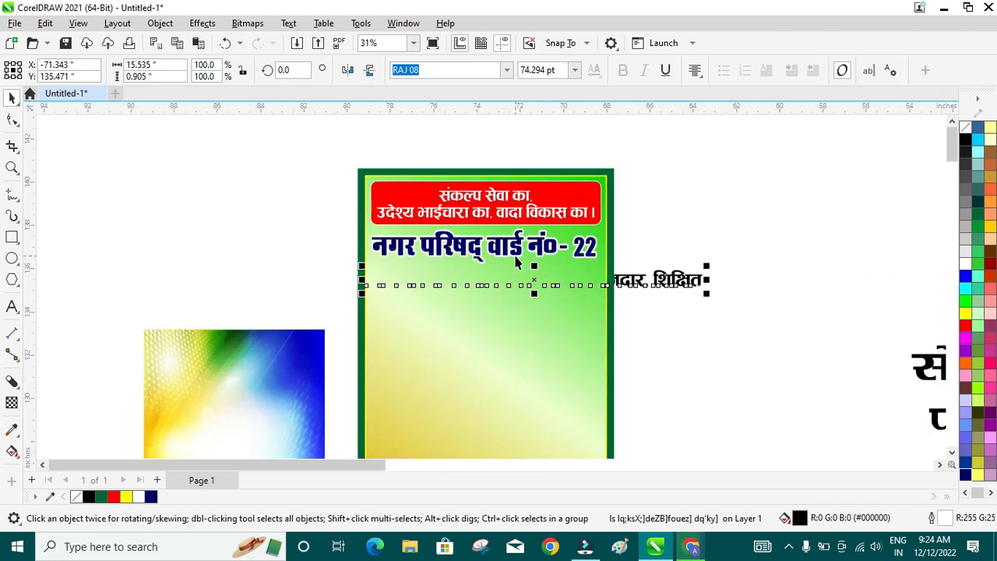
{"action": "left_click_drag", "start_coordinate": [707, 300], "coordinate": [661, 291]}
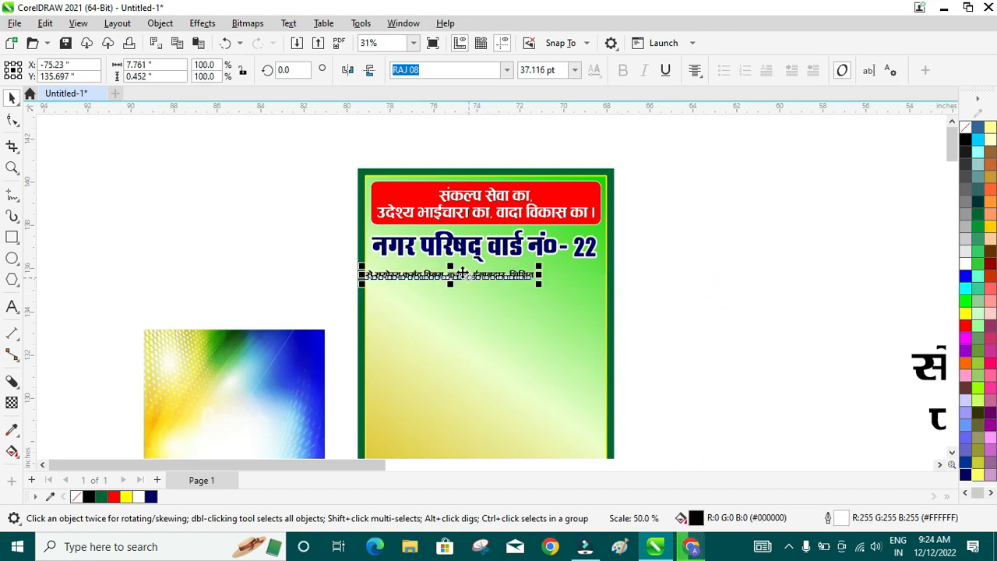
{"action": "left_click_drag", "start_coordinate": [463, 272], "coordinate": [487, 278]}
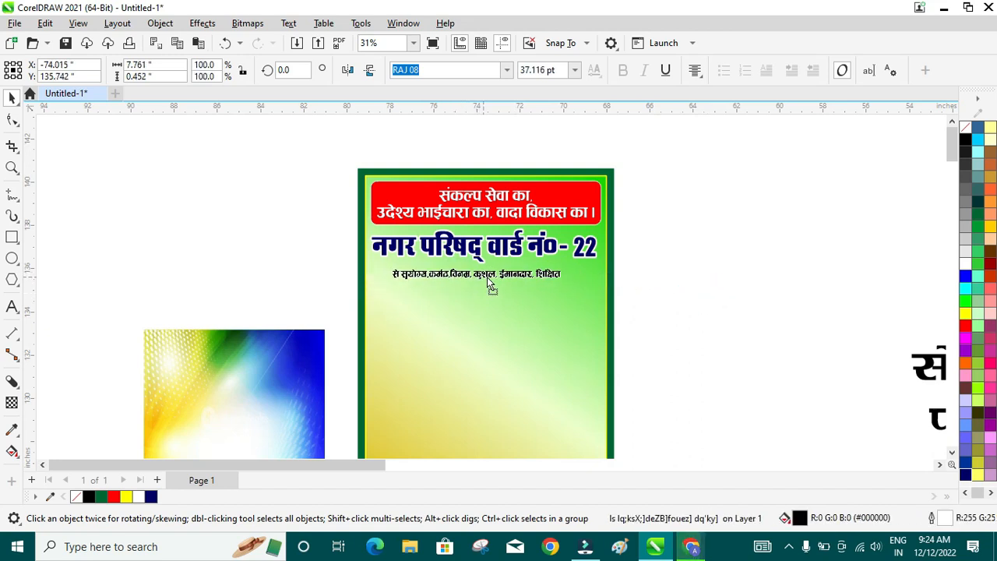
- Stretch the qualities line wider and slightly taller, to about 47.69 pt
{"action": "scroll", "coordinate": [528, 256], "scroll_direction": "up", "scroll_amount": 4}
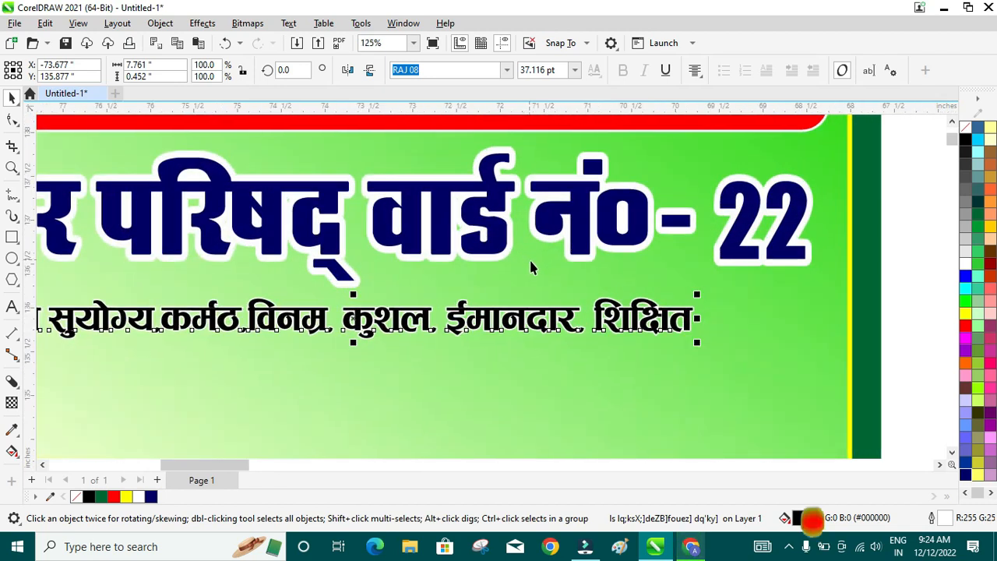
{"action": "scroll", "coordinate": [531, 267], "scroll_direction": "down", "scroll_amount": 1}
{"action": "left_click_drag", "start_coordinate": [646, 320], "coordinate": [666, 331]}
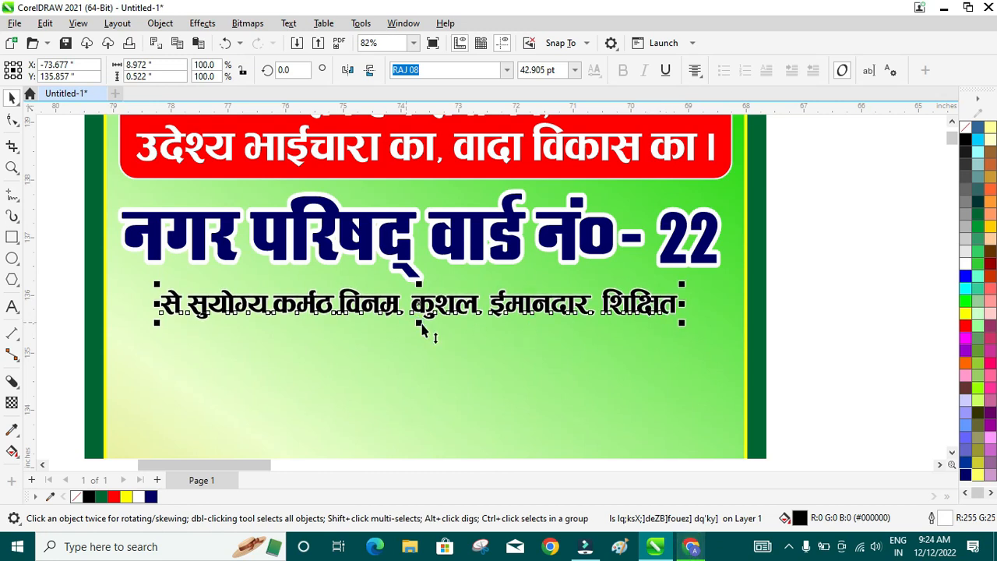
{"action": "left_click_drag", "start_coordinate": [419, 331], "coordinate": [424, 334]}
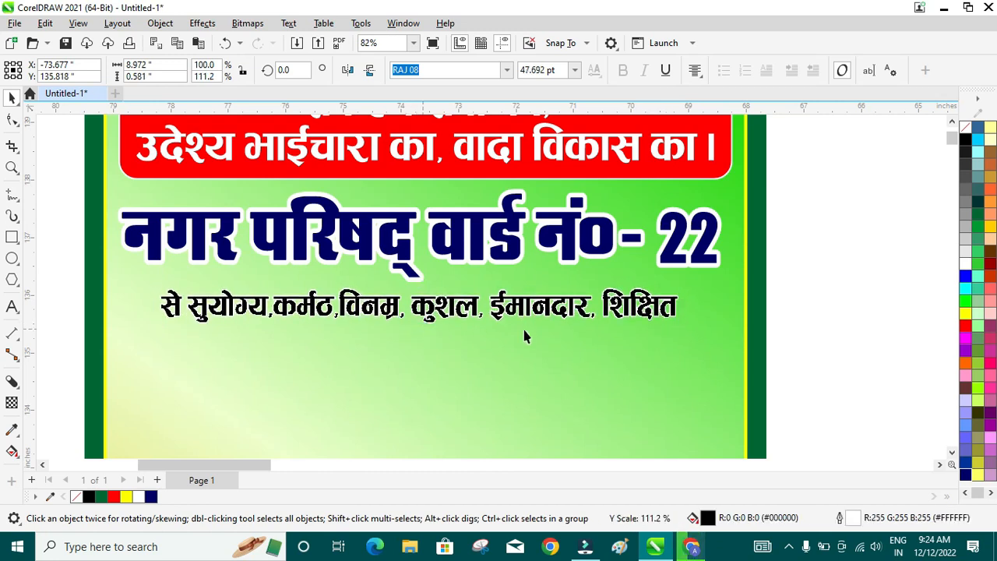
{"action": "scroll", "coordinate": [524, 337], "scroll_direction": "down", "scroll_amount": 5}
{"action": "scroll", "coordinate": [605, 372], "scroll_direction": "up", "scroll_amount": 4}
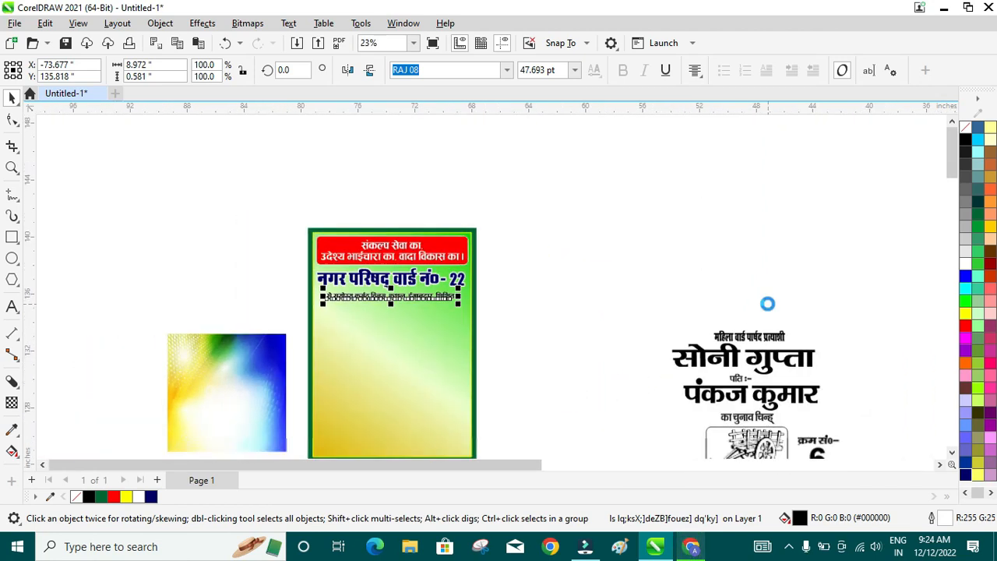
{"action": "scroll", "coordinate": [767, 304], "scroll_direction": "down", "scroll_amount": 2}
{"action": "left_click", "coordinate": [762, 340]}
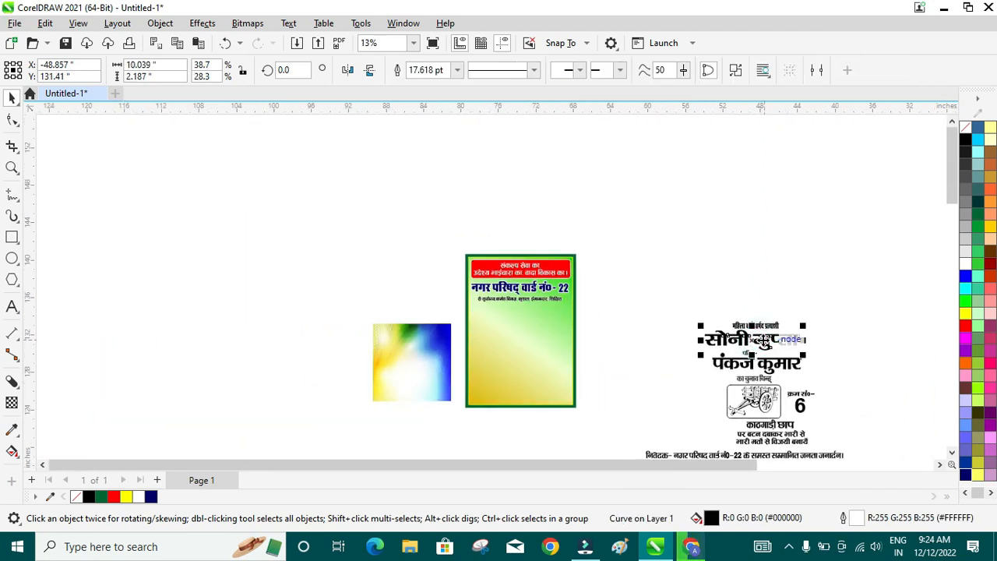
{"action": "key", "text": "Delete"}
{"action": "left_click", "coordinate": [755, 360]}
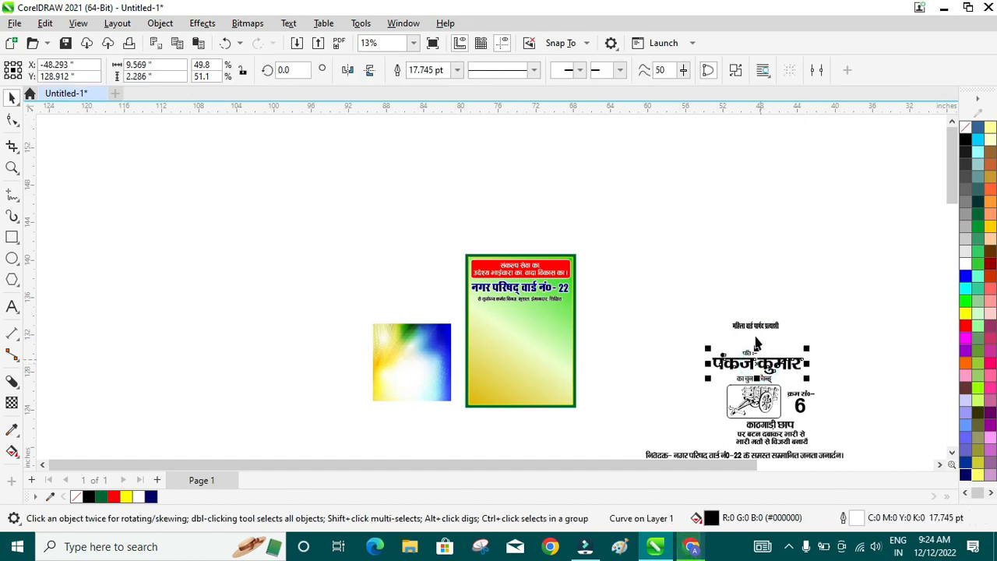
{"action": "scroll", "coordinate": [756, 343], "scroll_direction": "up", "scroll_amount": 2}
{"action": "left_click", "coordinate": [756, 333]}
{"action": "left_click_drag", "start_coordinate": [760, 332], "coordinate": [615, 312]}
{"action": "scroll", "coordinate": [615, 311], "scroll_direction": "up", "scroll_amount": 4}
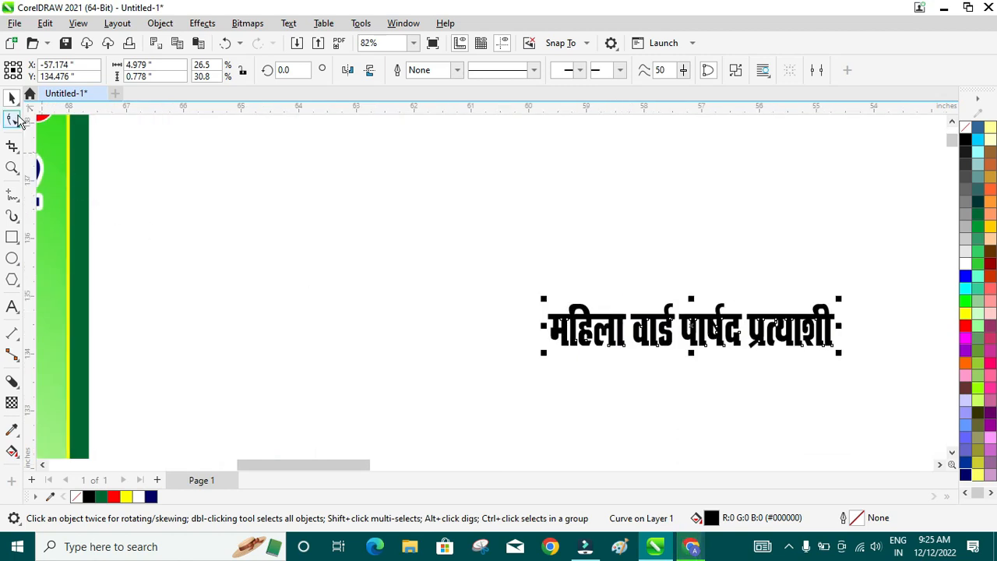
- Trim the word महिला off the candidate-title line by deleting its nodes
{"action": "left_click_drag", "start_coordinate": [467, 259], "coordinate": [630, 380]}
{"action": "key", "text": "Delete"}
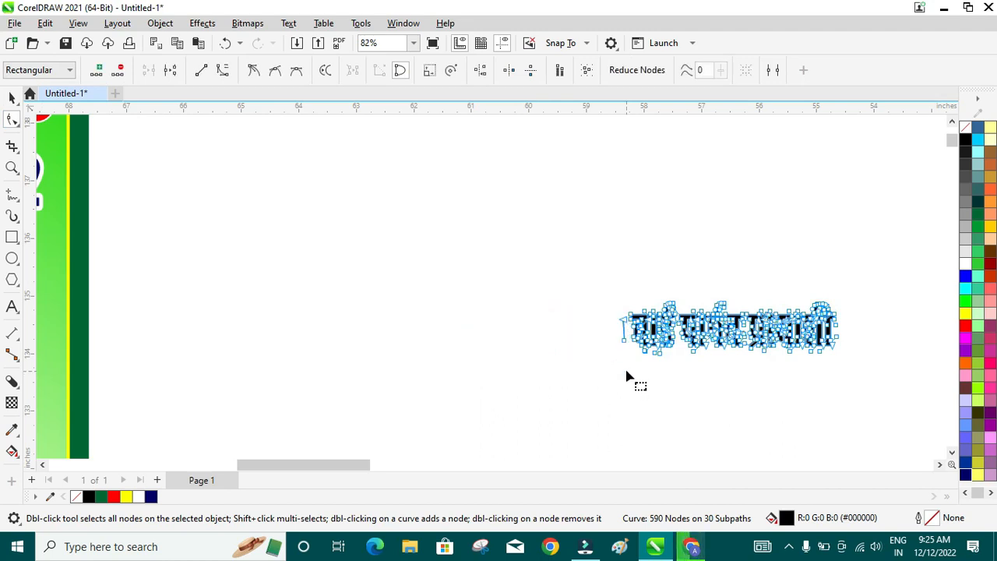
{"action": "left_click_drag", "start_coordinate": [614, 311], "coordinate": [631, 351]}
{"action": "key", "text": "Delete"}
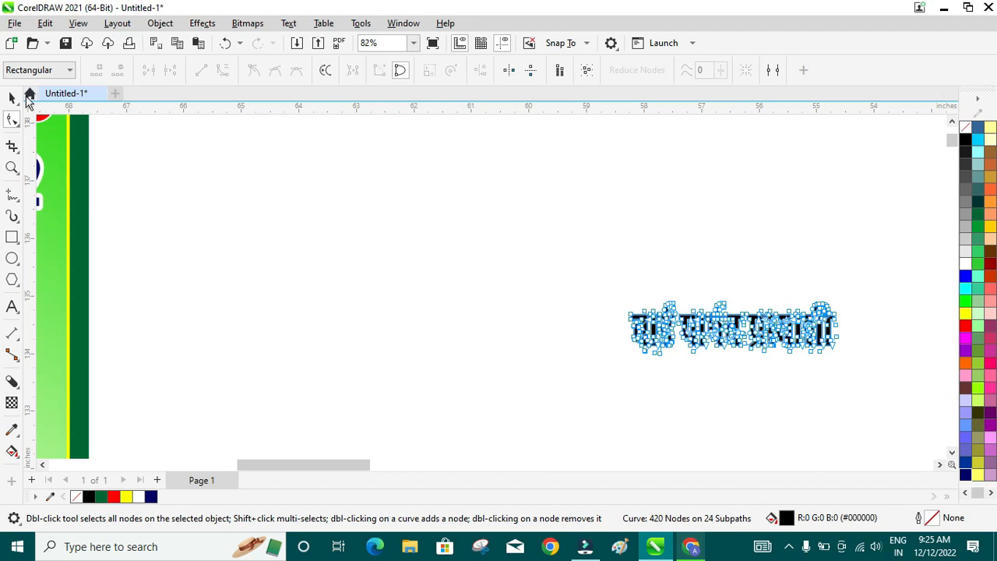
{"action": "left_click", "coordinate": [12, 97]}
{"action": "left_click", "coordinate": [508, 206]}
- Place वार्ड पार्षद प्रत्याशी widened under the qualities line and draw a 5.481 x 1.028 in rectangle around it
{"action": "scroll", "coordinate": [508, 207], "scroll_direction": "down", "scroll_amount": 5}
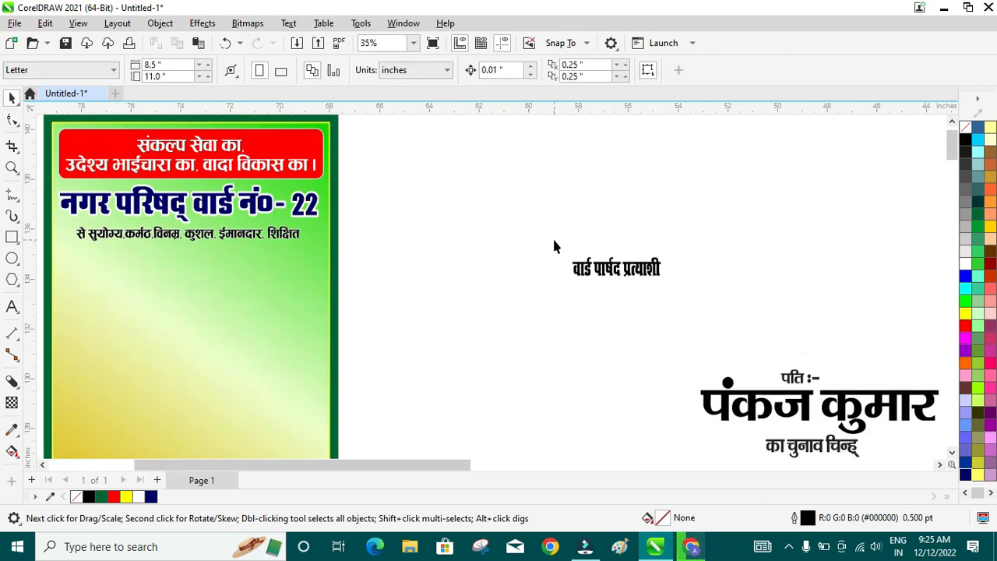
{"action": "left_click_drag", "start_coordinate": [806, 302], "coordinate": [446, 298]}
{"action": "scroll", "coordinate": [445, 297], "scroll_direction": "up", "scroll_amount": 1}
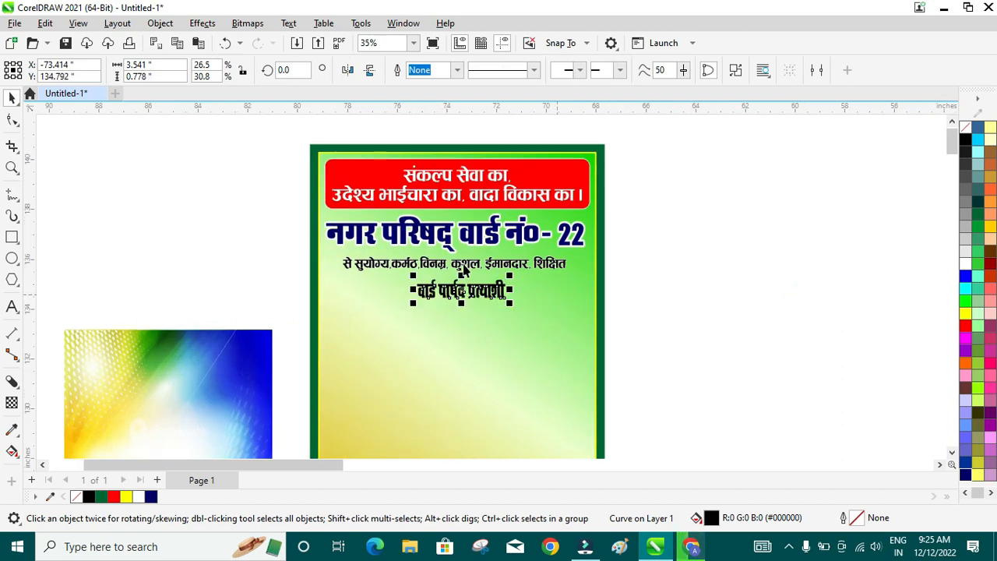
{"action": "scroll", "coordinate": [464, 269], "scroll_direction": "up", "scroll_amount": 4}
{"action": "left_click_drag", "start_coordinate": [588, 322], "coordinate": [641, 327]}
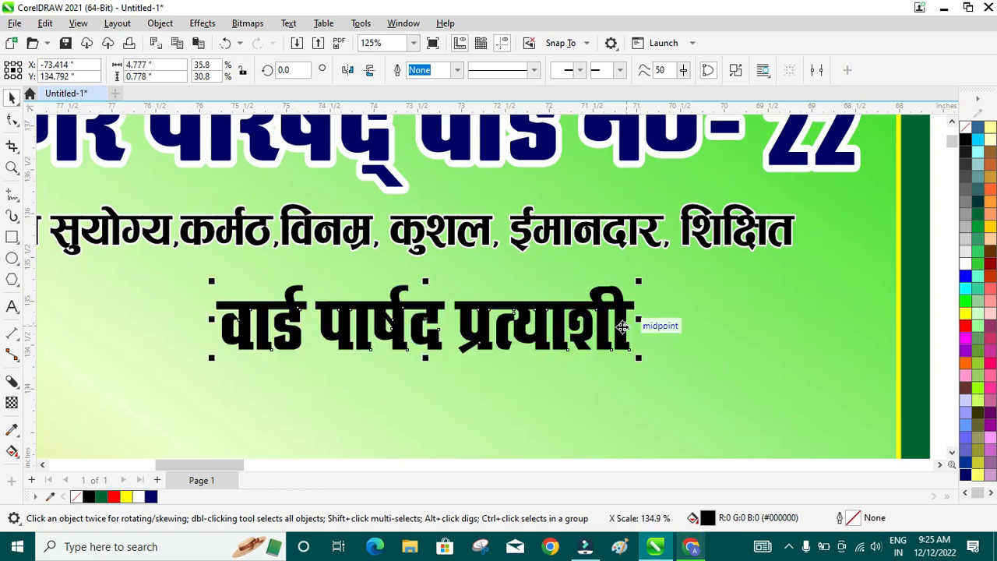
{"action": "scroll", "coordinate": [623, 327], "scroll_direction": "down", "scroll_amount": 2}
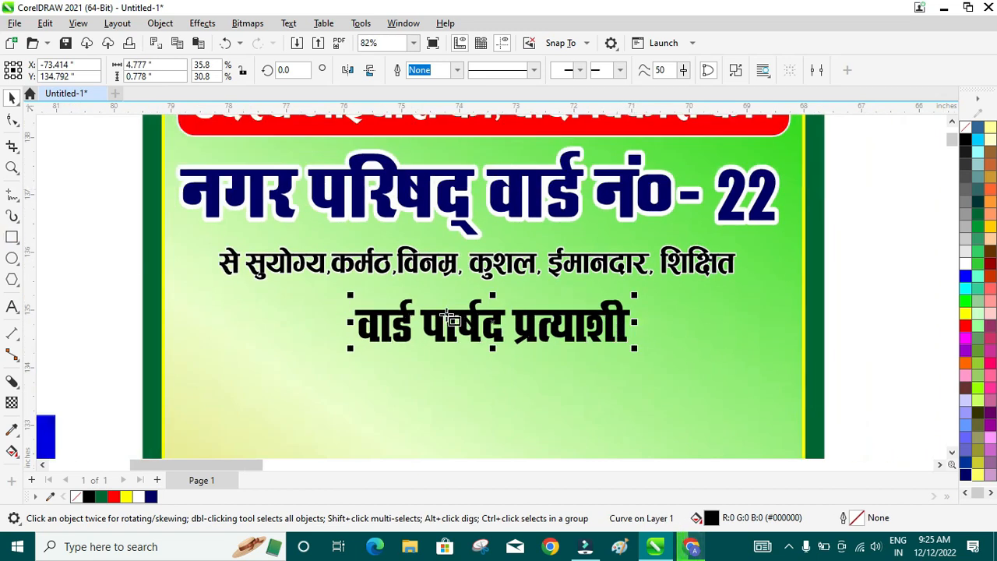
{"action": "key", "text": "F6"}
{"action": "left_click_drag", "start_coordinate": [339, 286], "coordinate": [653, 344]}
{"action": "left_click", "coordinate": [12, 121]}
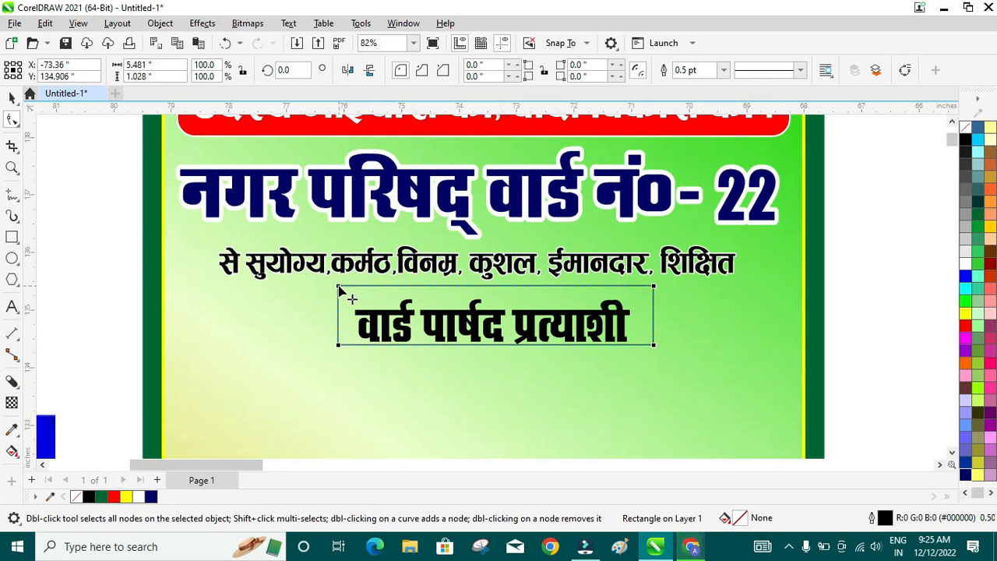
- Round the rectangle's corners, fill it dark red (#990000), and give it a 3.0 pt white outline
{"action": "left_click_drag", "start_coordinate": [339, 286], "coordinate": [353, 286]}
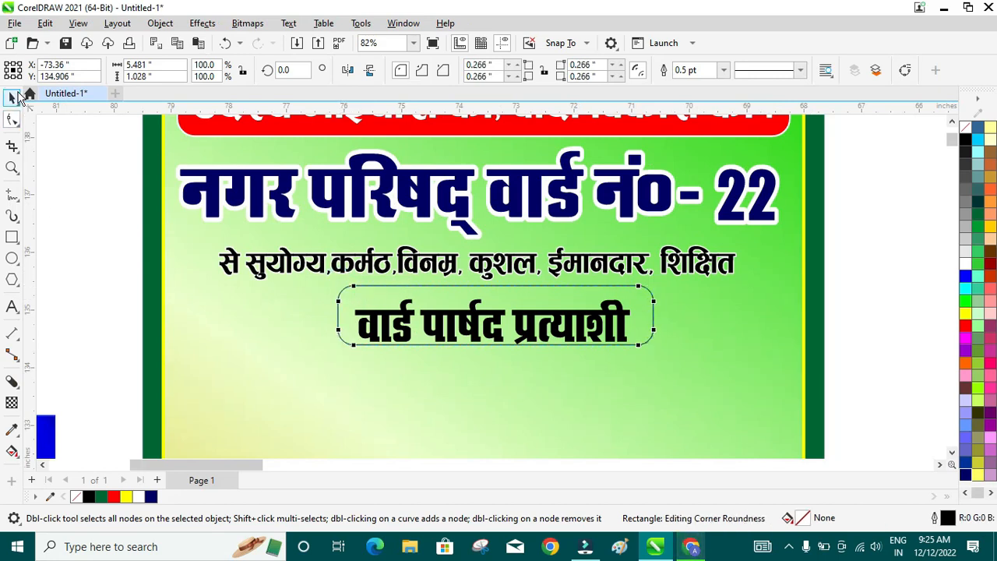
{"action": "left_click", "coordinate": [15, 96]}
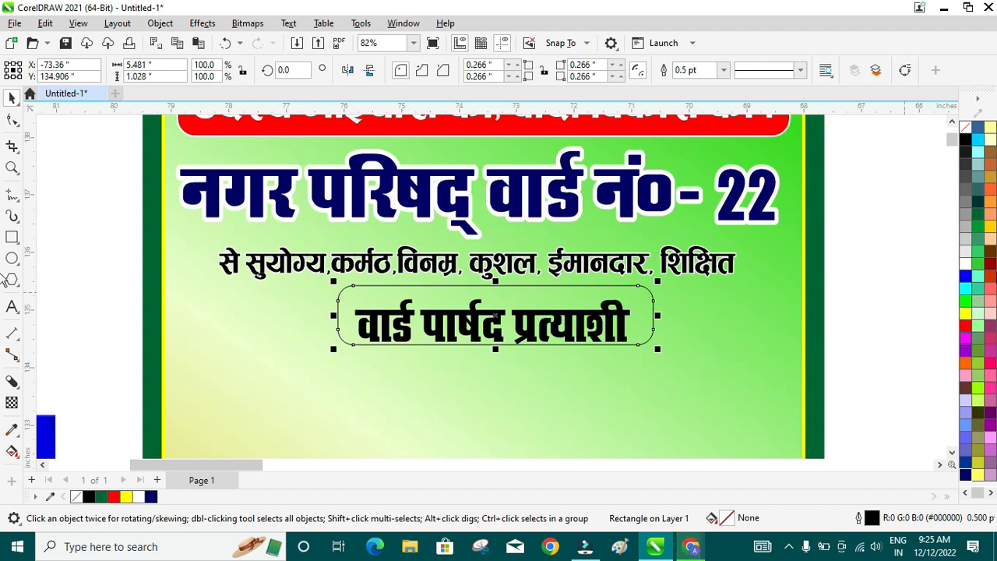
{"action": "left_click", "coordinate": [991, 265]}
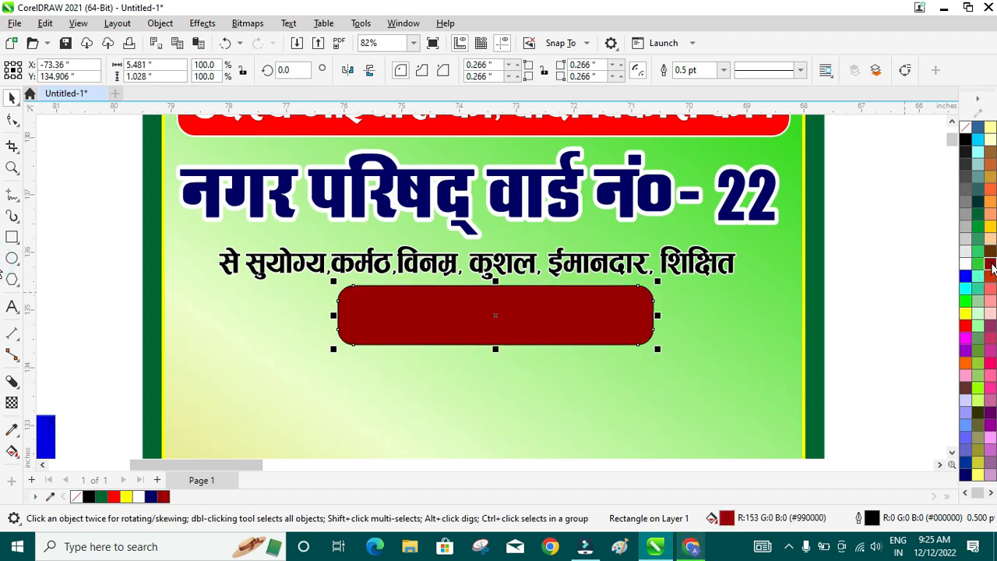
{"action": "right_click", "coordinate": [967, 265]}
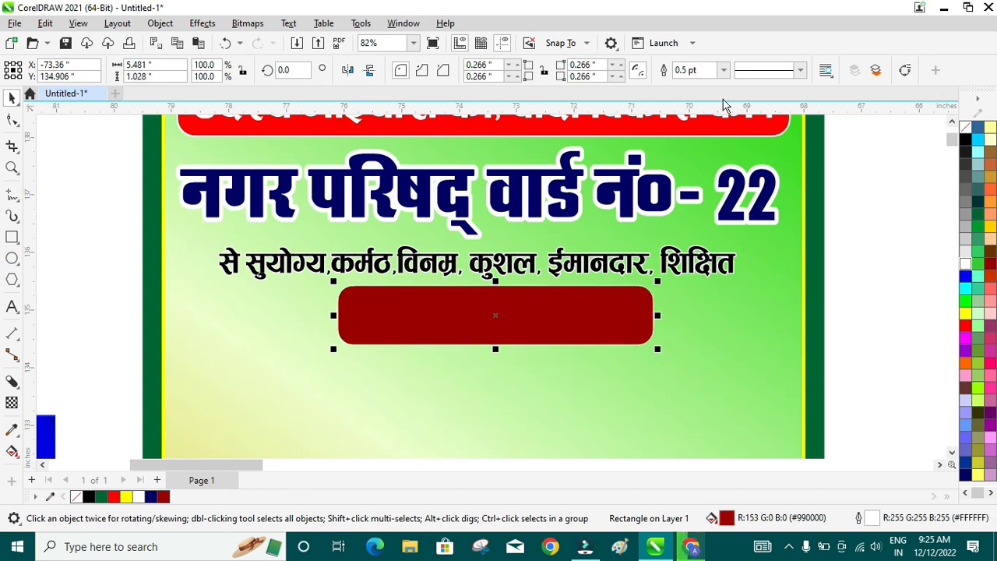
{"action": "left_click", "coordinate": [724, 70]}
{"action": "left_click", "coordinate": [691, 161]}
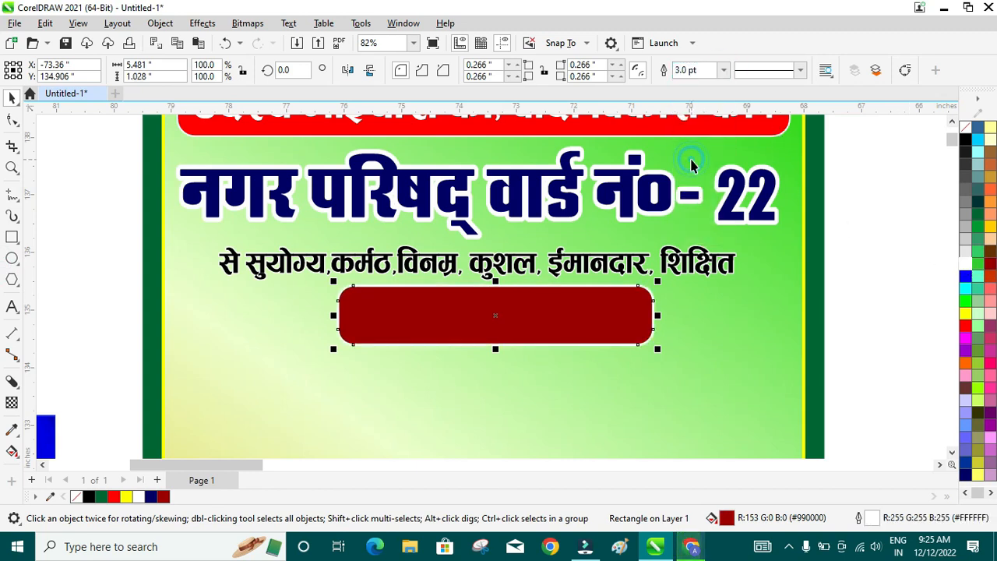
- Skew the dark red box, position it under the text and send it behind
{"action": "left_click", "coordinate": [517, 298]}
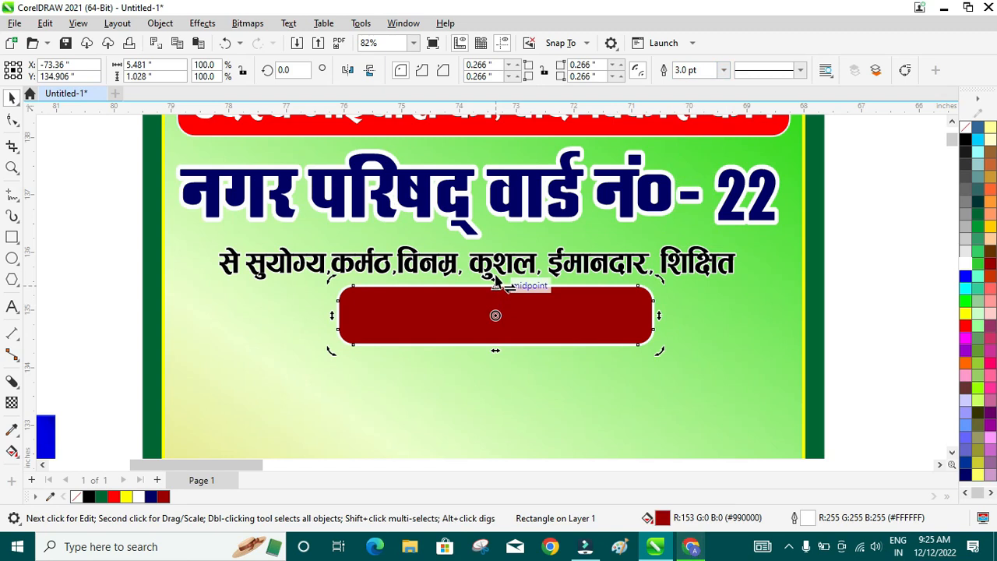
{"action": "mouse_move", "coordinate": [492, 355]}
{"action": "left_mouse_down"}
{"action": "mouse_move", "coordinate": [519, 347]}
{"action": "mouse_move", "coordinate": [497, 355]}
{"action": "left_mouse_up"}
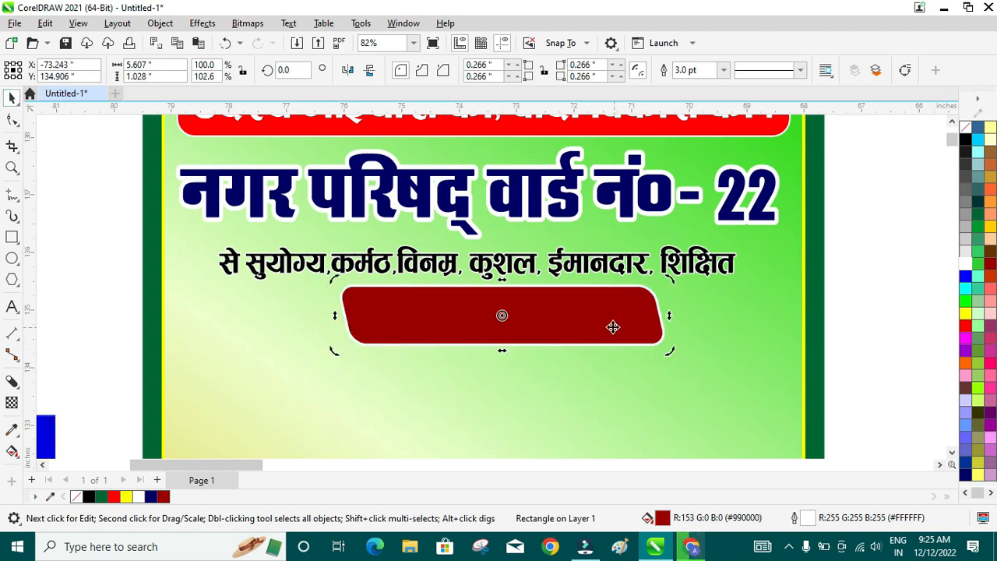
{"action": "left_click", "coordinate": [590, 401]}
{"action": "mouse_move", "coordinate": [585, 307]}
{"action": "left_mouse_down"}
{"action": "mouse_move", "coordinate": [581, 348]}
{"action": "mouse_move", "coordinate": [579, 315]}
{"action": "left_mouse_up"}
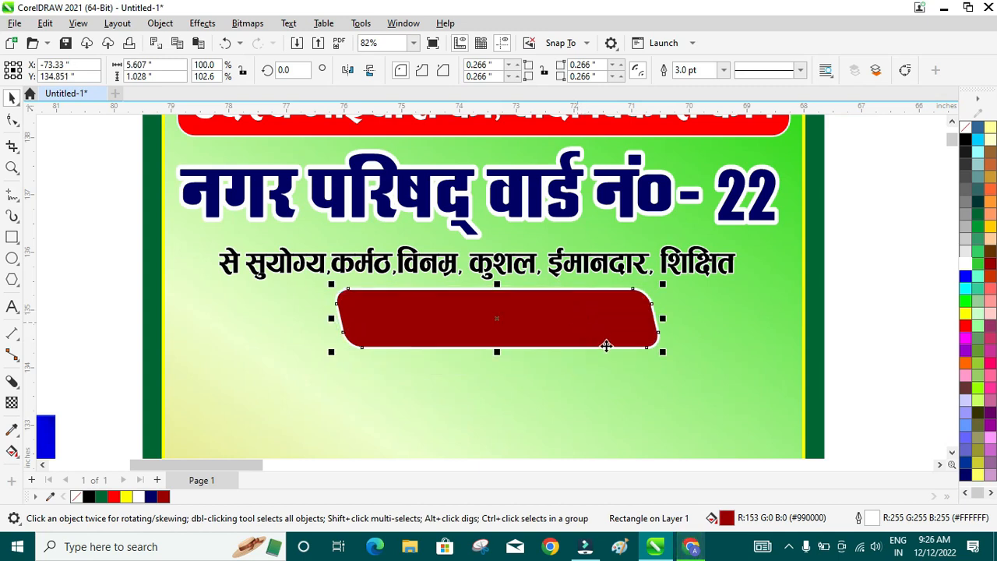
{"action": "key", "text": "ctrl+Page_Down"}
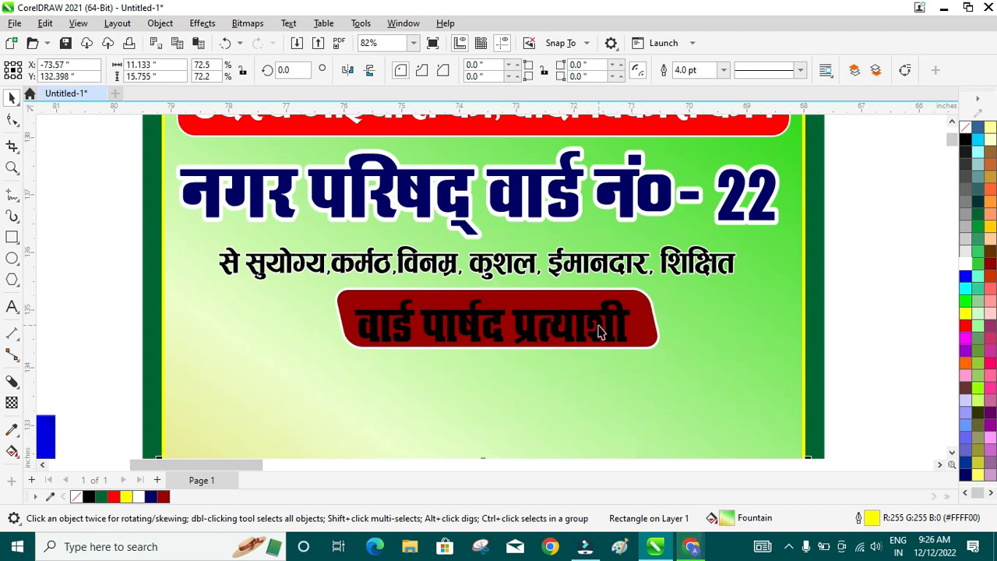
- Centre the वार्ड पार्षद प्रत्याशी text on the badge and make it white
{"action": "left_click", "coordinate": [600, 329]}
{"action": "left_click_drag", "start_coordinate": [601, 331], "coordinate": [601, 328]}
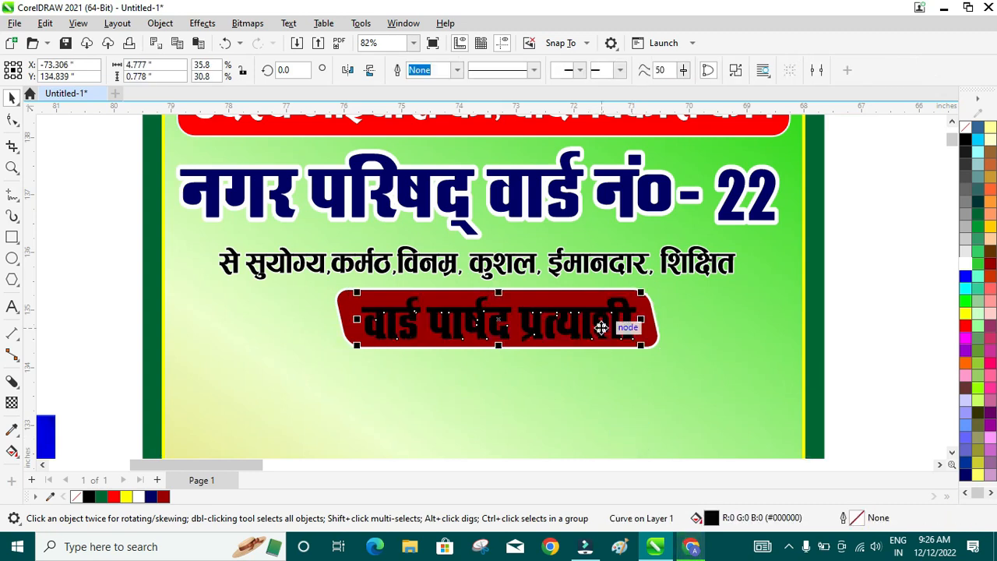
{"action": "left_click", "coordinate": [966, 269]}
{"action": "left_click", "coordinate": [848, 276]}
- Move the candidate's name onto the poster, delete the पति:- label, and bring the name to front
{"action": "scroll", "coordinate": [598, 325], "scroll_direction": "down", "scroll_amount": 4}
{"action": "scroll", "coordinate": [598, 326], "scroll_direction": "down", "scroll_amount": 3}
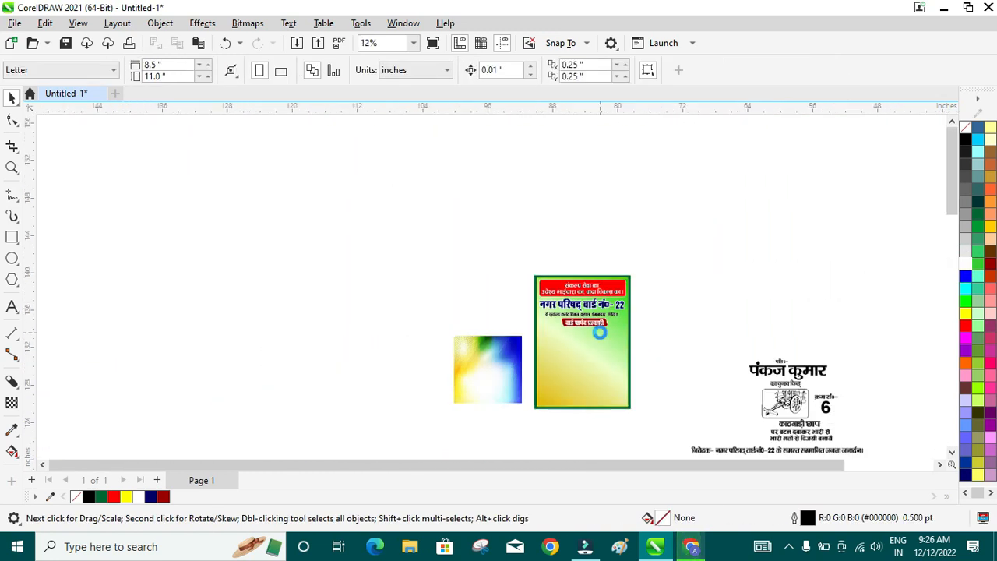
{"action": "scroll", "coordinate": [686, 433], "scroll_direction": "up", "scroll_amount": 2}
{"action": "scroll", "coordinate": [857, 351], "scroll_direction": "up", "scroll_amount": 3}
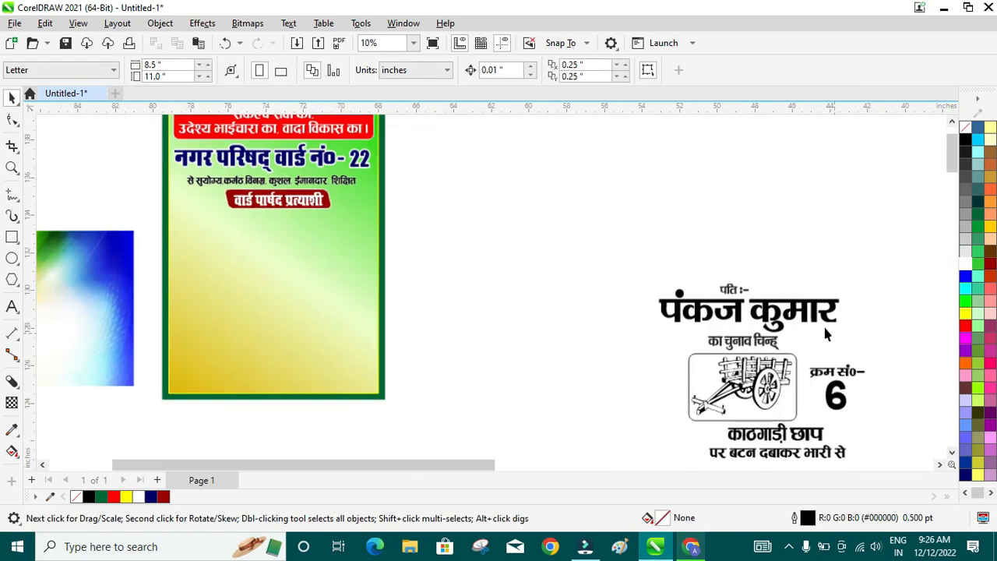
{"action": "left_click", "coordinate": [814, 312]}
{"action": "left_click_drag", "start_coordinate": [814, 311], "coordinate": [313, 261]}
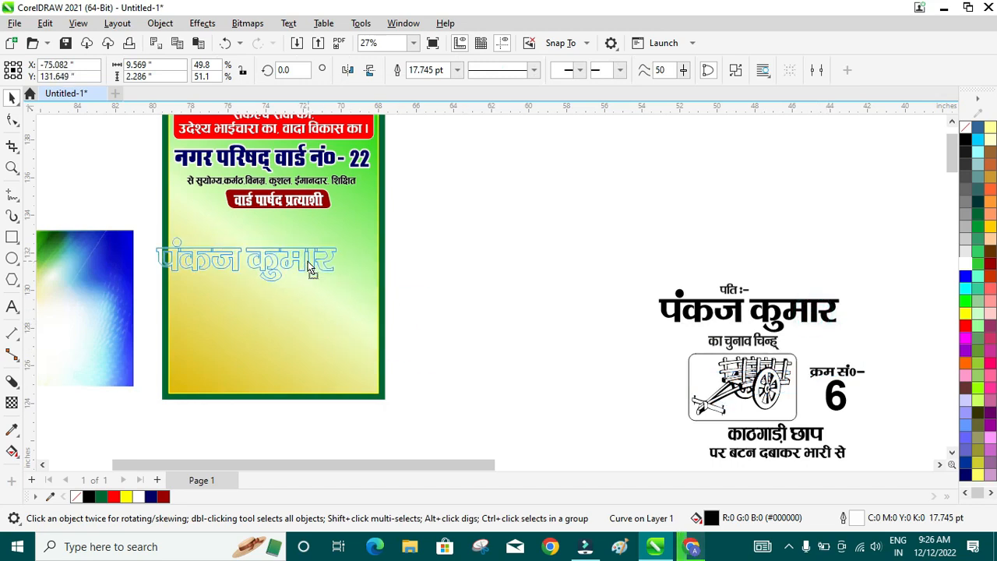
{"action": "left_click_drag", "start_coordinate": [663, 261], "coordinate": [774, 316]}
{"action": "key", "text": "Delete"}
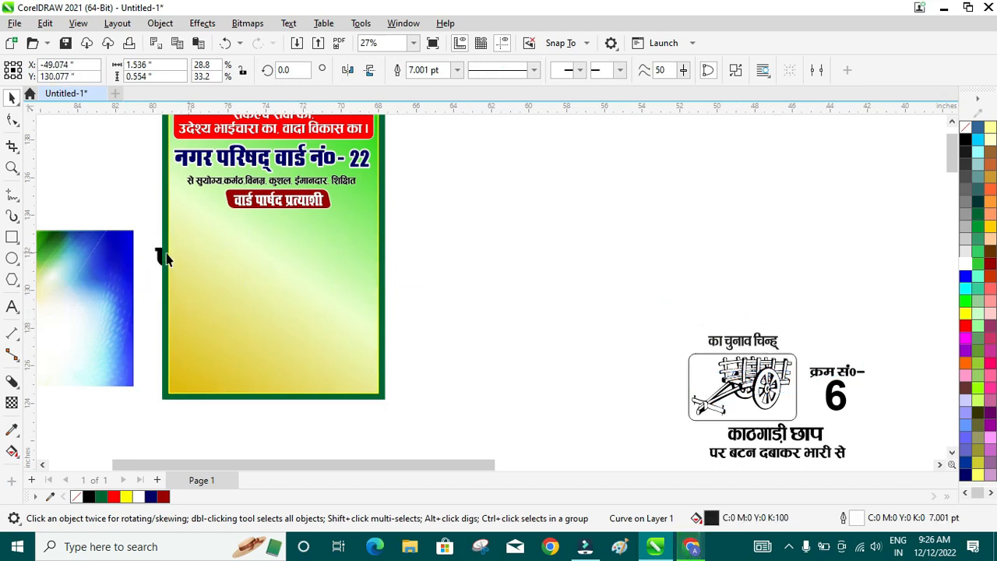
{"action": "left_click", "coordinate": [161, 254]}
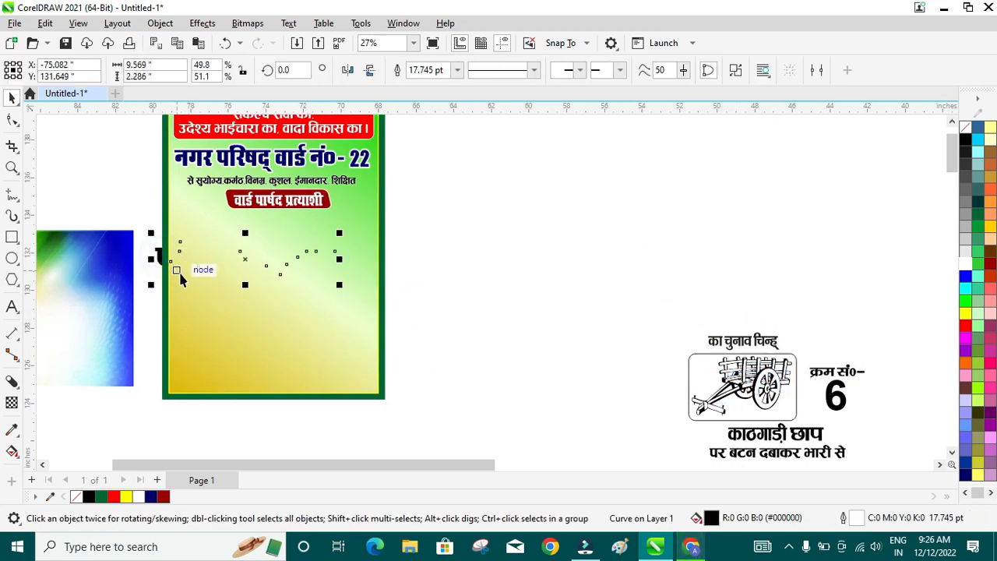
{"action": "key", "text": "shift+Page_Up"}
- Enlarge the name just below the red badge and fill it red
{"action": "left_click_drag", "start_coordinate": [206, 267], "coordinate": [233, 242]}
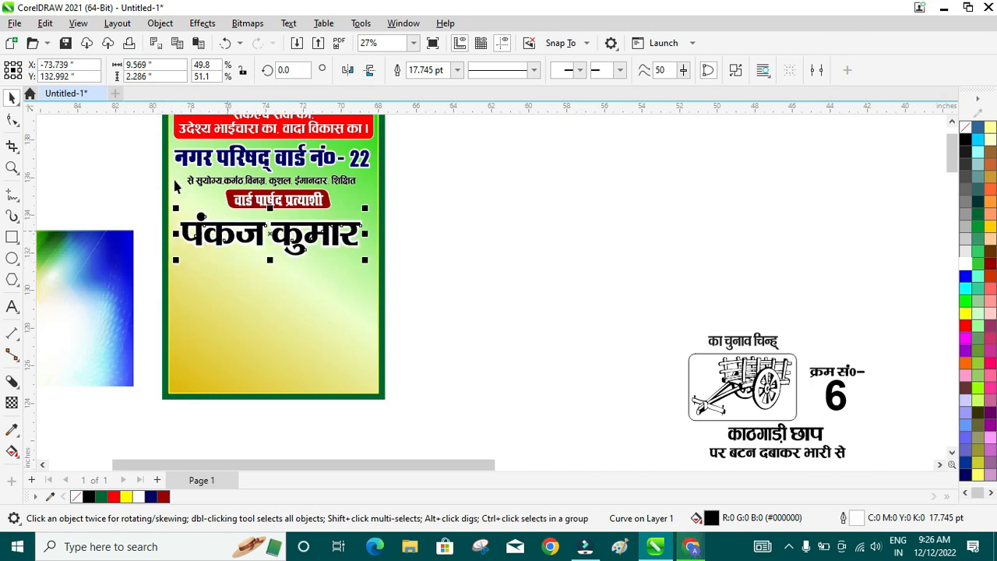
{"action": "scroll", "coordinate": [197, 201], "scroll_direction": "up", "scroll_amount": 2}
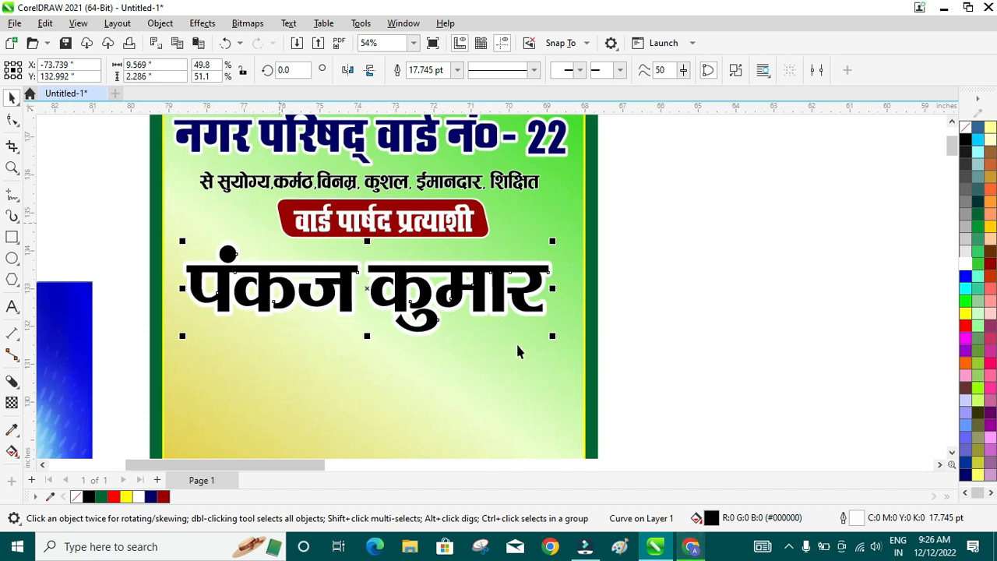
{"action": "left_click_drag", "start_coordinate": [554, 338], "coordinate": [575, 346]}
{"action": "left_click_drag", "start_coordinate": [417, 285], "coordinate": [407, 273]}
{"action": "scroll", "coordinate": [473, 325], "scroll_direction": "down", "scroll_amount": 2}
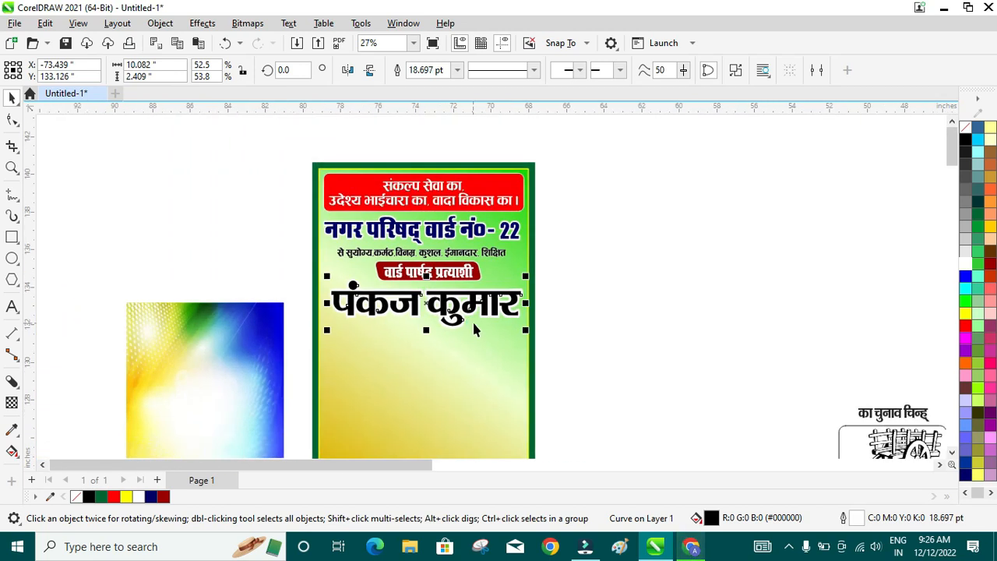
{"action": "scroll", "coordinate": [541, 362], "scroll_direction": "up", "scroll_amount": 1}
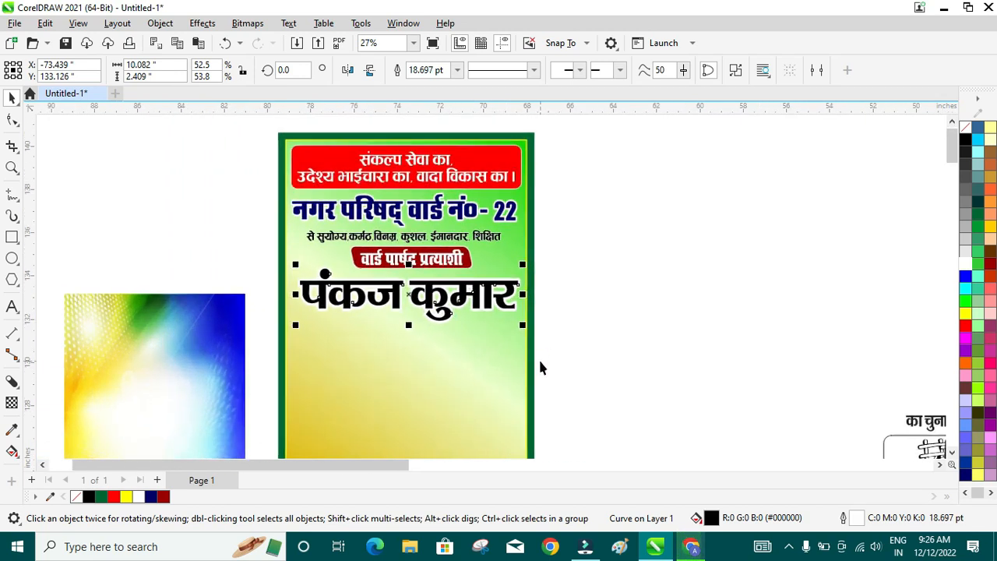
{"action": "left_click", "coordinate": [966, 327]}
{"action": "left_click", "coordinate": [661, 302]}
{"action": "scroll", "coordinate": [547, 296], "scroll_direction": "down", "scroll_amount": 1}
{"action": "scroll", "coordinate": [550, 405], "scroll_direction": "down", "scroll_amount": 2}
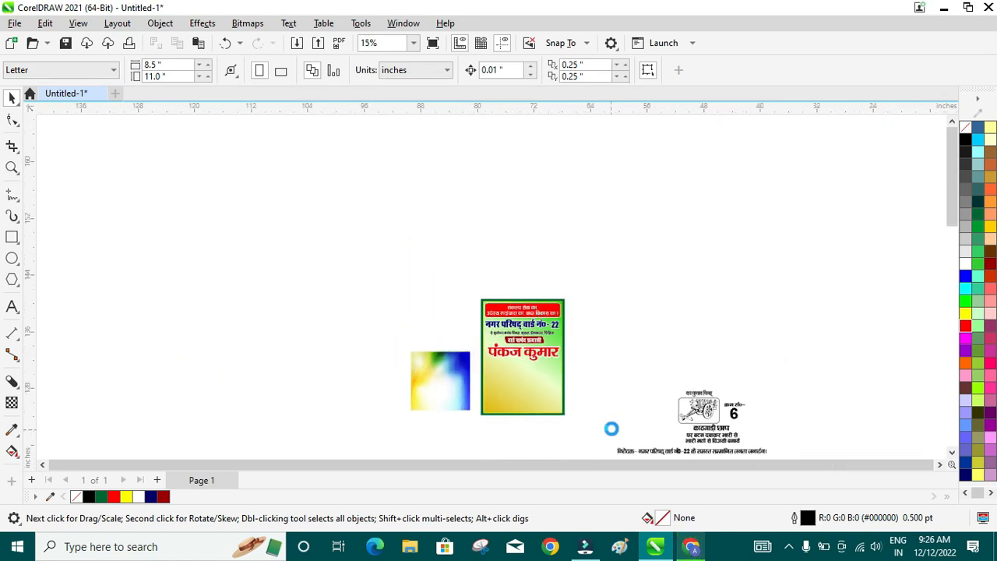
- Move the whole election-symbol block up-left, closer beside the poster
{"action": "scroll", "coordinate": [693, 460], "scroll_direction": "up", "scroll_amount": 1}
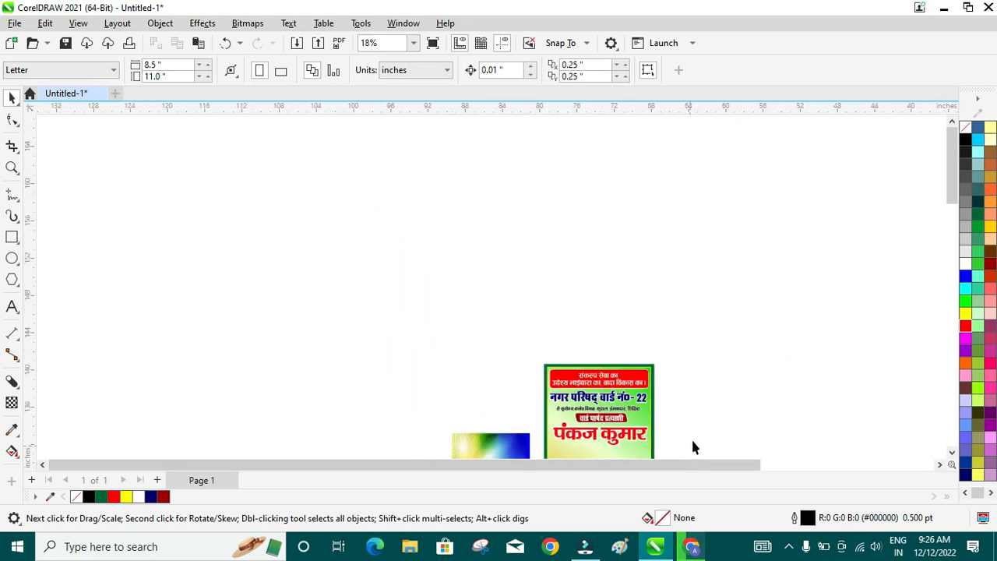
{"action": "scroll", "coordinate": [947, 189], "scroll_direction": "down", "scroll_amount": 3}
{"action": "scroll", "coordinate": [946, 190], "scroll_direction": "up", "scroll_amount": 1}
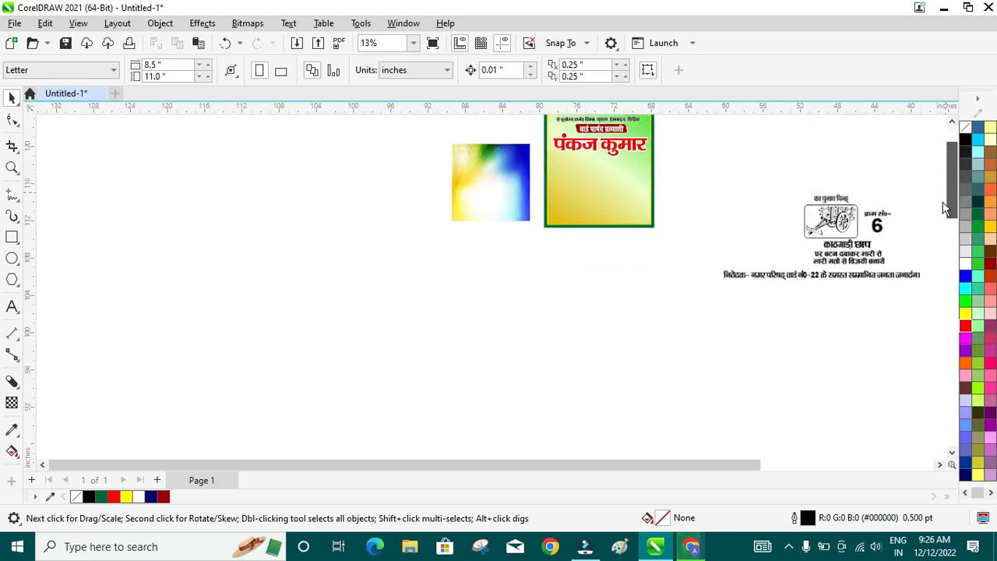
{"action": "left_click_drag", "start_coordinate": [722, 236], "coordinate": [931, 401]}
{"action": "left_click_drag", "start_coordinate": [846, 332], "coordinate": [788, 246]}
{"action": "scroll", "coordinate": [806, 166], "scroll_direction": "up", "scroll_amount": 2}
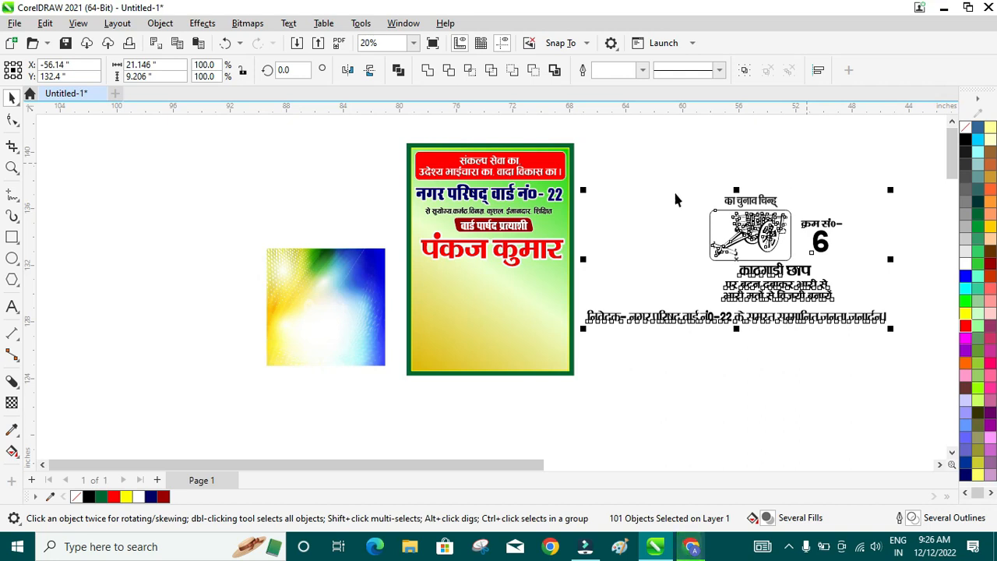
- Open the File menu to begin importing a picture
{"action": "left_click", "coordinate": [46, 23]}
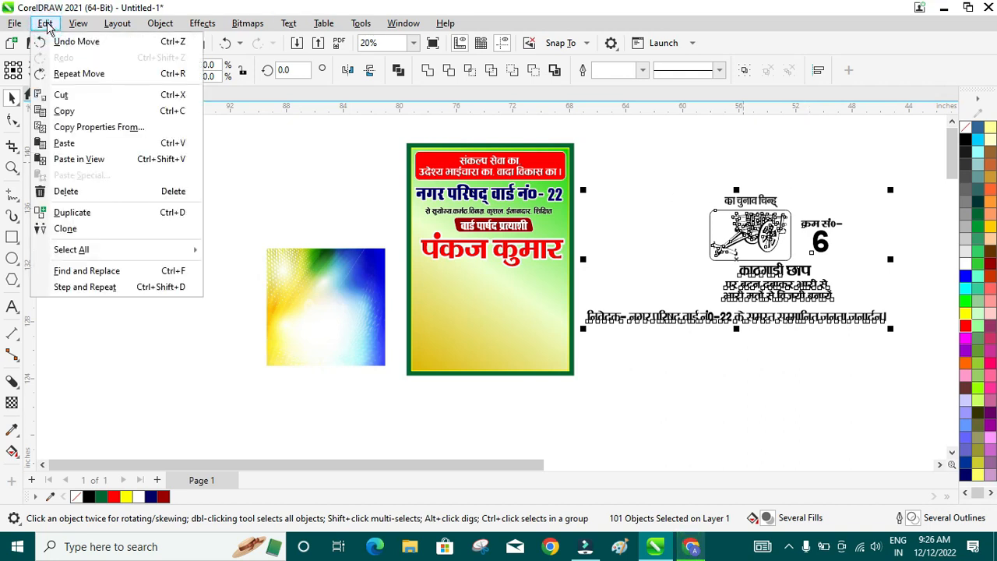
{"action": "left_click", "coordinate": [14, 24]}
{"action": "left_click", "coordinate": [12, 25]}
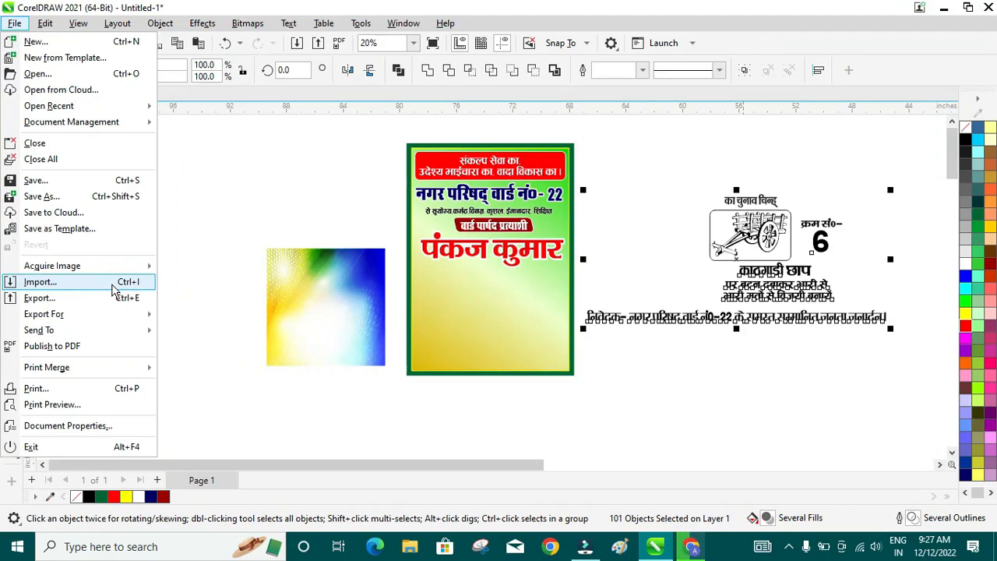
- Import the removal.ai cut-out photo from Downloads and scale it to about 139% at the poster's lower left
{"action": "left_click", "coordinate": [112, 285]}
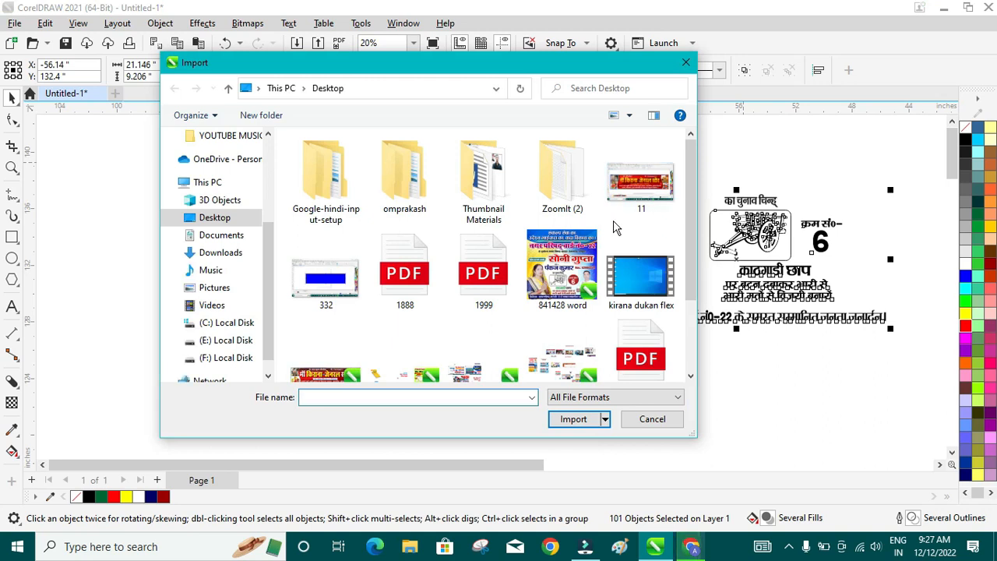
{"action": "left_click", "coordinate": [222, 254]}
{"action": "left_click", "coordinate": [316, 168]}
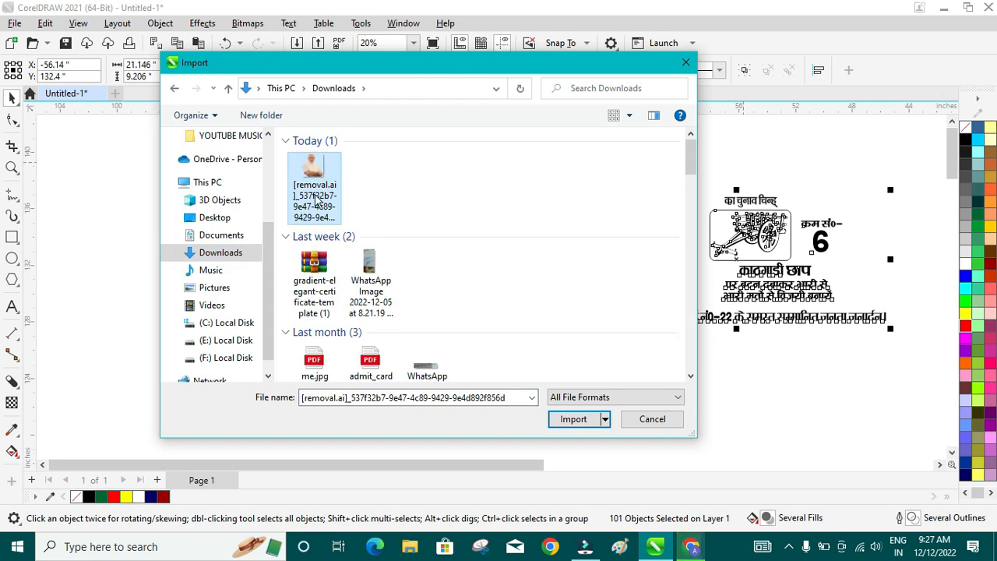
{"action": "left_click", "coordinate": [572, 419]}
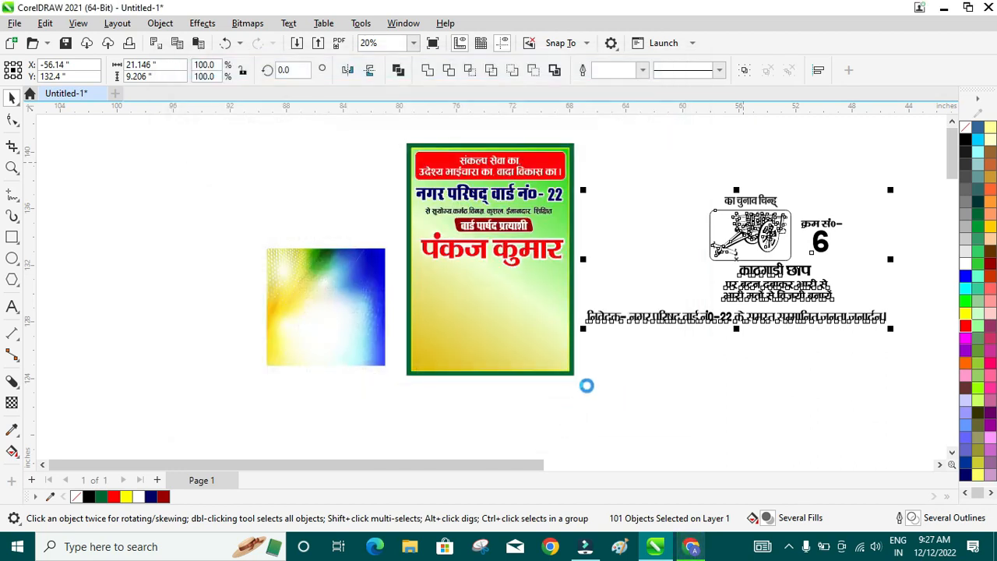
{"action": "left_click", "coordinate": [188, 179]}
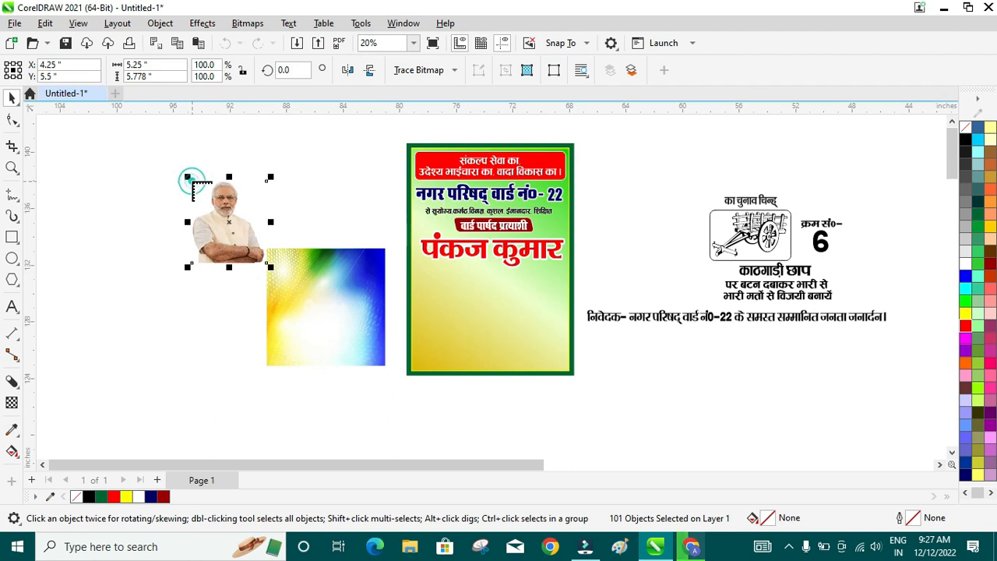
{"action": "left_click_drag", "start_coordinate": [223, 234], "coordinate": [432, 345]}
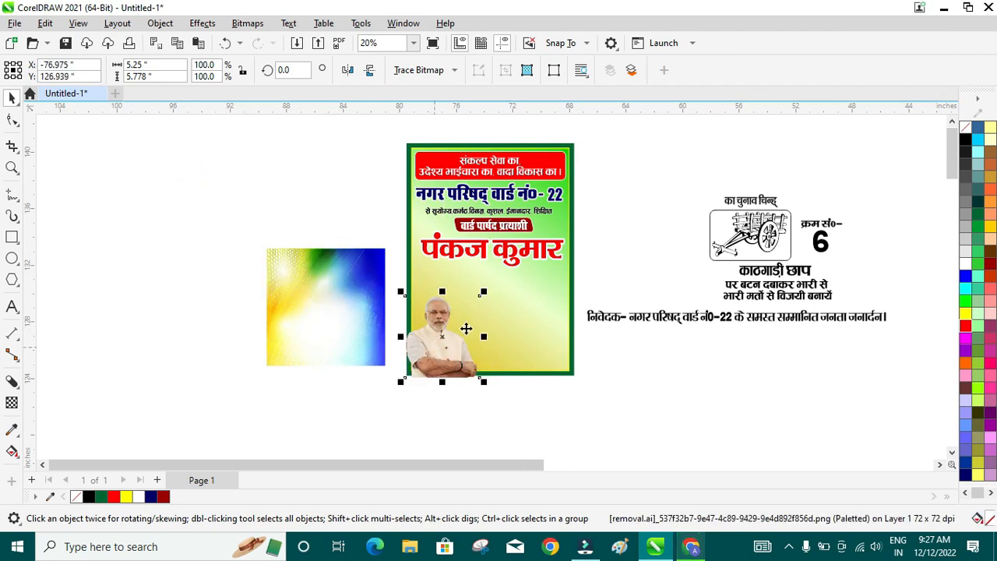
{"action": "scroll", "coordinate": [466, 328], "scroll_direction": "up", "scroll_amount": 3}
{"action": "left_click_drag", "start_coordinate": [487, 271], "coordinate": [547, 207]}
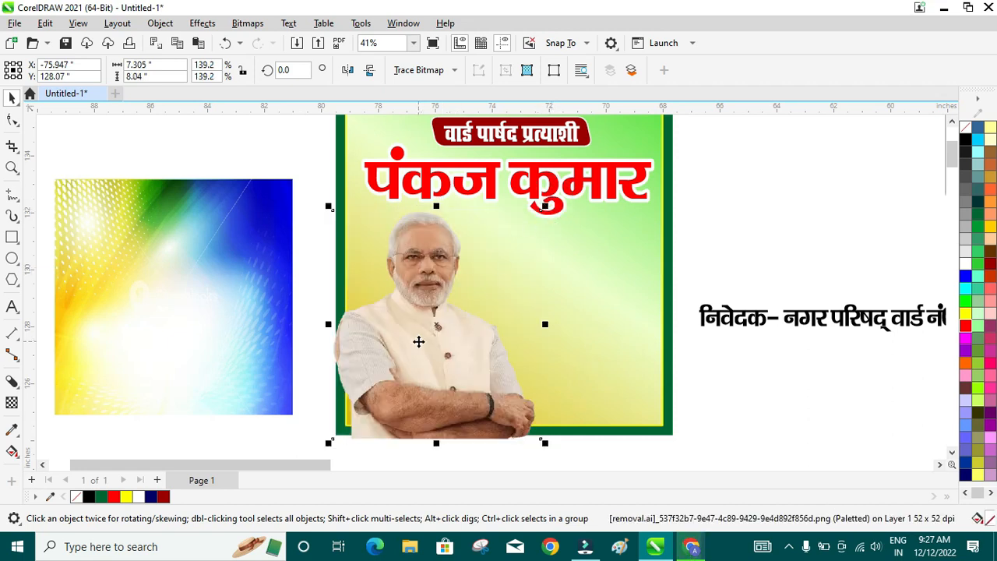
- PowerClip the candidate photo inside the green poster panel
{"action": "right_click", "coordinate": [419, 342]}
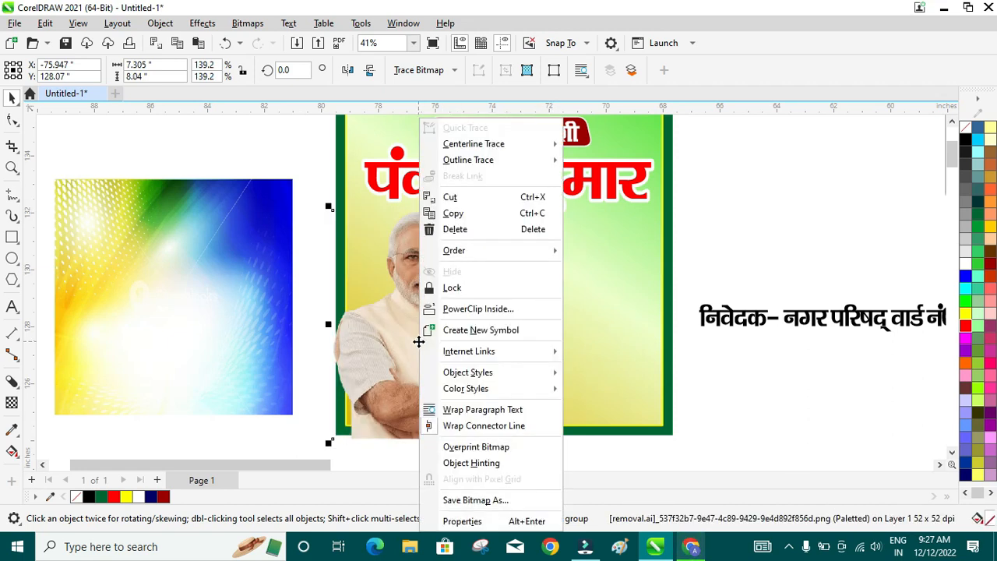
{"action": "left_click", "coordinate": [477, 309]}
{"action": "left_click", "coordinate": [594, 274]}
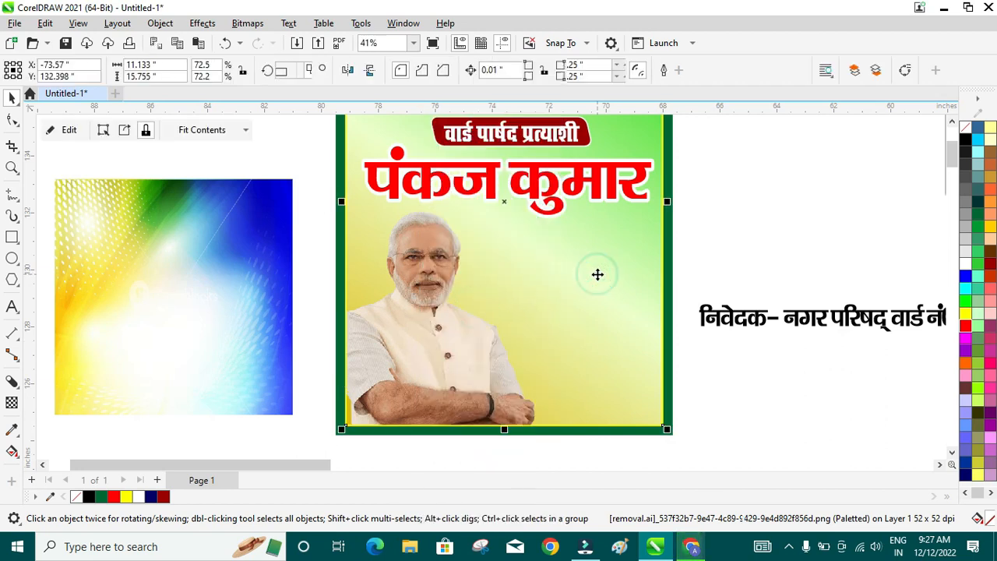
{"action": "scroll", "coordinate": [591, 332], "scroll_direction": "down", "scroll_amount": 3}
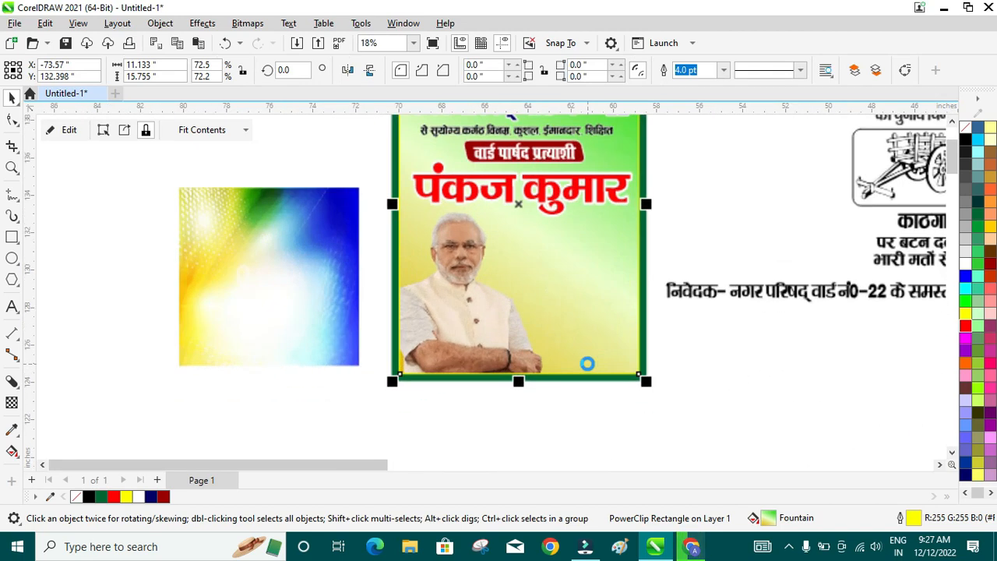
{"action": "scroll", "coordinate": [501, 218], "scroll_direction": "up", "scroll_amount": 3}
{"action": "scroll", "coordinate": [495, 215], "scroll_direction": "down", "scroll_amount": 3}
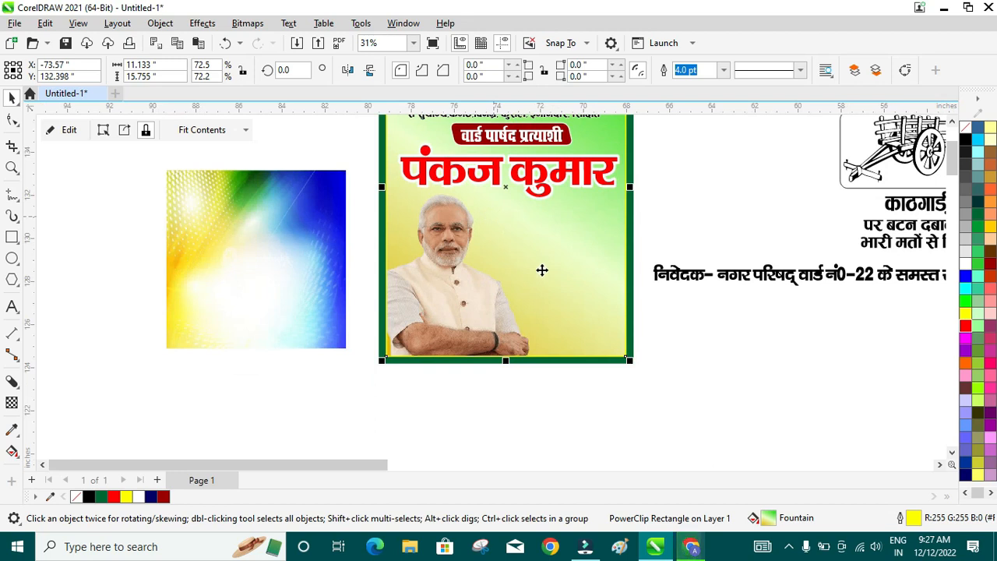
- Enter PowerClip editing mode for the panel's contents
{"action": "left_click", "coordinate": [64, 131]}
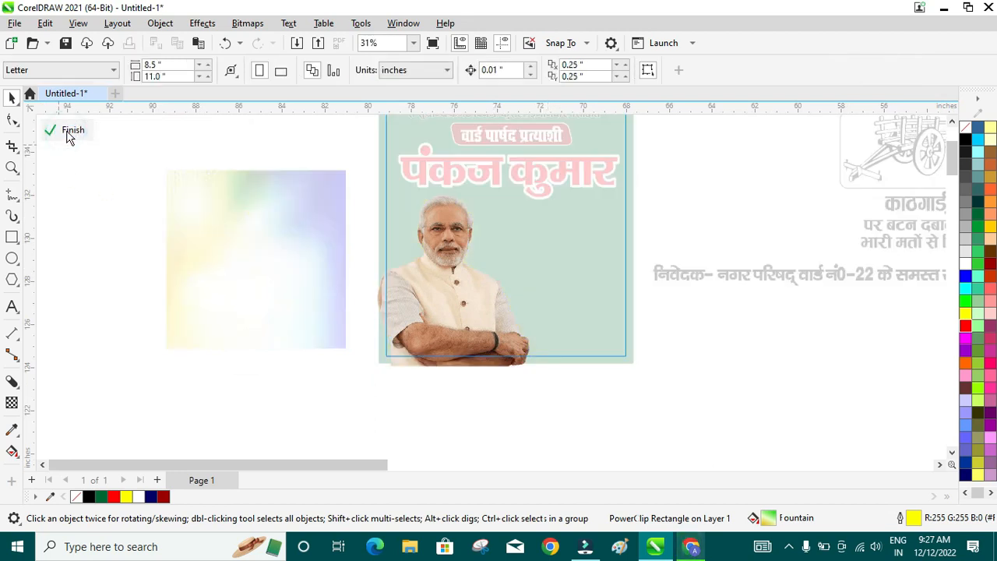
{"action": "scroll", "coordinate": [457, 230], "scroll_direction": "up", "scroll_amount": 1}
{"action": "scroll", "coordinate": [458, 232], "scroll_direction": "up", "scroll_amount": 1}
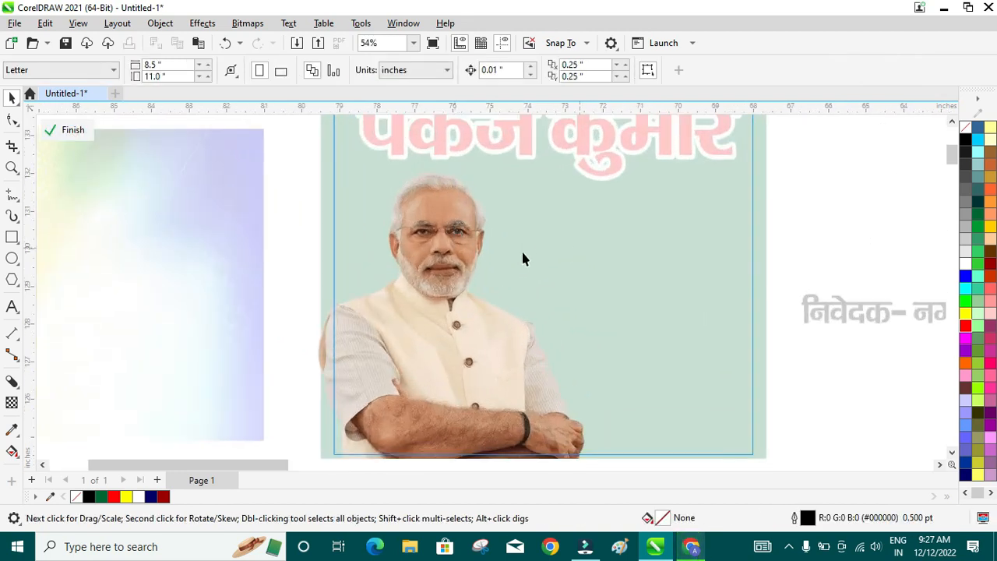
{"action": "left_click", "coordinate": [12, 258]}
- Draw a yellow ellipse with no outline over the candidate photo
{"action": "left_click_drag", "start_coordinate": [338, 178], "coordinate": [571, 439]}
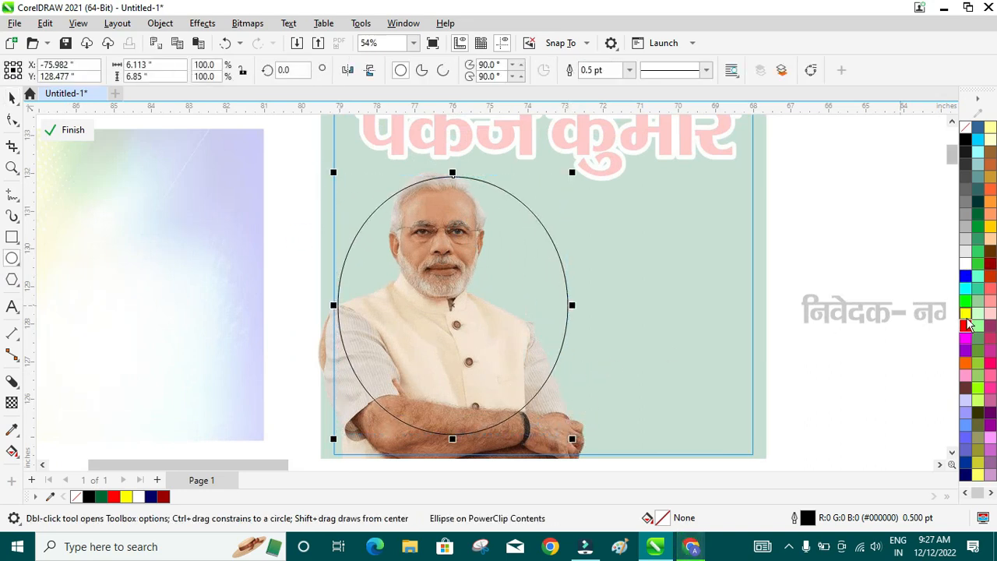
{"action": "left_click", "coordinate": [965, 315]}
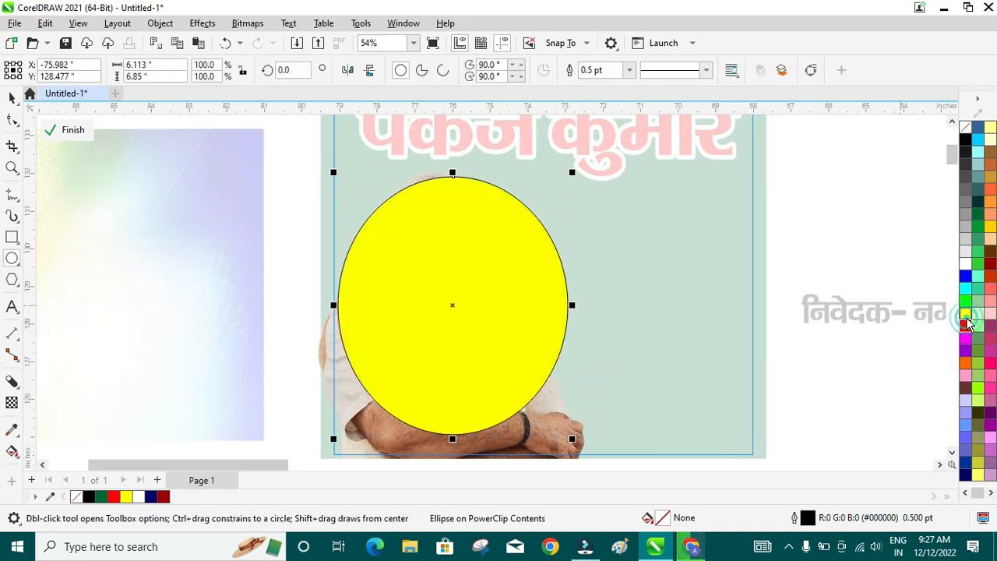
{"action": "right_click", "coordinate": [966, 129]}
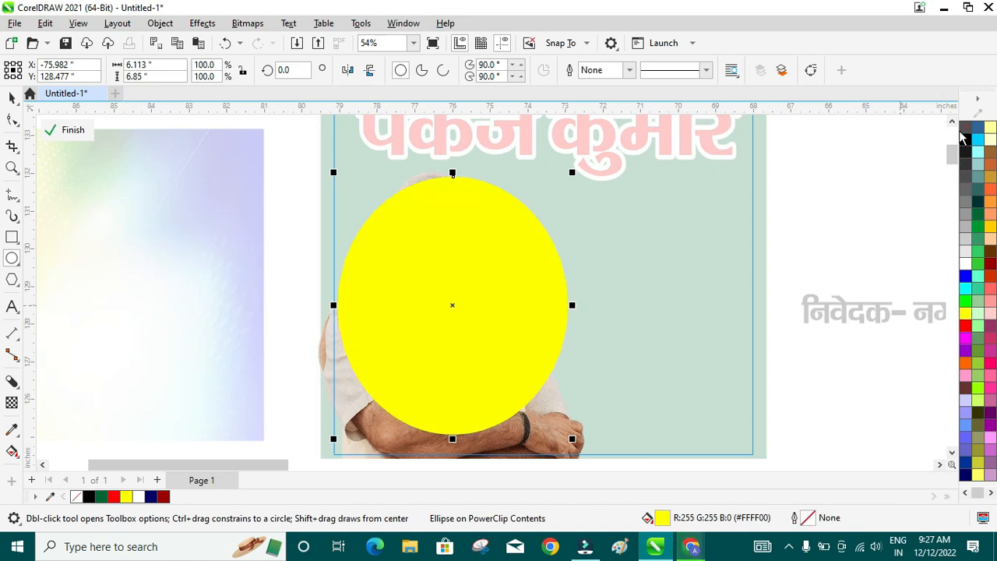
- Apply a 198.2-pixel Gaussian blur to the ellipse and finish editing the PowerClip
{"action": "left_click", "coordinate": [203, 23]}
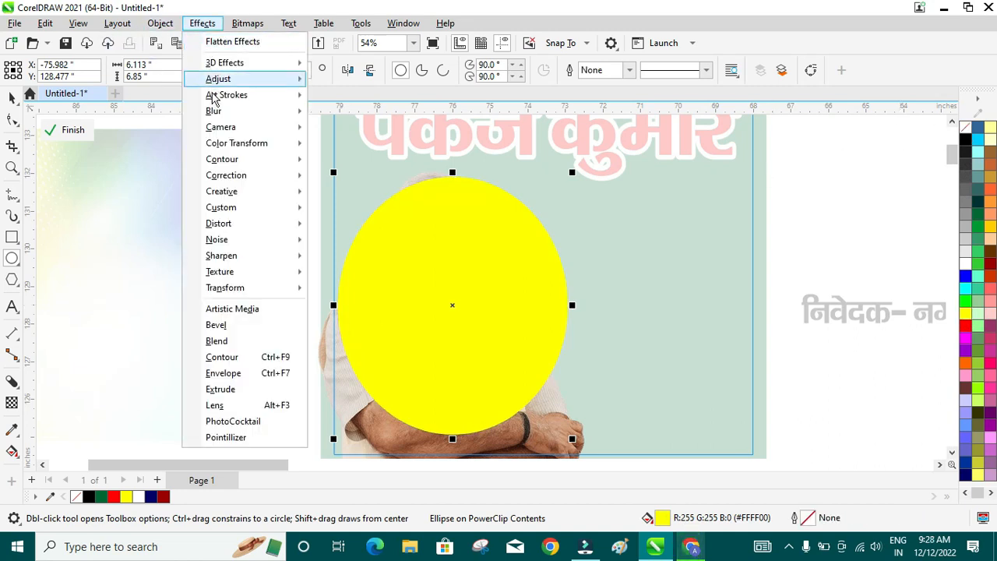
{"action": "mouse_move", "coordinate": [210, 111]}
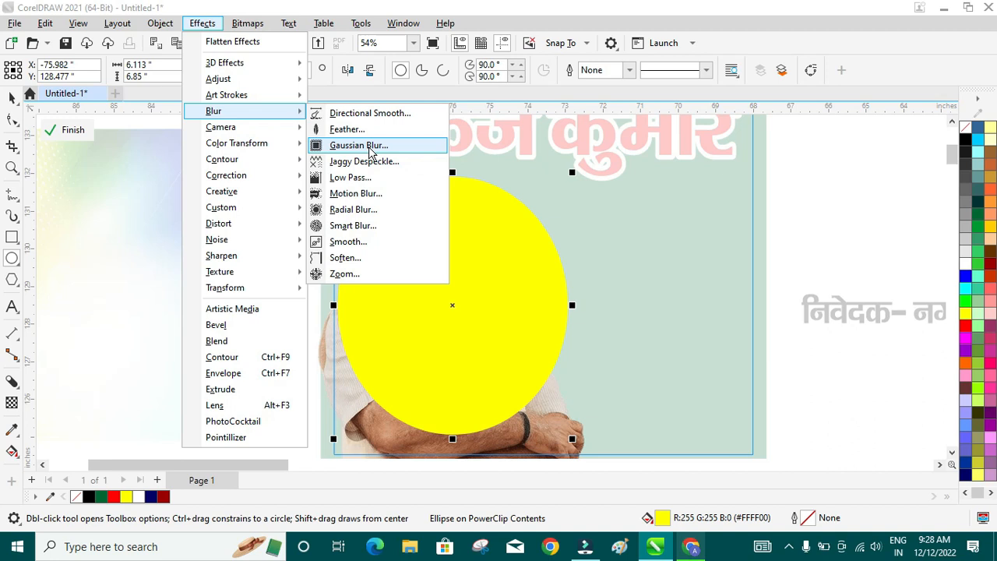
{"action": "left_click", "coordinate": [372, 147]}
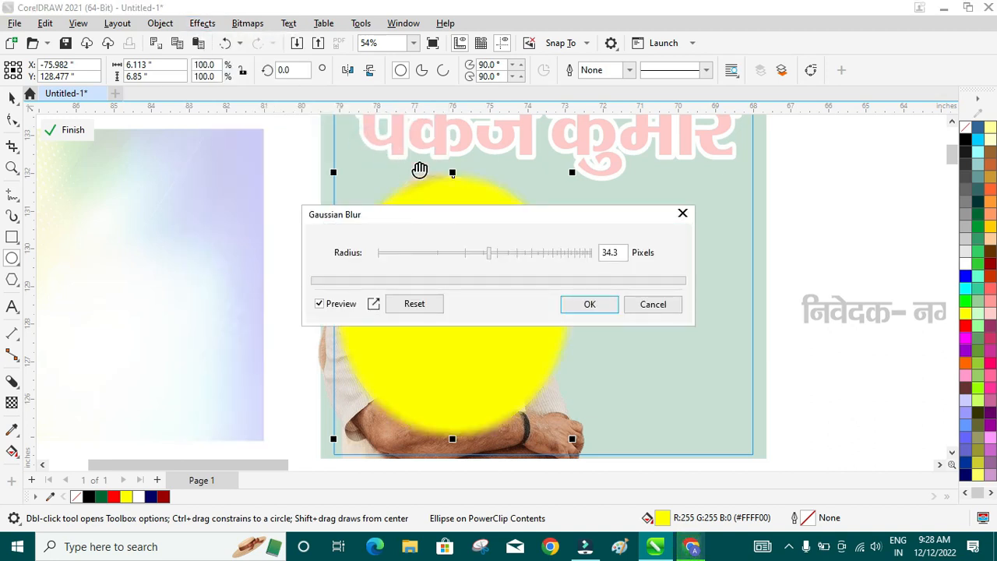
{"action": "left_click_drag", "start_coordinate": [443, 217], "coordinate": [701, 190]}
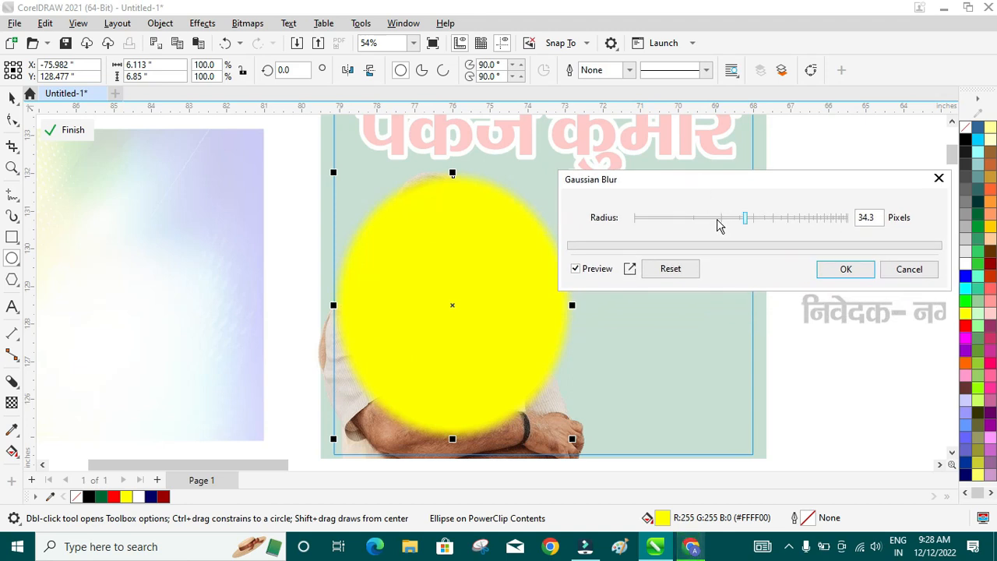
{"action": "left_click", "coordinate": [713, 218]}
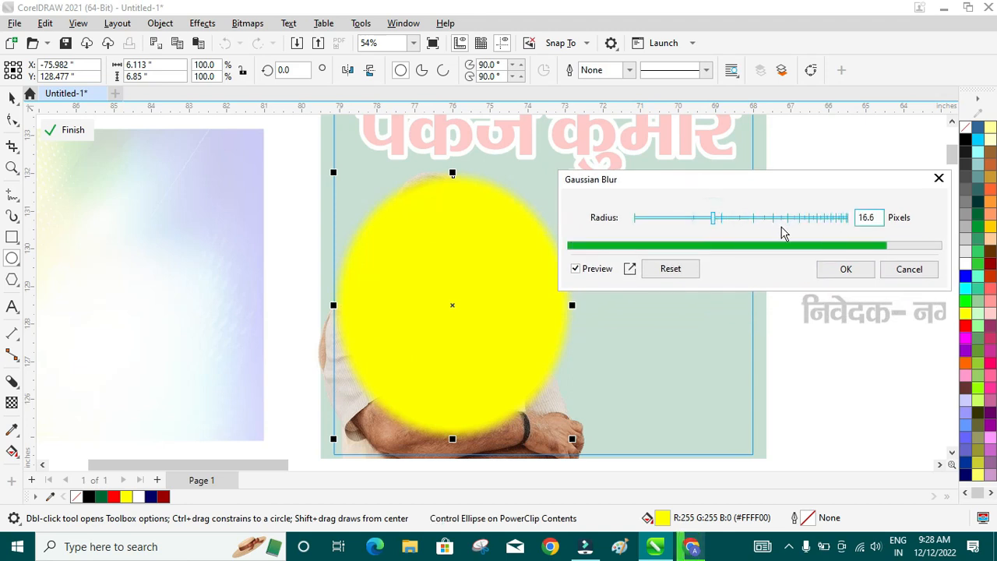
{"action": "left_click", "coordinate": [799, 219]}
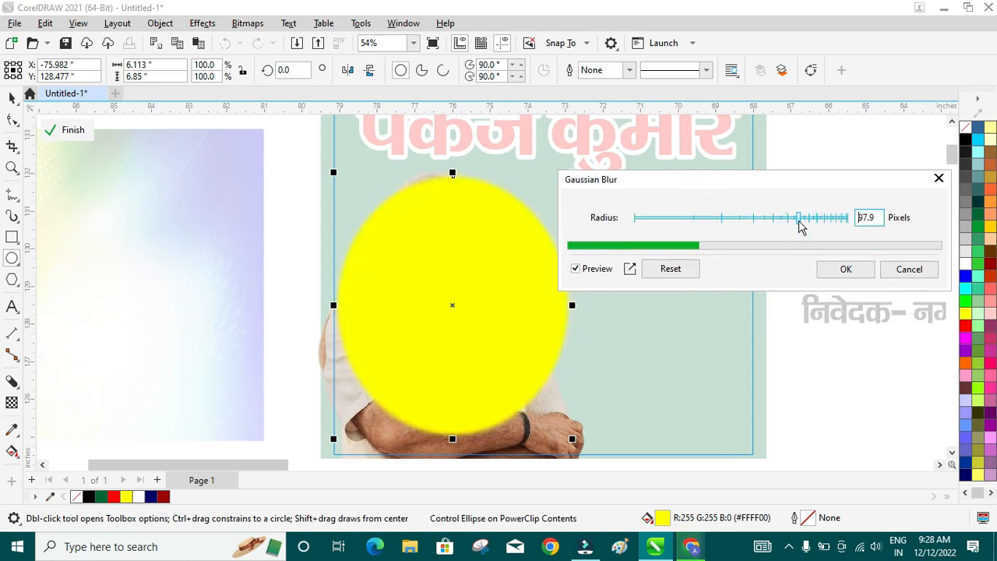
{"action": "left_click", "coordinate": [823, 220]}
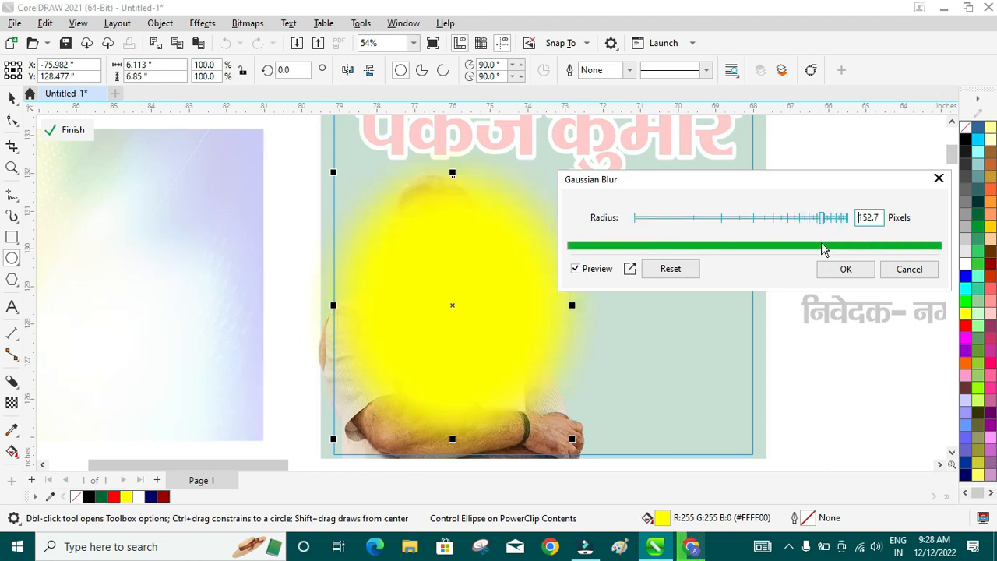
{"action": "left_click", "coordinate": [838, 221]}
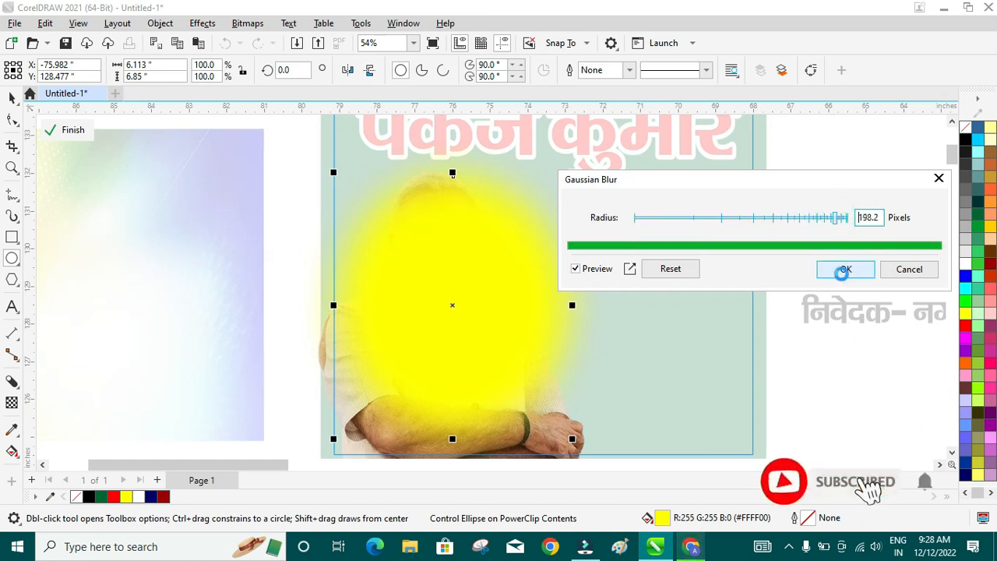
{"action": "left_click", "coordinate": [839, 274]}
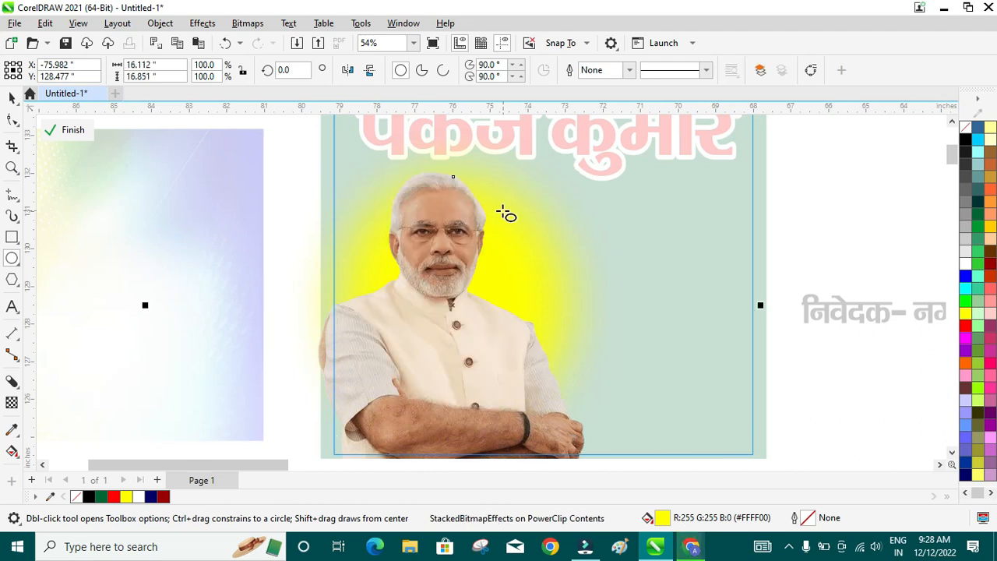
{"action": "left_click", "coordinate": [74, 131]}
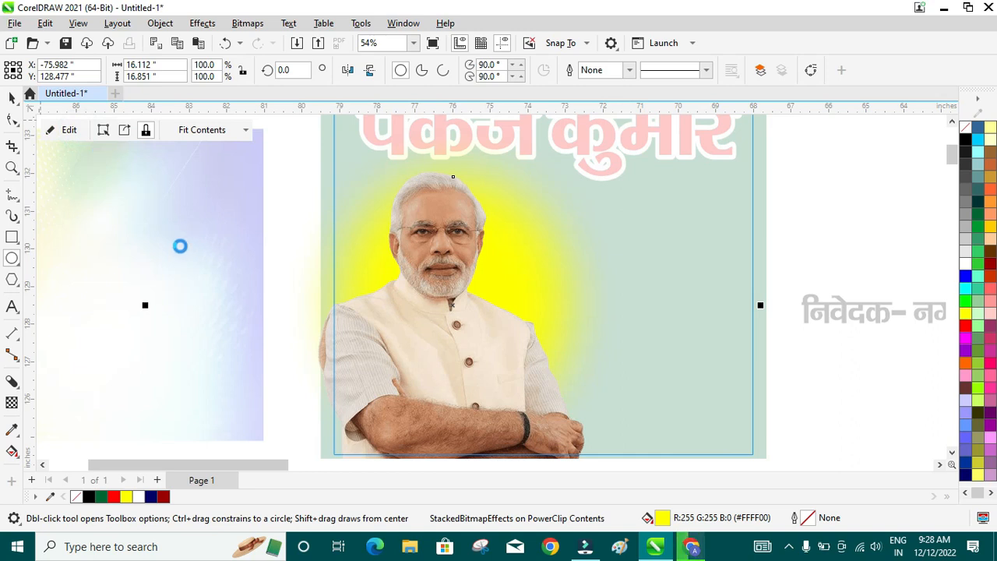
- Scale the candidate photo down slightly inside the panel and nudge it up and left
{"action": "key", "text": "space"}
{"action": "scroll", "coordinate": [400, 269], "scroll_direction": "down", "scroll_amount": 2}
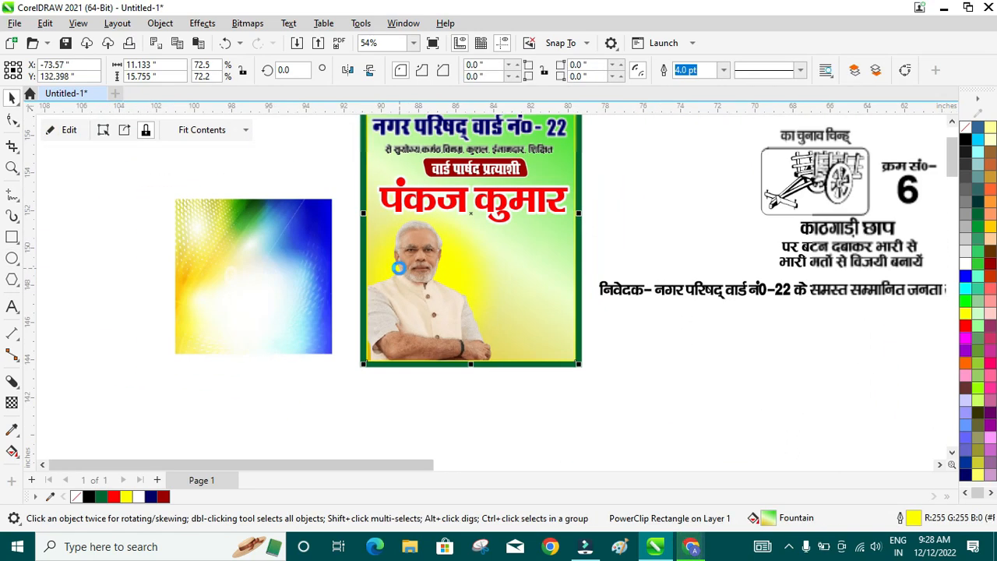
{"action": "scroll", "coordinate": [427, 235], "scroll_direction": "up", "scroll_amount": 2}
{"action": "scroll", "coordinate": [427, 234], "scroll_direction": "down", "scroll_amount": 1}
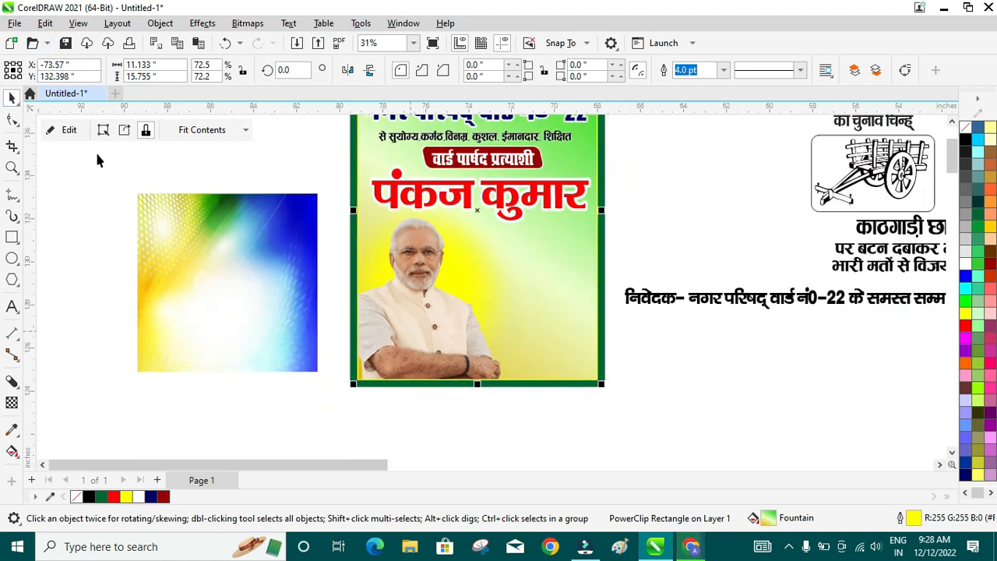
{"action": "left_click", "coordinate": [70, 130]}
{"action": "left_click", "coordinate": [408, 329]}
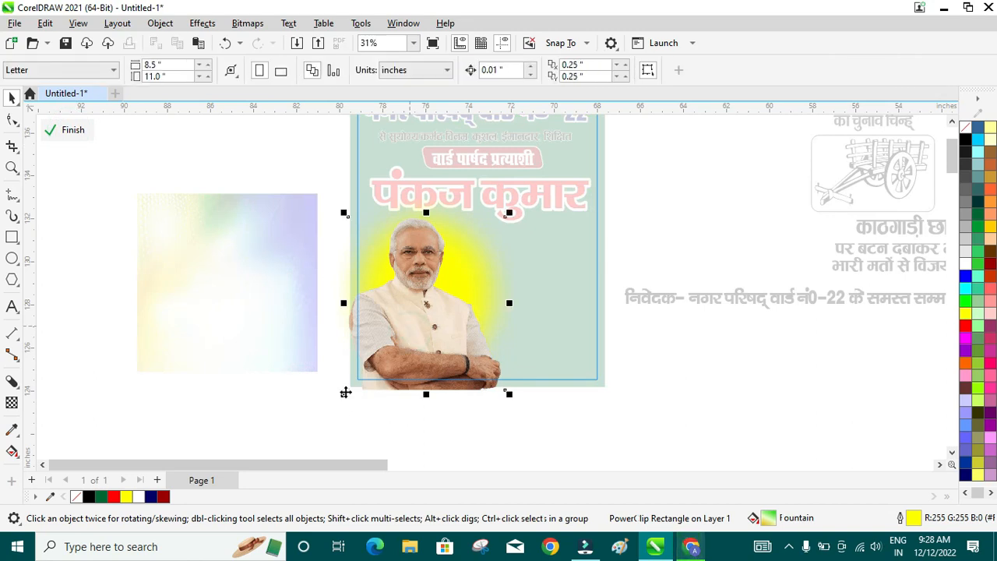
{"action": "left_click_drag", "start_coordinate": [341, 399], "coordinate": [355, 383]}
{"action": "left_click_drag", "start_coordinate": [394, 339], "coordinate": [393, 324]}
{"action": "left_click", "coordinate": [59, 131]}
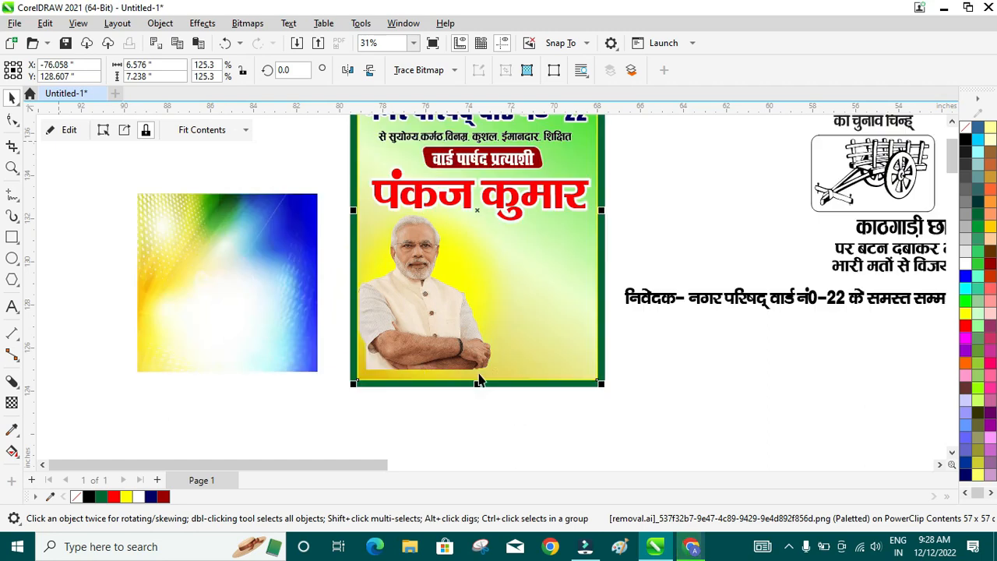
- Draw a wide rectangle strip across the bottom of the poster panel
{"action": "scroll", "coordinate": [500, 401], "scroll_direction": "up", "scroll_amount": 2}
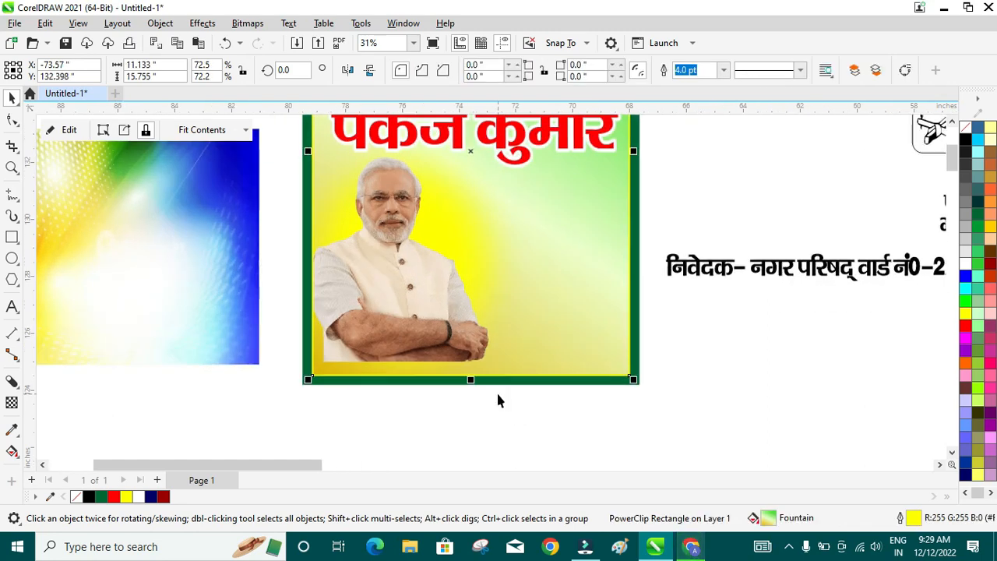
{"action": "left_click", "coordinate": [13, 238]}
{"action": "mouse_move", "coordinate": [241, 330]}
{"action": "left_mouse_down"}
{"action": "mouse_move", "coordinate": [415, 380]}
{"action": "mouse_move", "coordinate": [684, 371]}
{"action": "mouse_move", "coordinate": [683, 380]}
{"action": "left_mouse_up"}
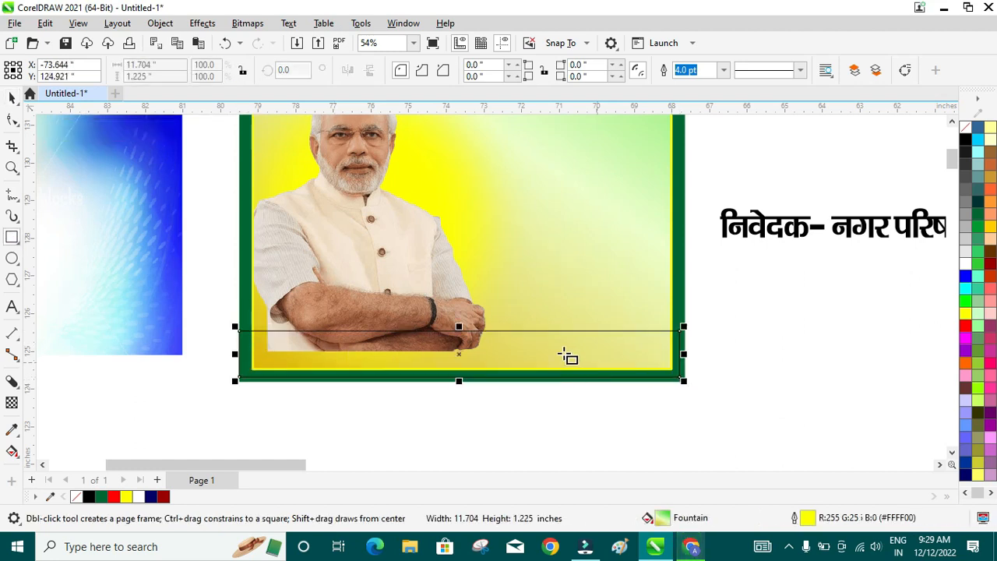
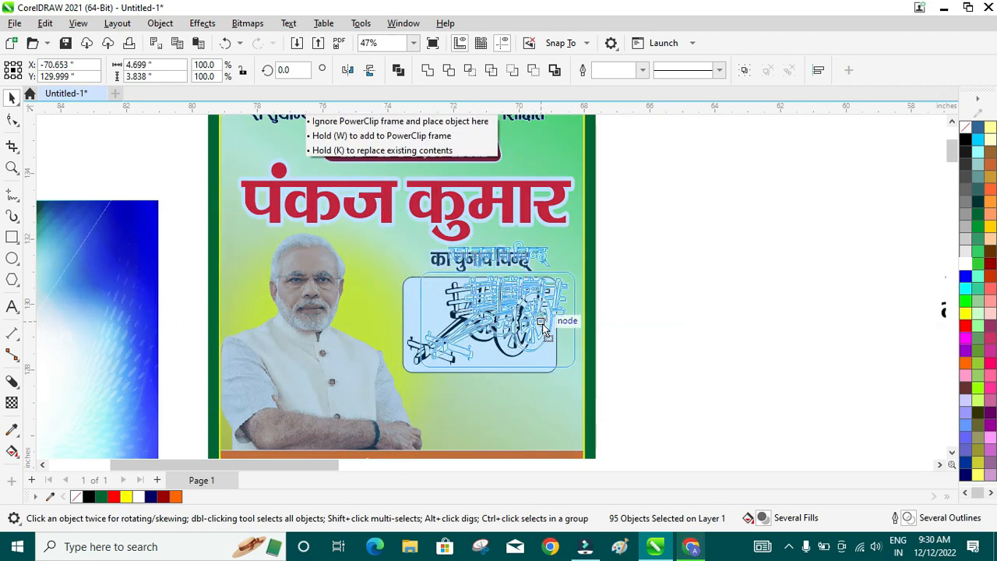
- Scroll the view down below the finished green-yellow poster
{"action": "scroll", "coordinate": [540, 327], "scroll_direction": "down", "scroll_amount": 3}
- Draw a circle above the serial-number text, filled red with a white outline
{"action": "scroll", "coordinate": [540, 327], "scroll_direction": "down", "scroll_amount": 3}
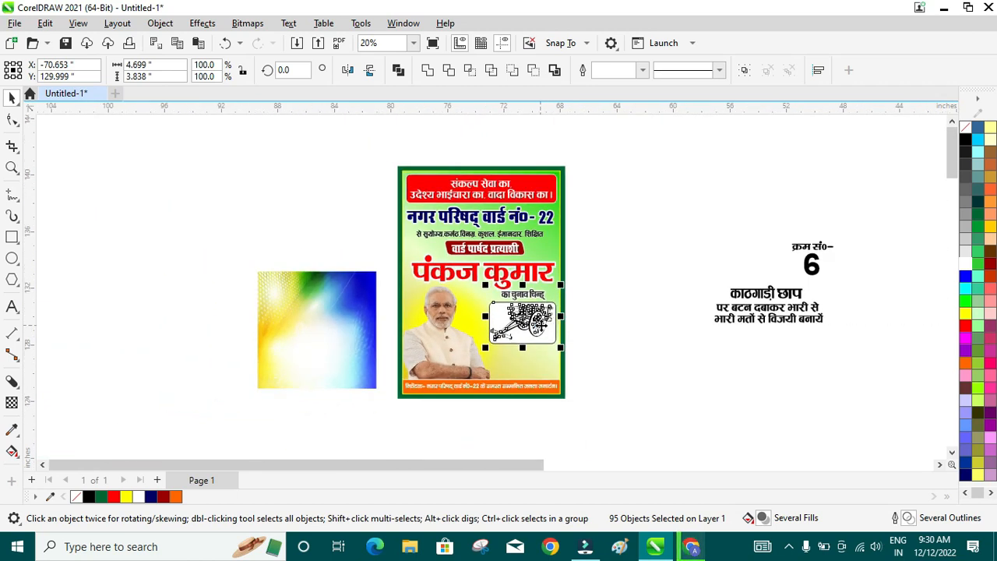
{"action": "left_click_drag", "start_coordinate": [769, 229], "coordinate": [638, 292]}
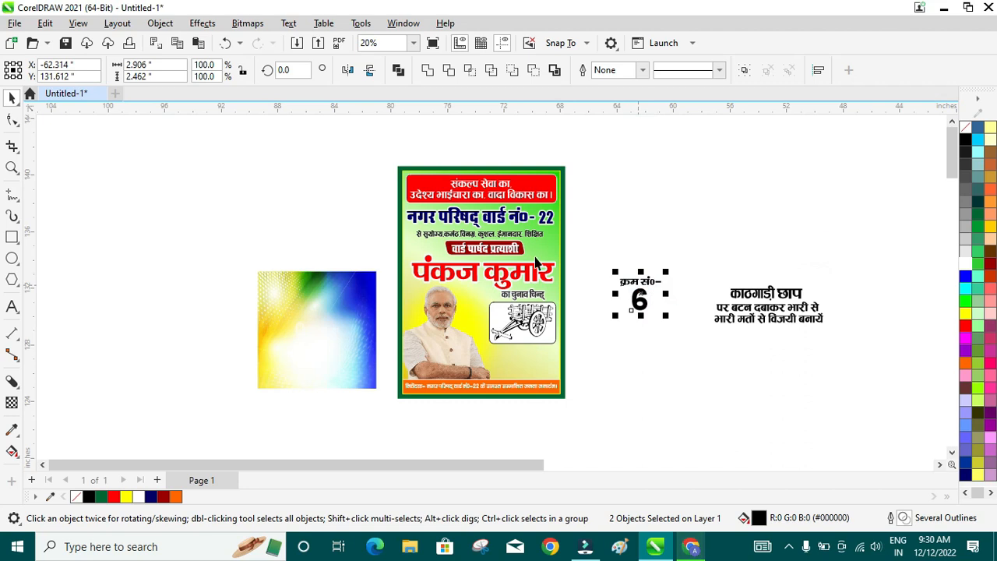
{"action": "scroll", "coordinate": [513, 279], "scroll_direction": "up", "scroll_amount": 1}
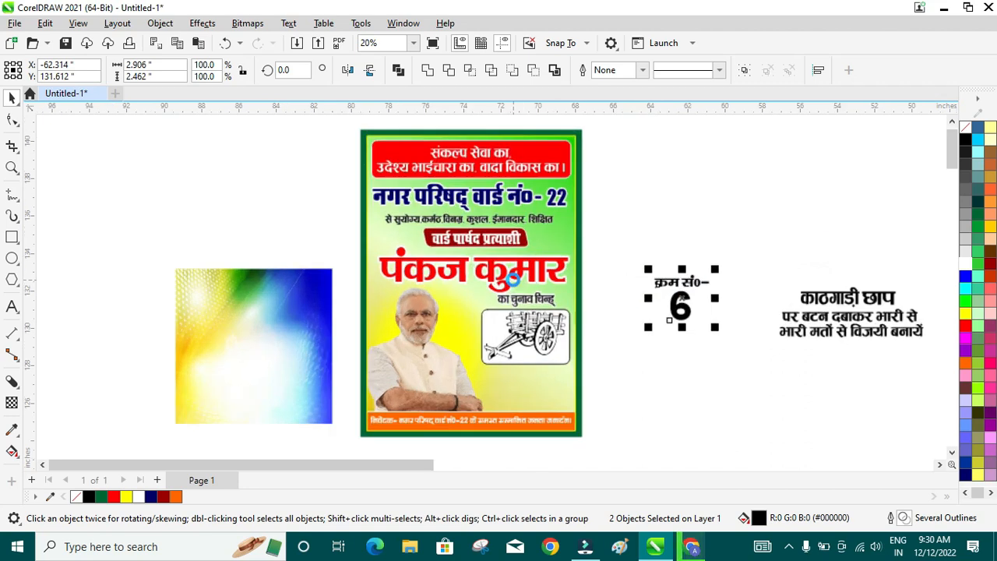
{"action": "left_click", "coordinate": [12, 258]}
{"action": "left_click_drag", "start_coordinate": [625, 234], "coordinate": [669, 279]}
{"action": "left_click", "coordinate": [966, 326]}
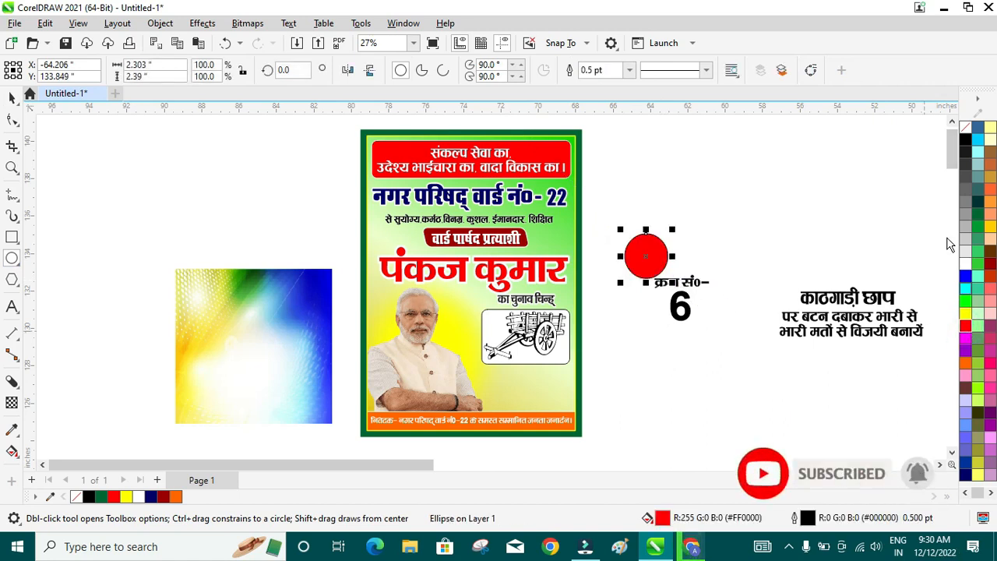
{"action": "right_click", "coordinate": [966, 263]}
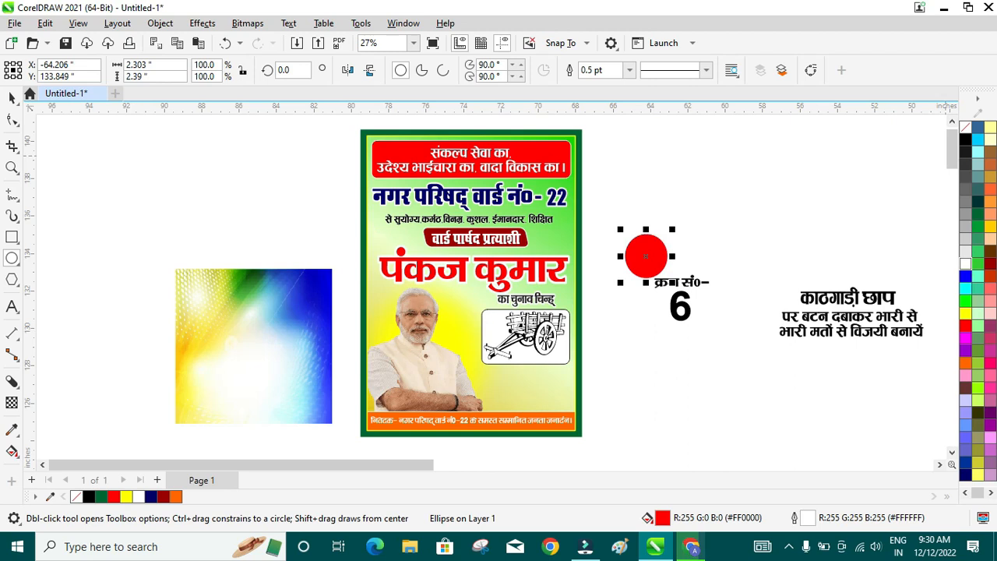
{"action": "left_click", "coordinate": [727, 264]}
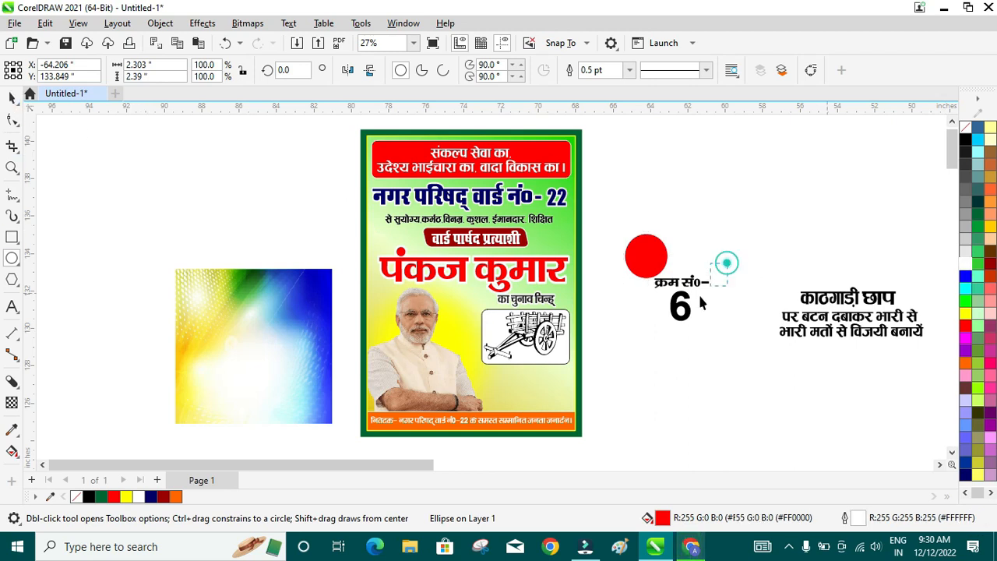
{"action": "key", "text": "space"}
- Scale the क्रम सं0- 6 text to fit on the red circle and make it white
{"action": "left_click_drag", "start_coordinate": [643, 324], "coordinate": [728, 269]}
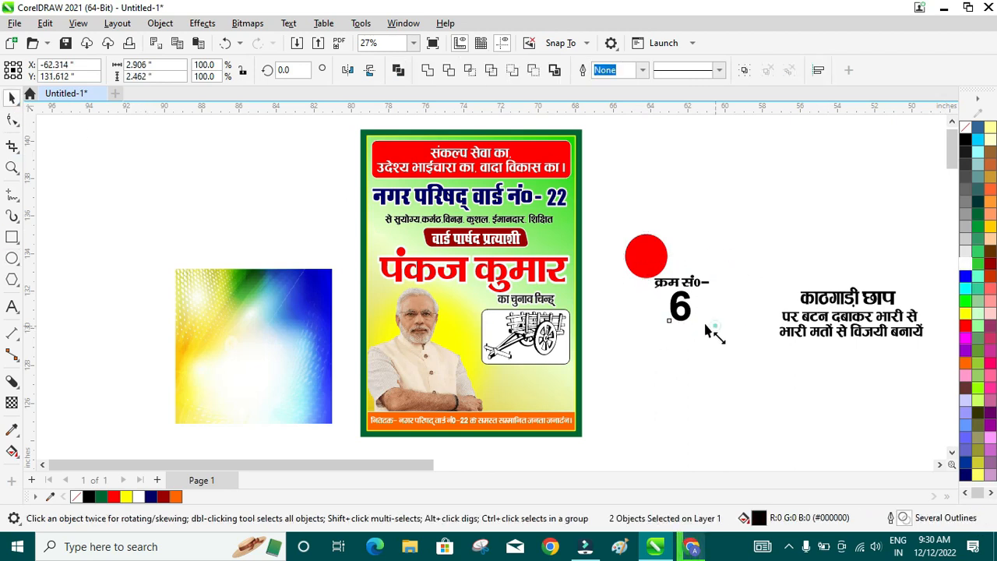
{"action": "left_click_drag", "start_coordinate": [705, 331], "coordinate": [650, 267]}
{"action": "scroll", "coordinate": [668, 233], "scroll_direction": "up", "scroll_amount": 4}
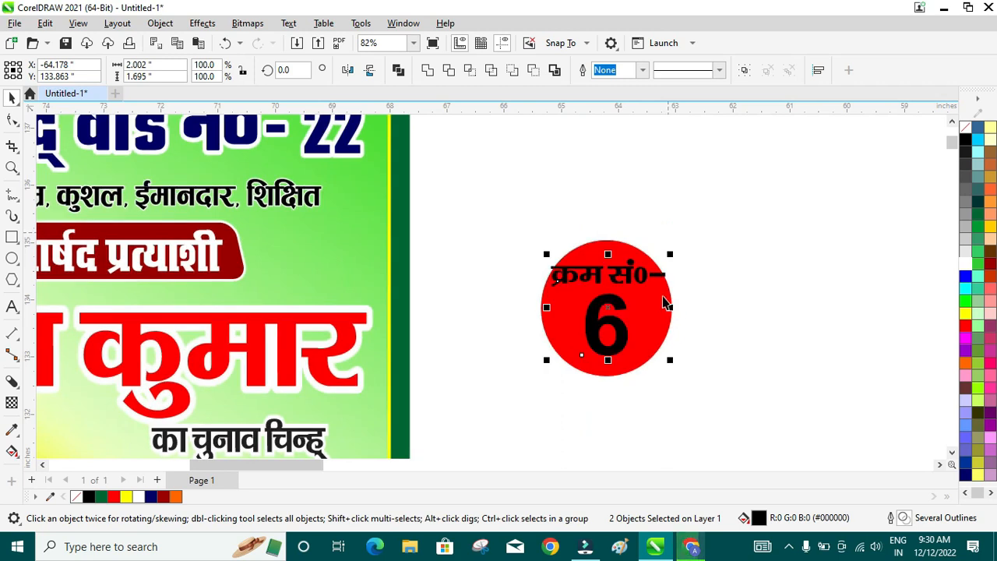
{"action": "left_click_drag", "start_coordinate": [670, 309], "coordinate": [655, 308]}
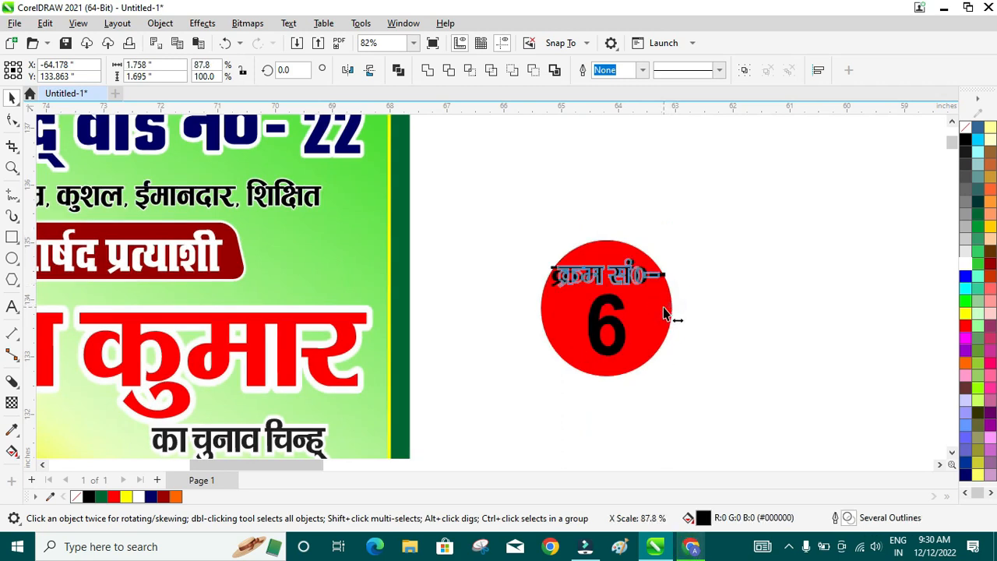
{"action": "left_click", "coordinate": [729, 296]}
{"action": "left_click_drag", "start_coordinate": [489, 226], "coordinate": [702, 362]}
{"action": "left_click", "coordinate": [965, 264]}
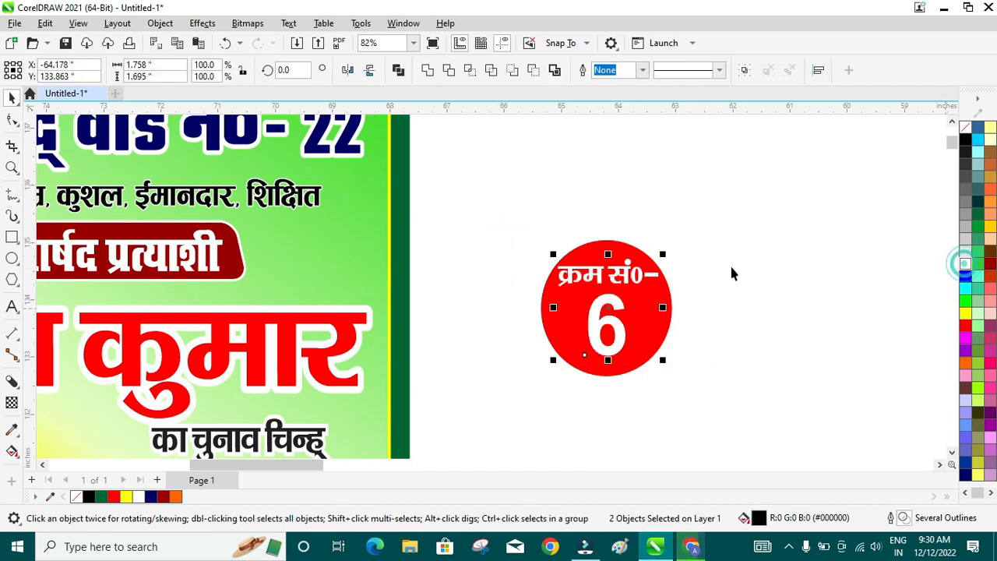
{"action": "scroll", "coordinate": [729, 266], "scroll_direction": "down", "scroll_amount": 2}
{"action": "left_click_drag", "start_coordinate": [612, 226], "coordinate": [737, 360]}
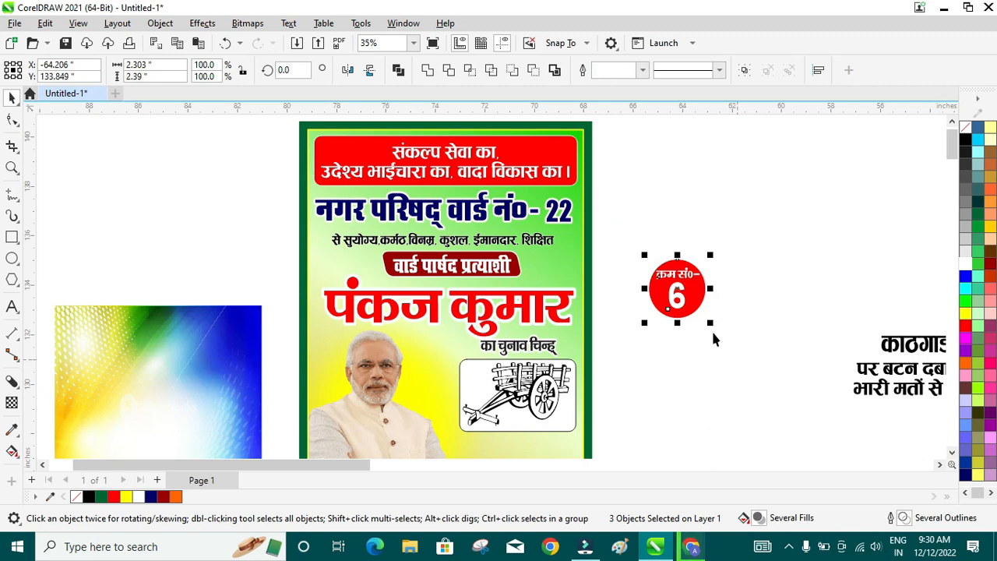
- Group the number badge, shrink it, and place it under the name, left of the cart
{"action": "key", "text": "ctrl+g"}
{"action": "left_click_drag", "start_coordinate": [682, 275], "coordinate": [439, 359]}
{"action": "scroll", "coordinate": [421, 382], "scroll_direction": "up", "scroll_amount": 2}
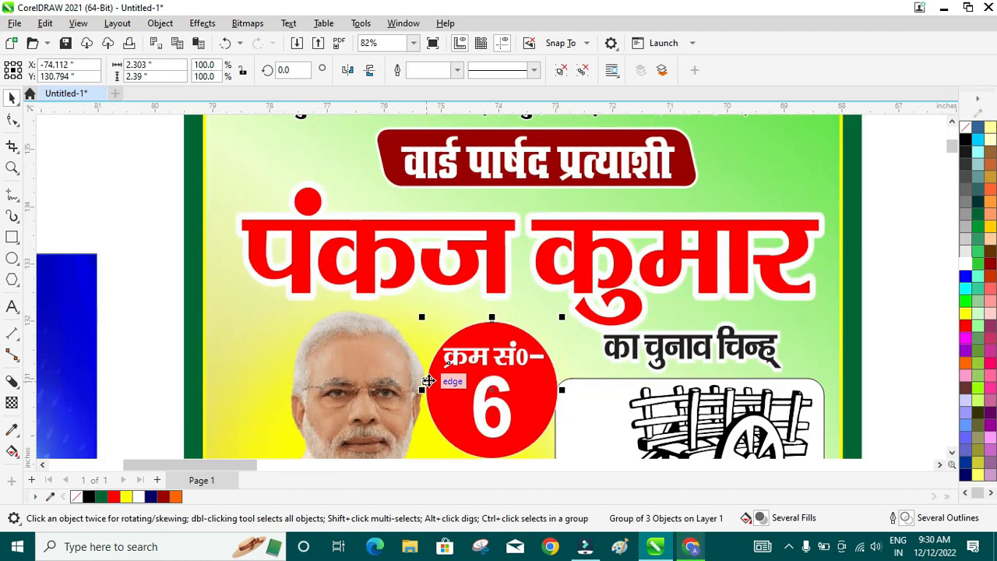
{"action": "scroll", "coordinate": [477, 448], "scroll_direction": "down", "scroll_amount": 2}
{"action": "scroll", "coordinate": [478, 448], "scroll_direction": "up", "scroll_amount": 3}
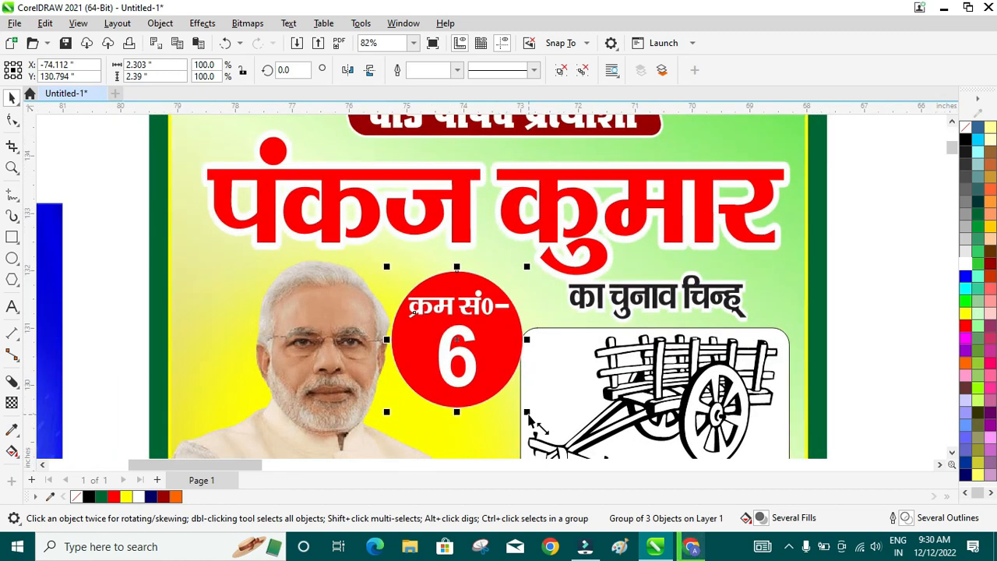
{"action": "left_click_drag", "start_coordinate": [529, 412], "coordinate": [500, 401]}
{"action": "left_click_drag", "start_coordinate": [462, 323], "coordinate": [478, 319]}
{"action": "scroll", "coordinate": [479, 320], "scroll_direction": "down", "scroll_amount": 4}
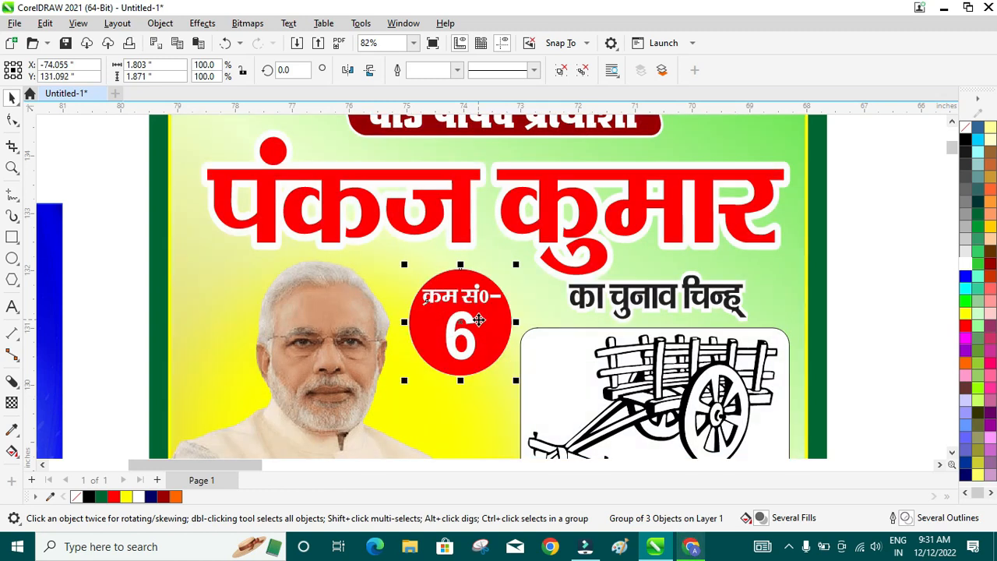
{"action": "scroll", "coordinate": [748, 333], "scroll_direction": "up", "scroll_amount": 3}
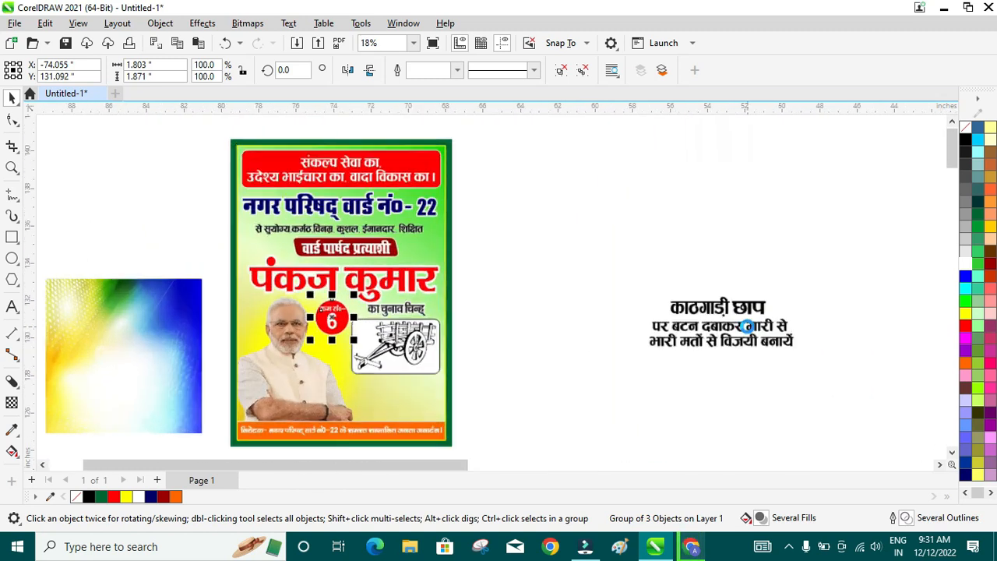
- Place the काठगाड़ी छाप label under the cart at about 74% size, coloured red
{"action": "left_click_drag", "start_coordinate": [794, 283], "coordinate": [649, 331]}
{"action": "left_click_drag", "start_coordinate": [728, 311], "coordinate": [341, 395]}
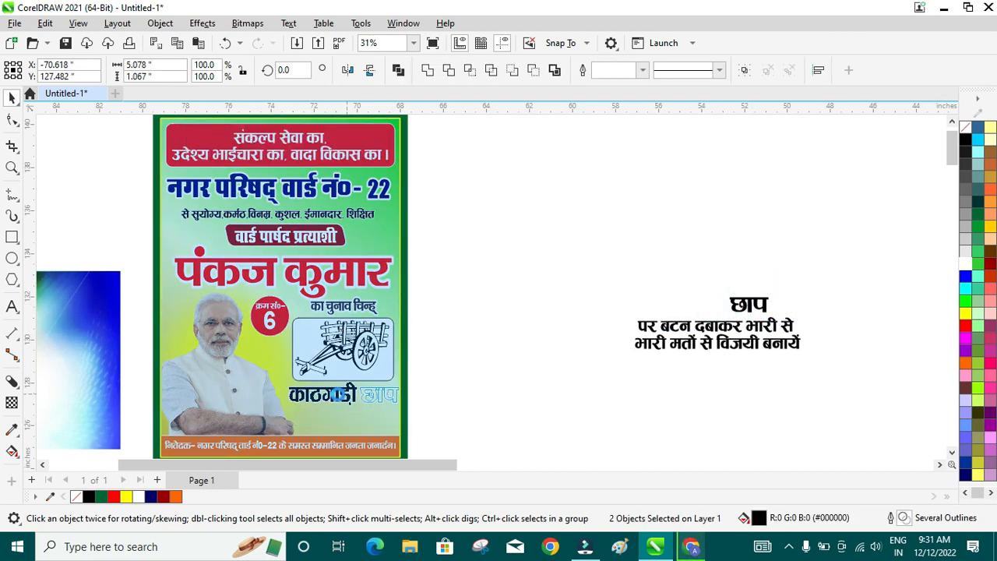
{"action": "scroll", "coordinate": [353, 402], "scroll_direction": "up", "scroll_amount": 1}
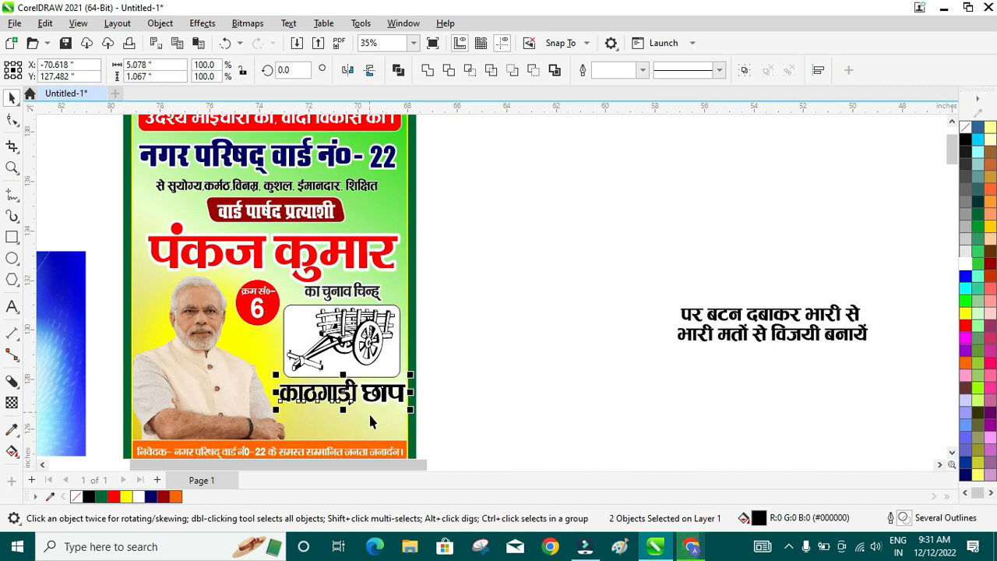
{"action": "scroll", "coordinate": [392, 410], "scroll_direction": "up", "scroll_amount": 1}
{"action": "scroll", "coordinate": [421, 410], "scroll_direction": "up", "scroll_amount": 1}
{"action": "left_click_drag", "start_coordinate": [422, 404], "coordinate": [373, 392]}
{"action": "left_click_drag", "start_coordinate": [300, 369], "coordinate": [333, 376]}
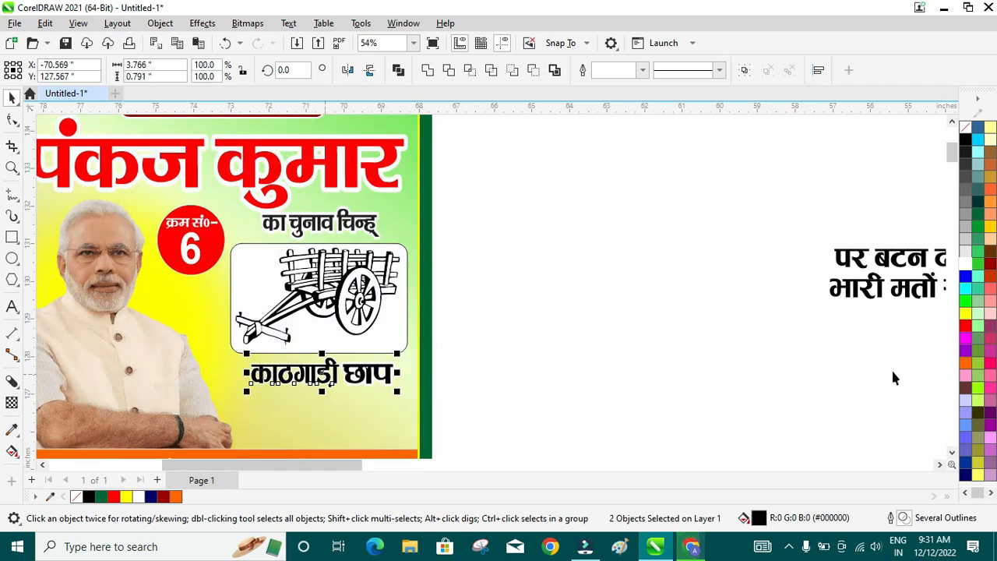
{"action": "left_click", "coordinate": [965, 327]}
- Move the slogan text onto the poster's lower area
{"action": "left_click", "coordinate": [609, 329]}
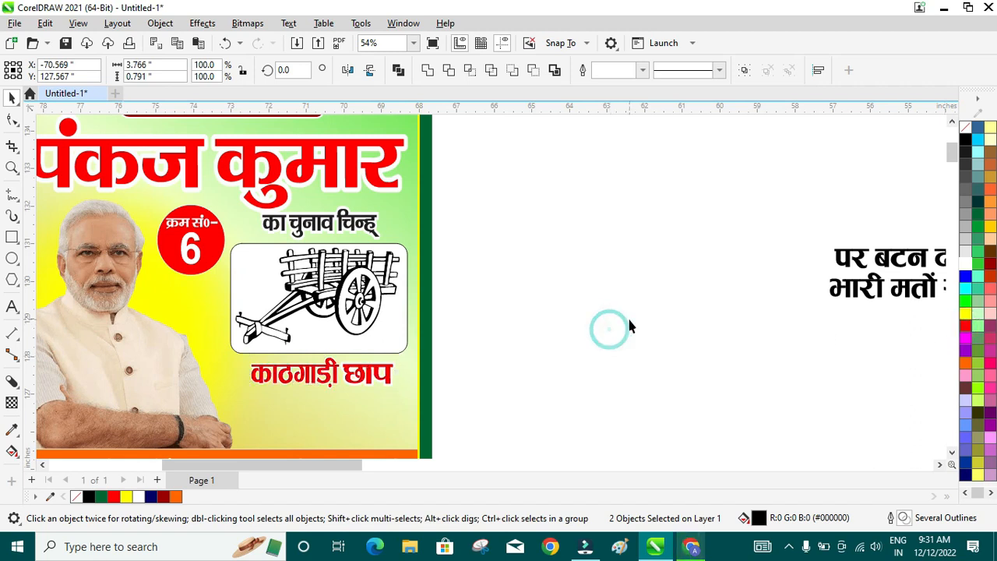
{"action": "scroll", "coordinate": [630, 326], "scroll_direction": "down", "scroll_amount": 3}
{"action": "left_click_drag", "start_coordinate": [677, 258], "coordinate": [914, 320]}
{"action": "left_click_drag", "start_coordinate": [863, 296], "coordinate": [512, 391]}
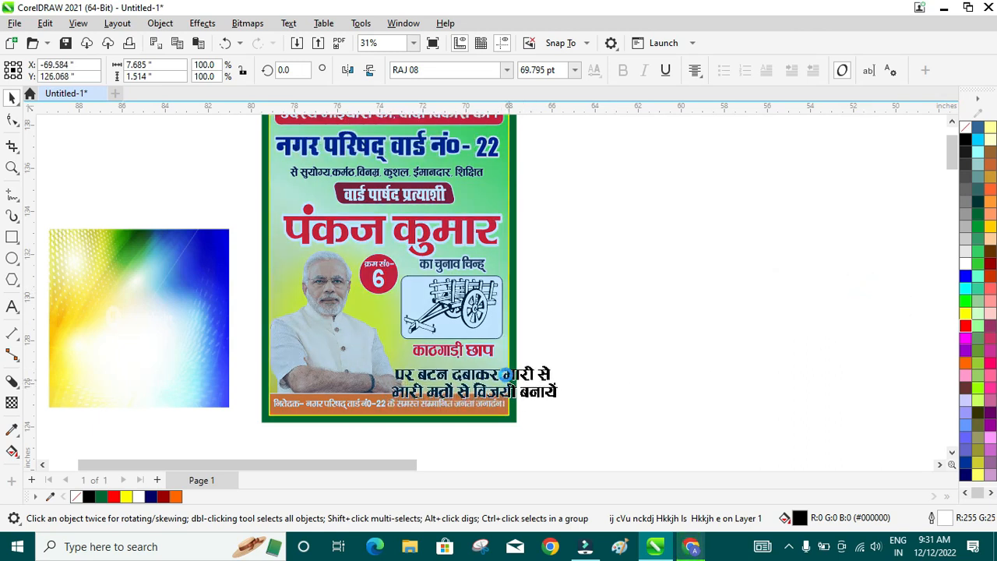
- Resize the slogan into two lines above the footer strip and colour it dark navy blue
{"action": "scroll", "coordinate": [493, 424], "scroll_direction": "up", "scroll_amount": 1}
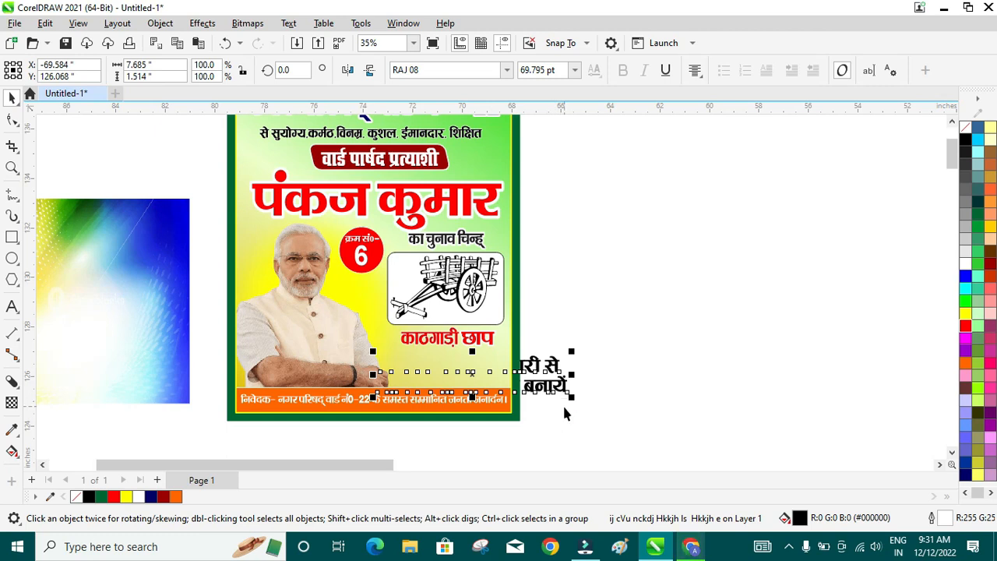
{"action": "left_click_drag", "start_coordinate": [571, 397], "coordinate": [497, 378]}
{"action": "scroll", "coordinate": [497, 377], "scroll_direction": "up", "scroll_amount": 2}
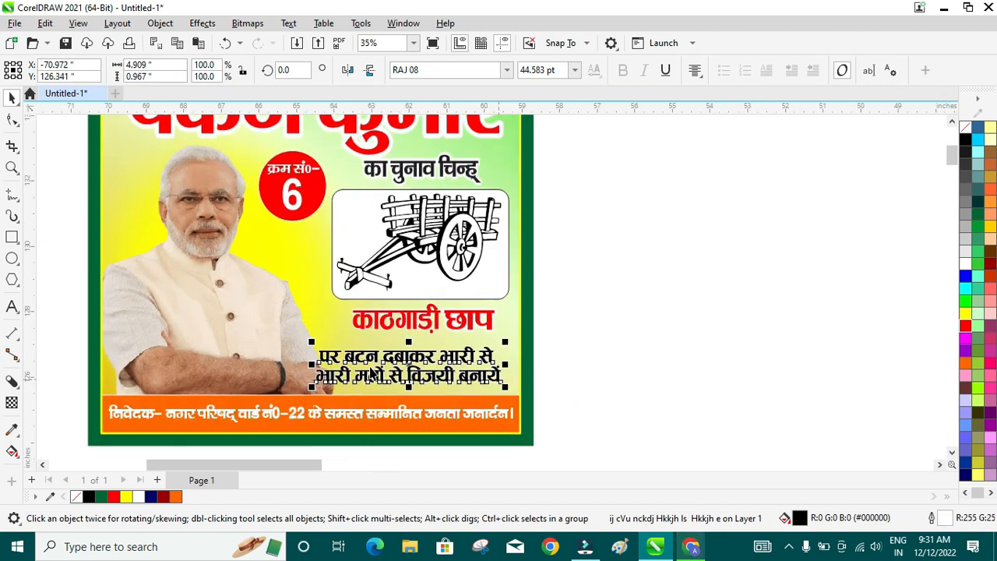
{"action": "scroll", "coordinate": [343, 351], "scroll_direction": "up", "scroll_amount": 1}
{"action": "left_click_drag", "start_coordinate": [306, 363], "coordinate": [327, 363]}
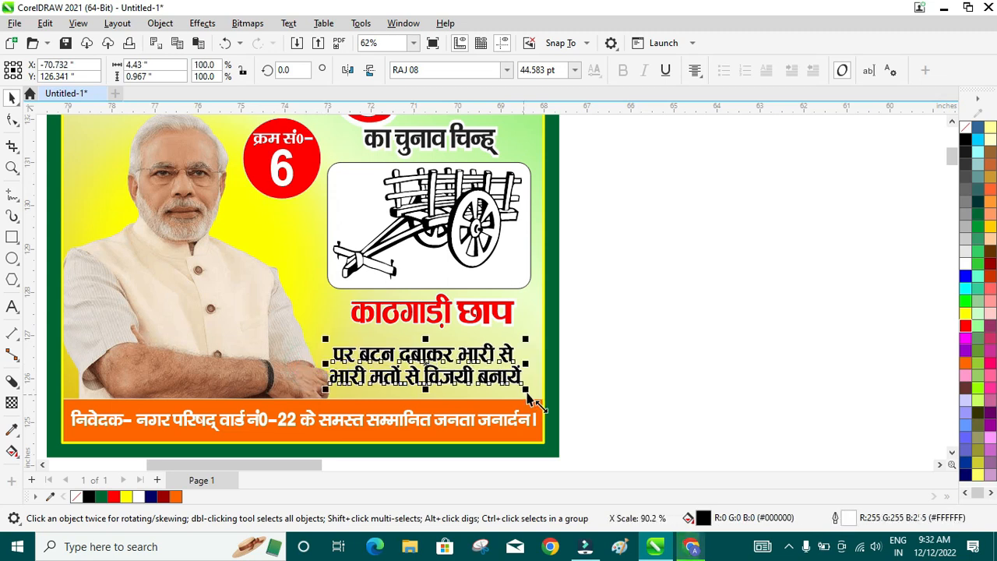
{"action": "left_click_drag", "start_coordinate": [526, 388], "coordinate": [546, 401]}
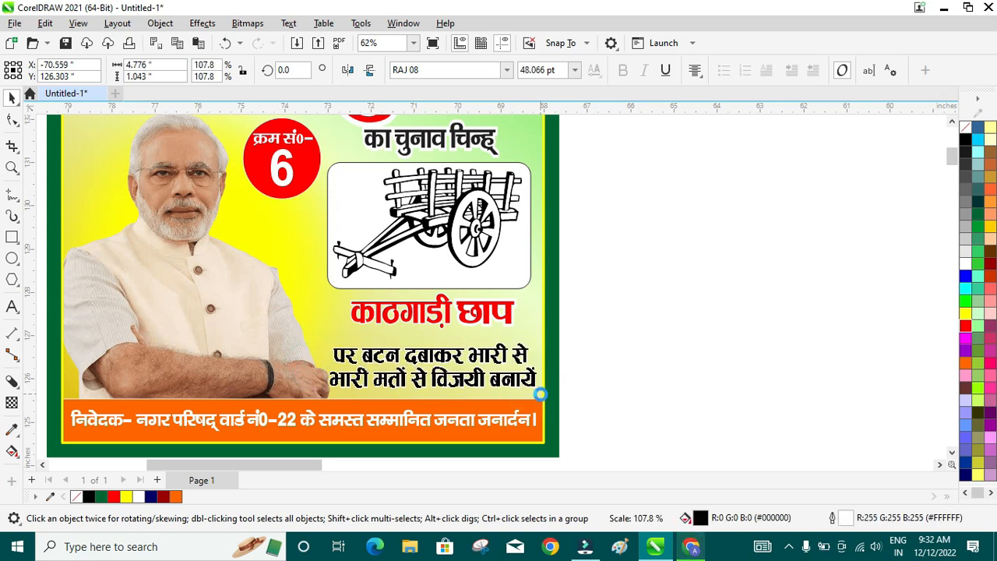
{"action": "left_click", "coordinate": [967, 477]}
{"action": "scroll", "coordinate": [723, 290], "scroll_direction": "down", "scroll_amount": 5}
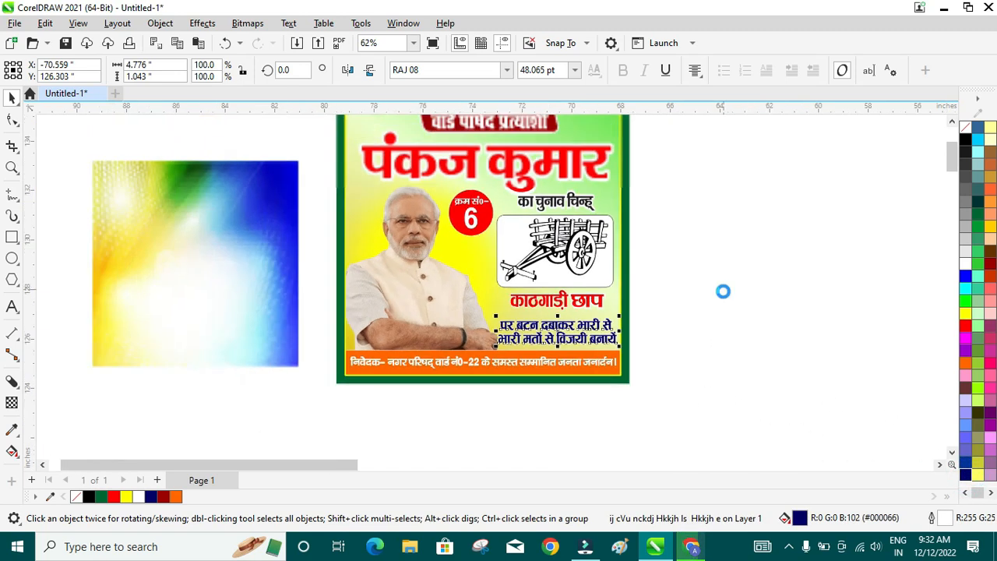
{"action": "scroll", "coordinate": [690, 125], "scroll_direction": "up", "scroll_amount": 1}
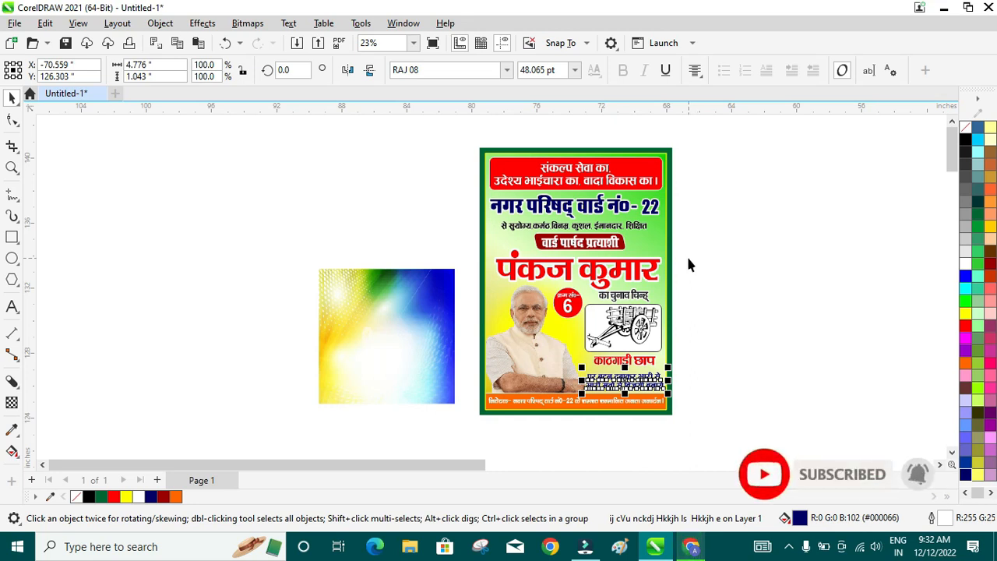
- Duplicate the whole green-yellow poster, leaving the copy to its right
{"action": "left_click", "coordinate": [851, 282]}
{"action": "left_click_drag", "start_coordinate": [460, 136], "coordinate": [694, 424]}
{"action": "left_click_drag", "start_coordinate": [567, 305], "coordinate": [780, 288]}
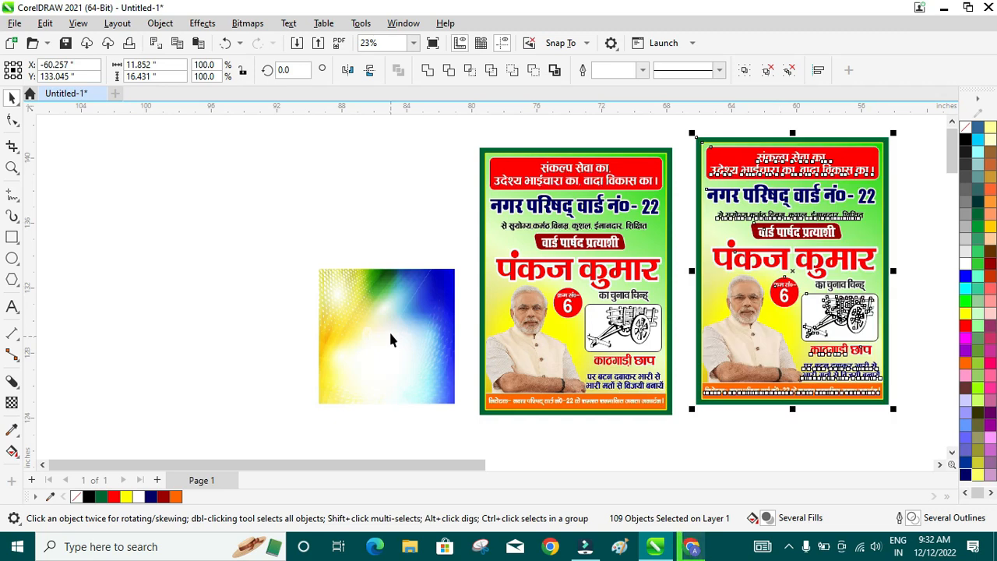
{"action": "left_click", "coordinate": [389, 236]}
- PowerClip the multicolour gradient image inside the copied poster's background
{"action": "left_click", "coordinate": [380, 310]}
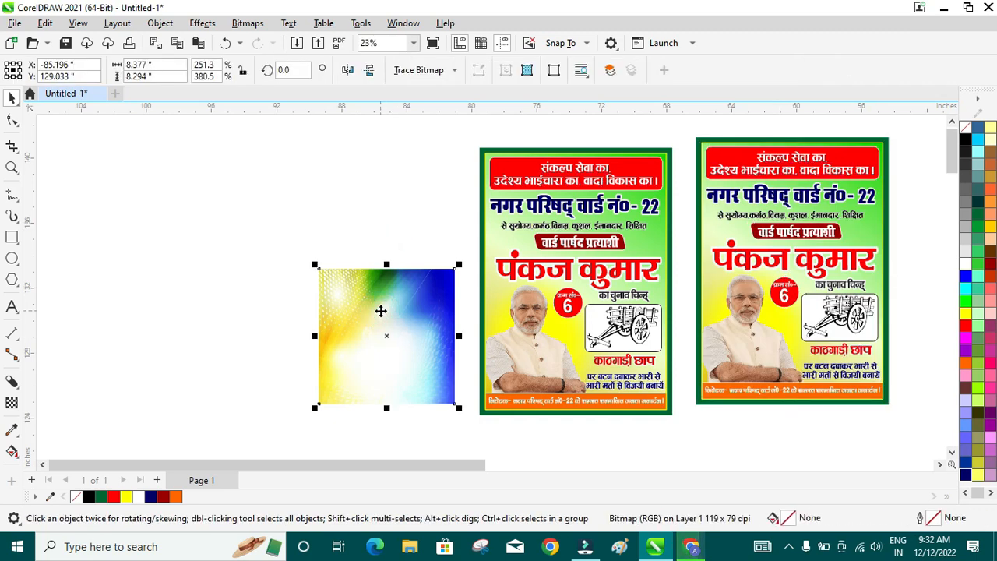
{"action": "right_click", "coordinate": [380, 304]}
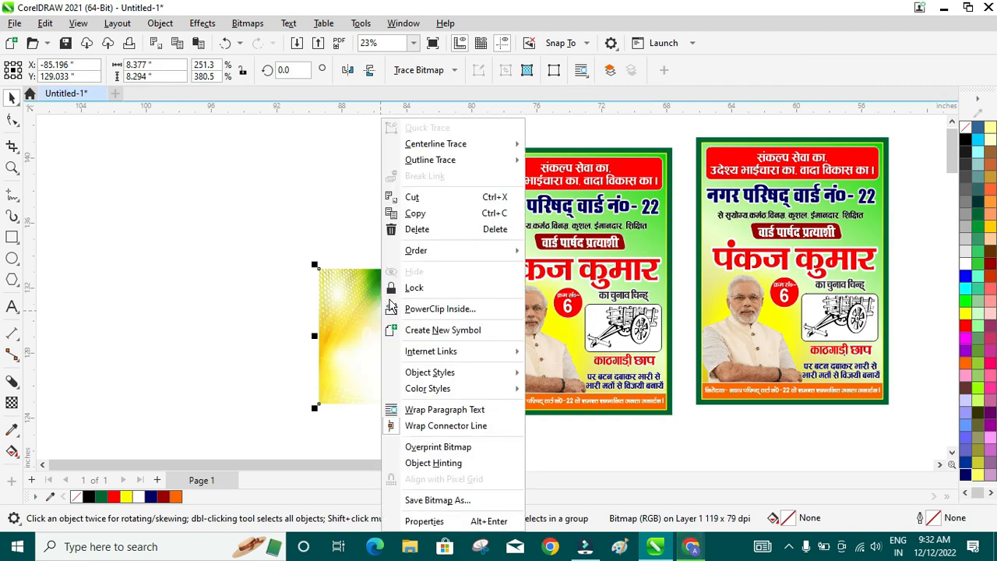
{"action": "left_click", "coordinate": [469, 309]}
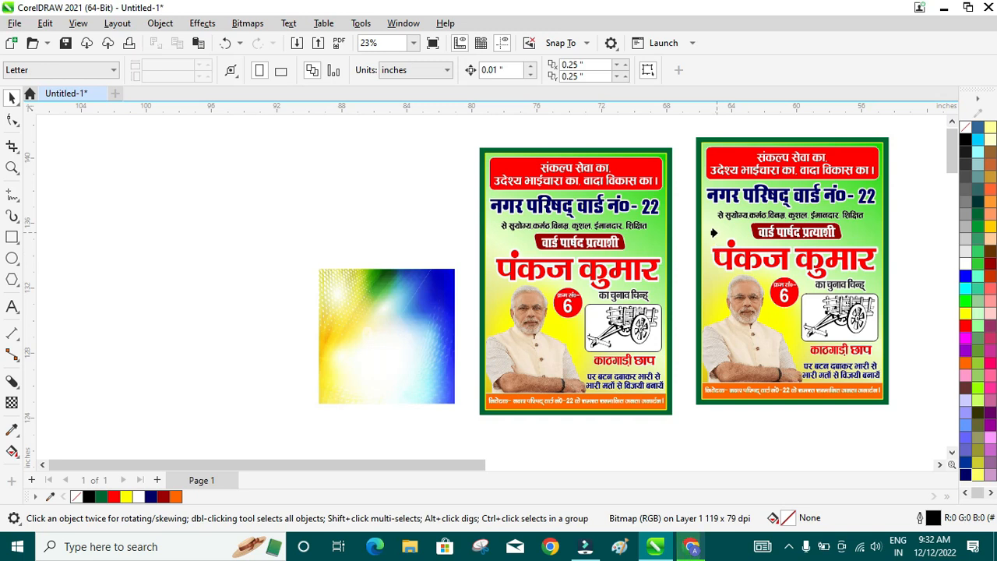
{"action": "left_click", "coordinate": [714, 232]}
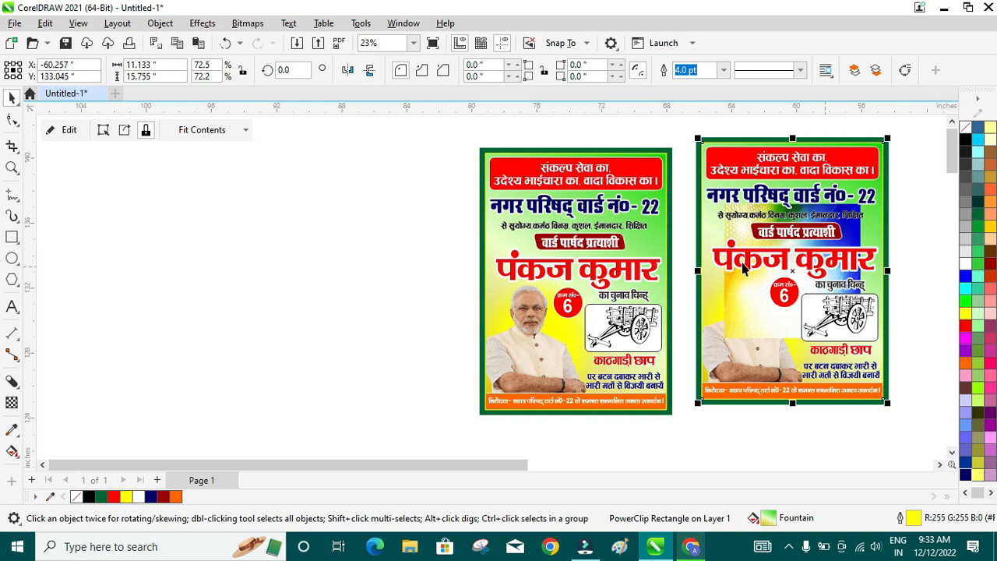
- Move and scale the clipped gradient image to cover the whole copied poster
{"action": "left_click", "coordinate": [69, 129]}
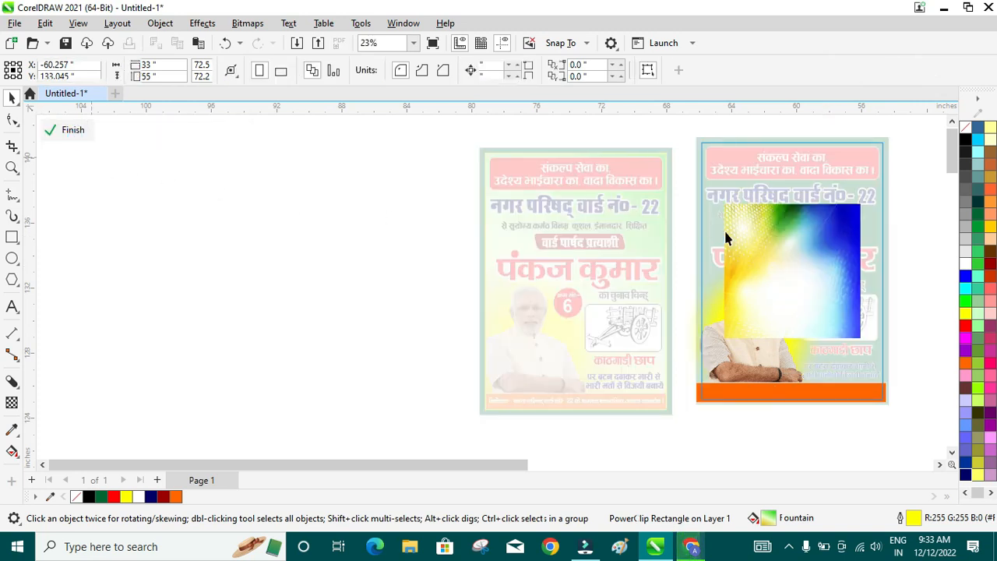
{"action": "left_click", "coordinate": [809, 281]}
{"action": "left_click_drag", "start_coordinate": [802, 287], "coordinate": [738, 168]}
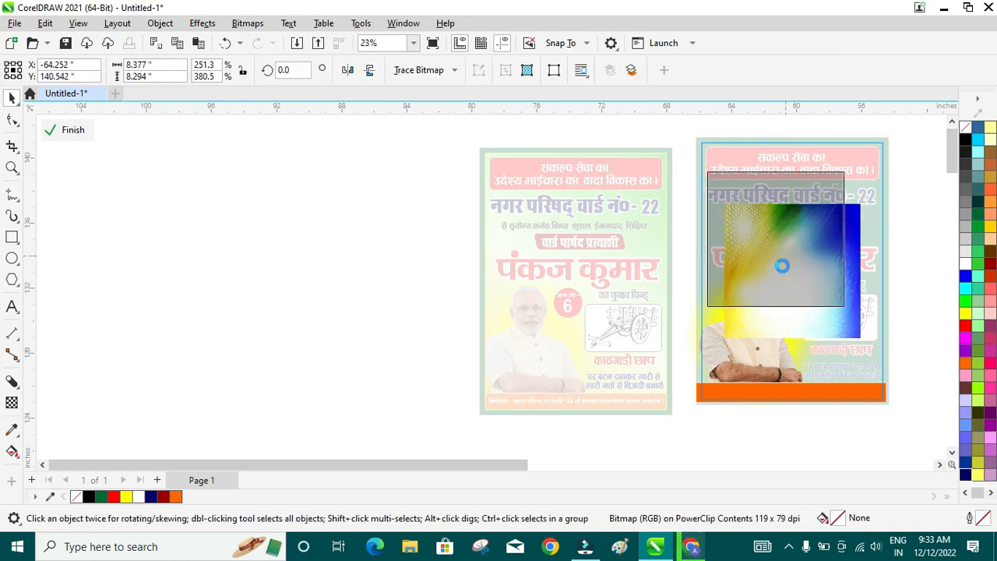
{"action": "left_click_drag", "start_coordinate": [747, 180], "coordinate": [785, 240]}
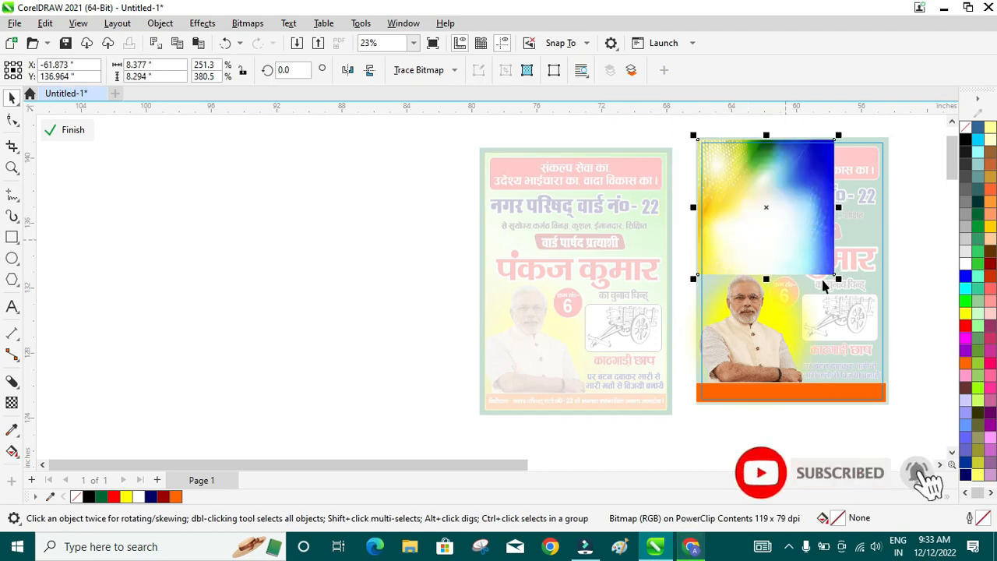
{"action": "left_click_drag", "start_coordinate": [840, 280], "coordinate": [888, 367]}
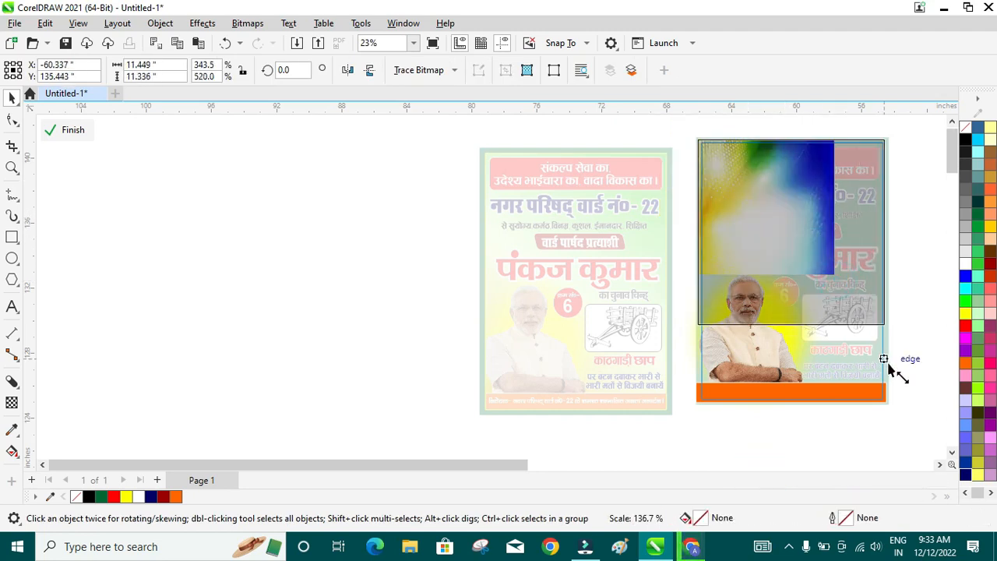
{"action": "left_click_drag", "start_coordinate": [789, 336], "coordinate": [803, 410]}
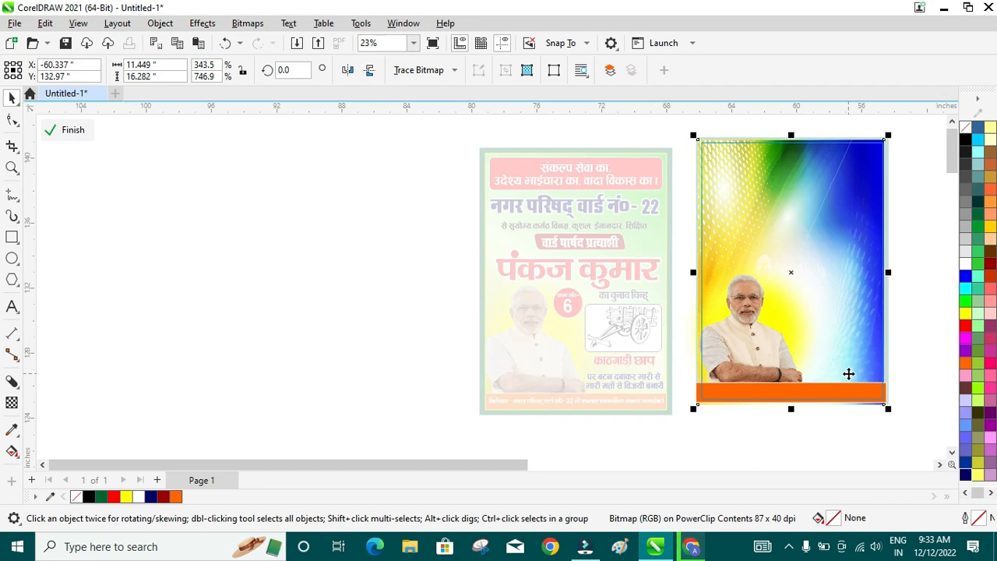
{"action": "left_click", "coordinate": [77, 131]}
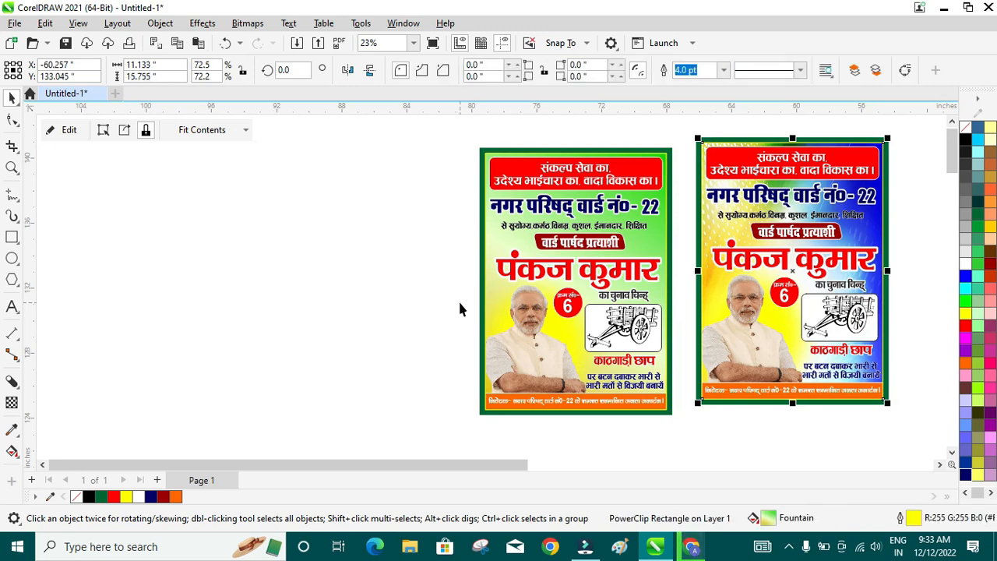
- Group each poster into one object, align the copy beside the original, and zoom to fit
{"action": "left_click_drag", "start_coordinate": [787, 273], "coordinate": [782, 290]}
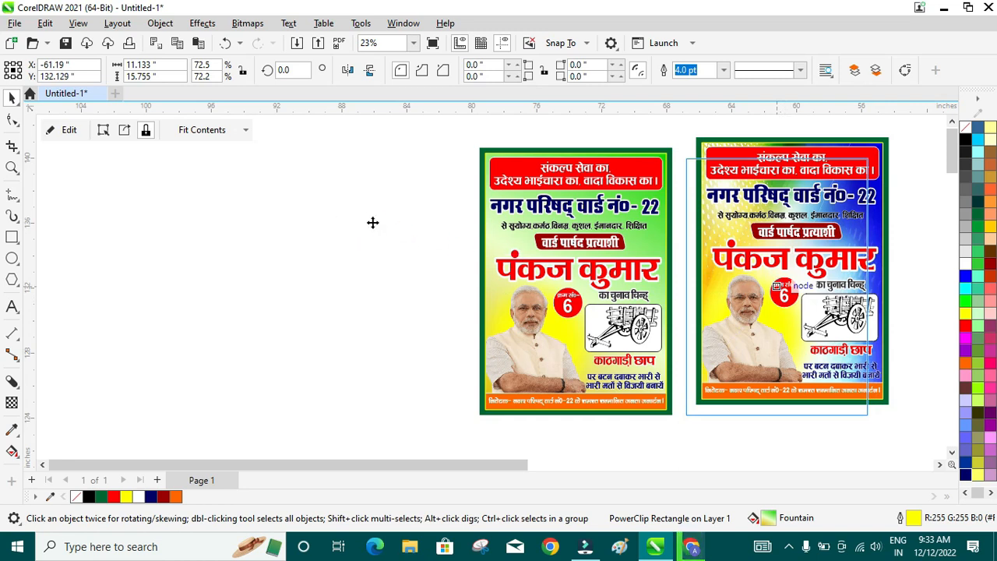
{"action": "left_click", "coordinate": [722, 279]}
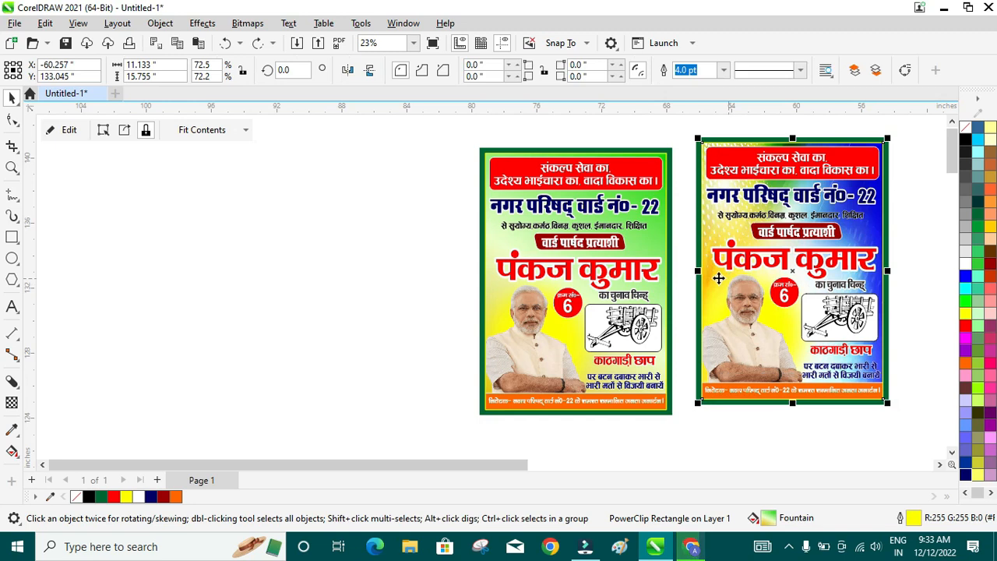
{"action": "left_click_drag", "start_coordinate": [680, 124], "coordinate": [907, 419]}
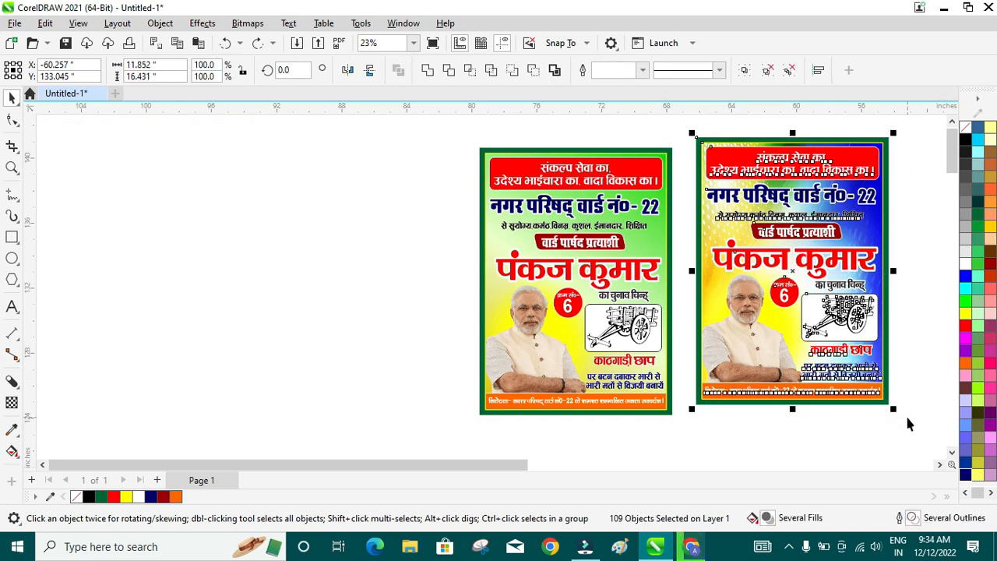
{"action": "key", "text": "ctrl+g"}
{"action": "left_click_drag", "start_coordinate": [456, 141], "coordinate": [683, 438]}
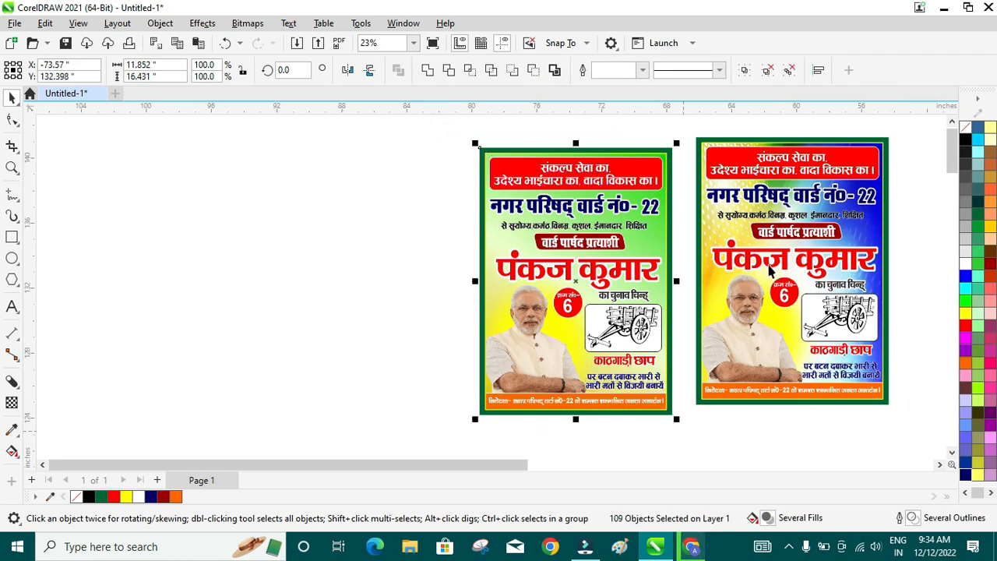
{"action": "key", "text": "ctrl+g"}
{"action": "left_click_drag", "start_coordinate": [769, 268], "coordinate": [762, 278]}
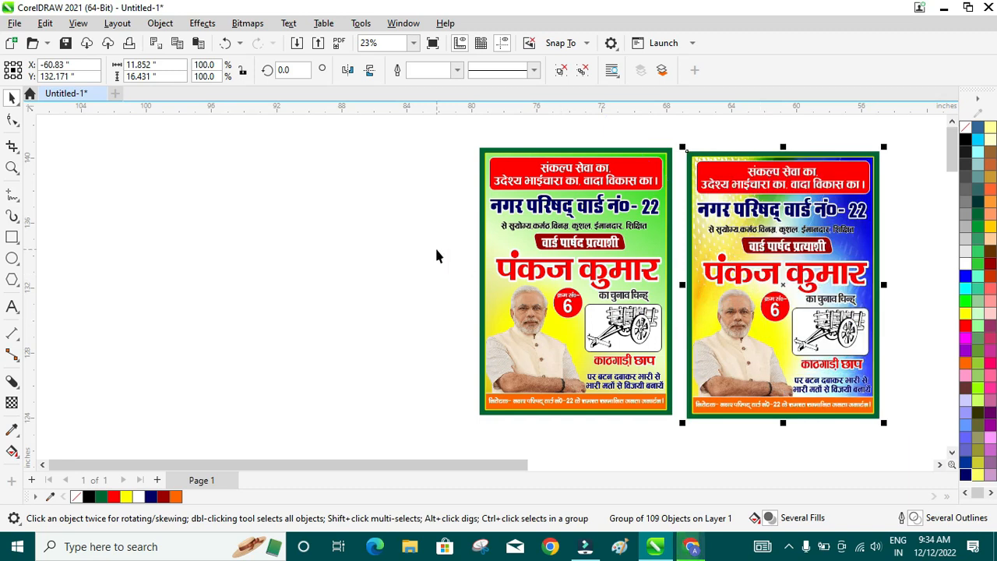
{"action": "key", "text": "F4"}
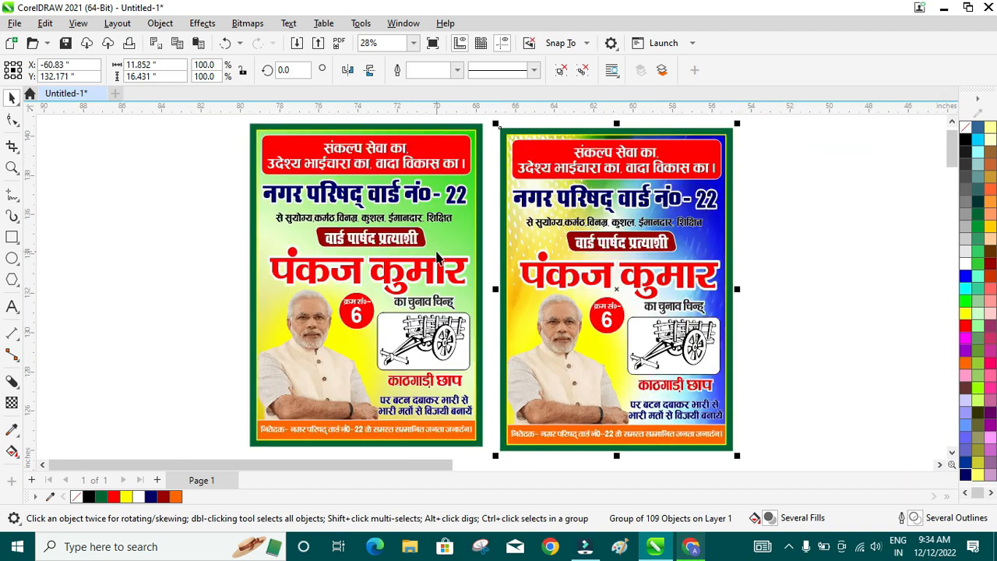